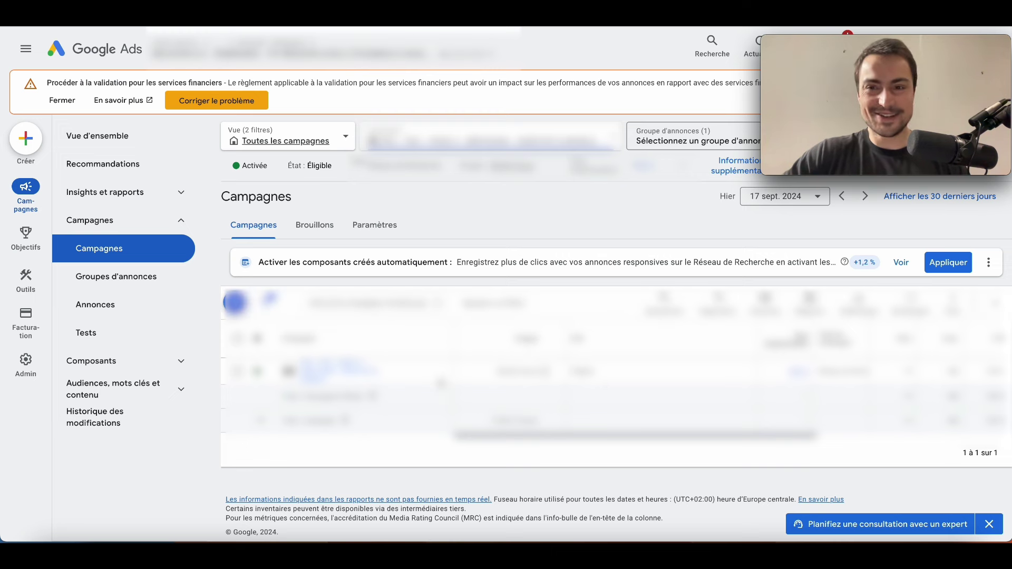
Step: Set the date range of the campaign report to the last 14 days (4–17 Sept. 2024)
scroll(442, 383, right, 2)
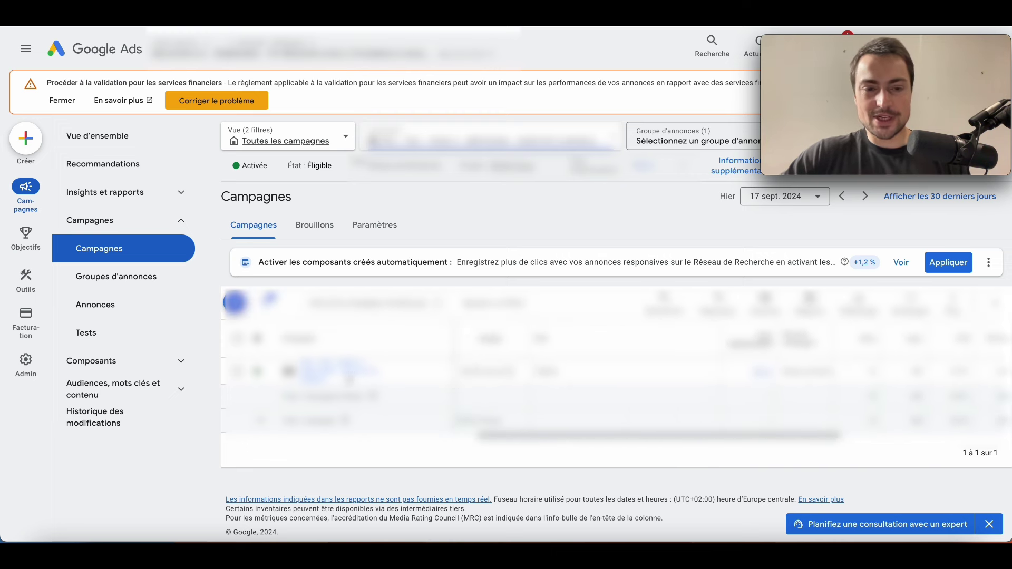
scroll(348, 378, right, 3)
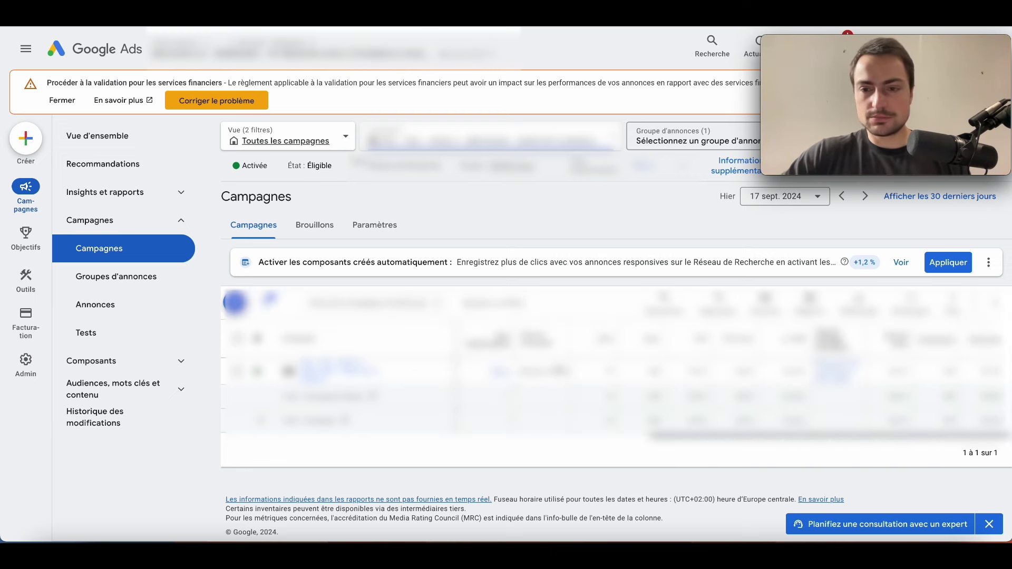
click(755, 201)
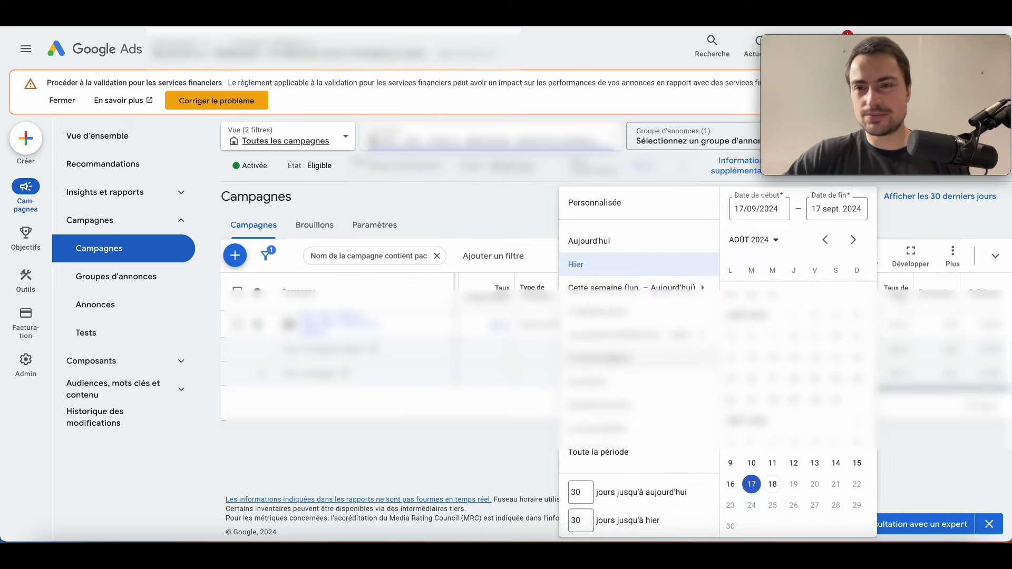
click(609, 361)
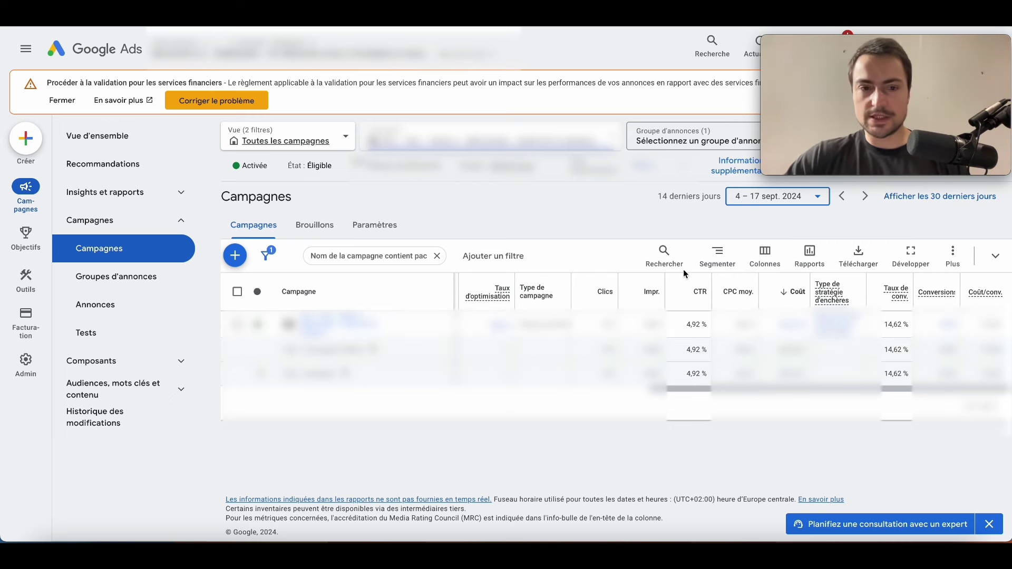
Step: Examine the conversion rate of the search campaign over the selected period
triple_click(896, 327)
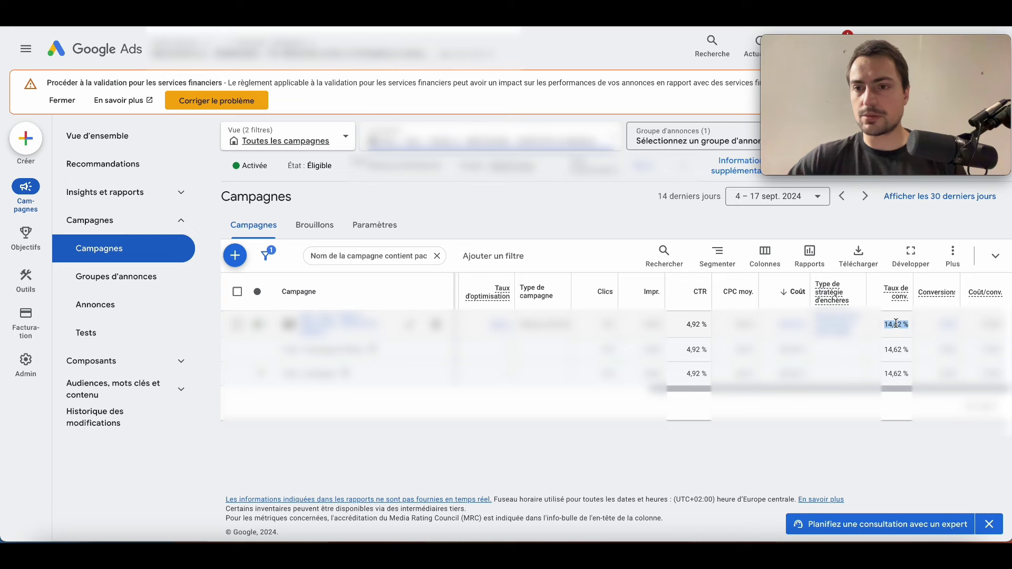
double_click(892, 327)
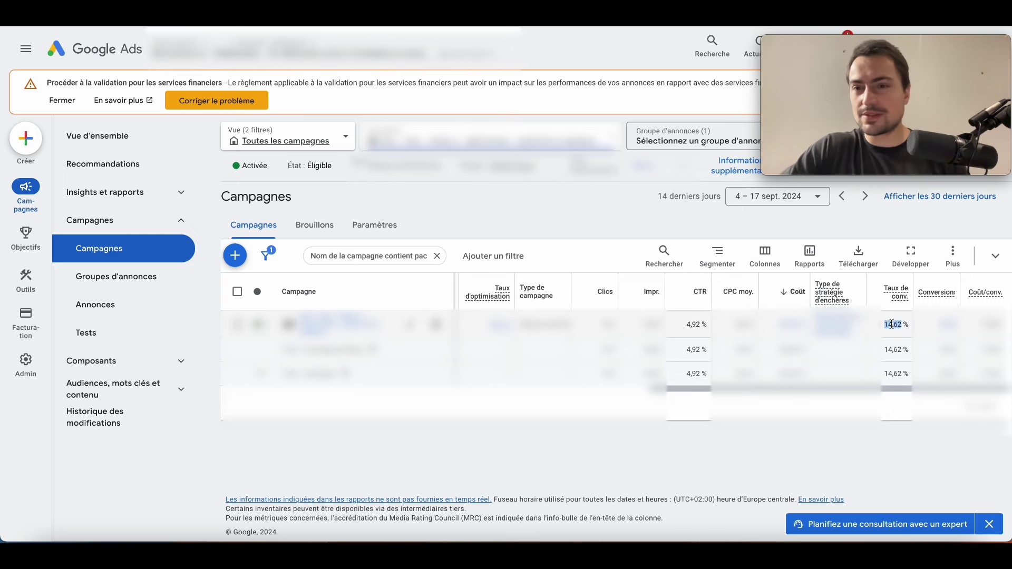
triple_click(891, 324)
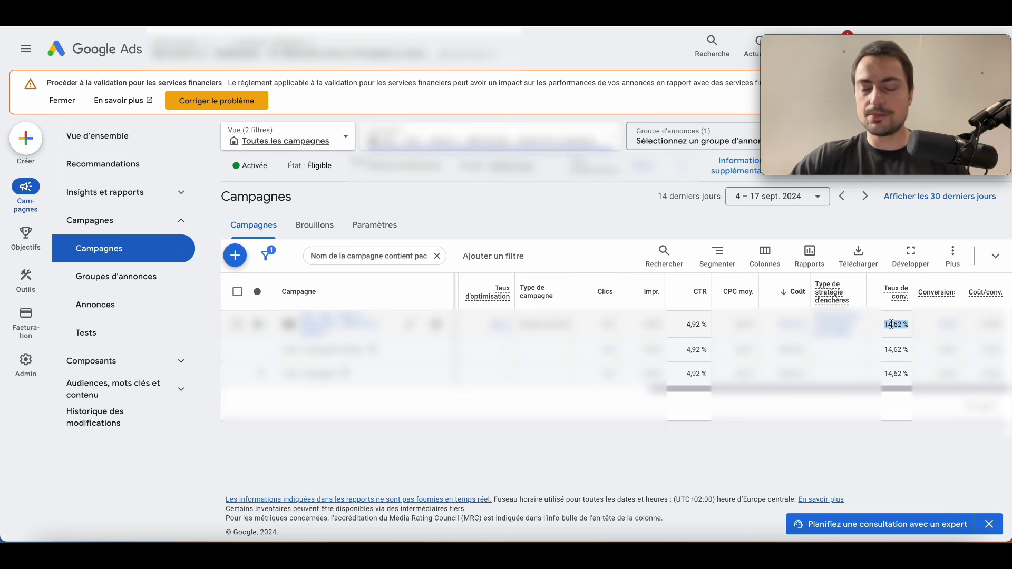
click(903, 326)
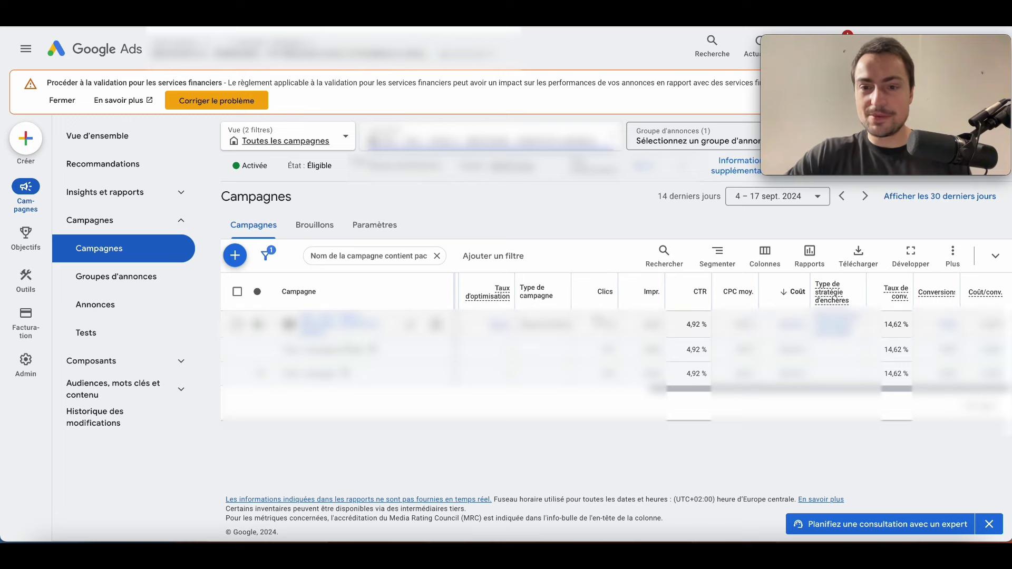
Step: Open the search campaign's ad group and display its search terms report (Termes de recherche)
click(316, 323)
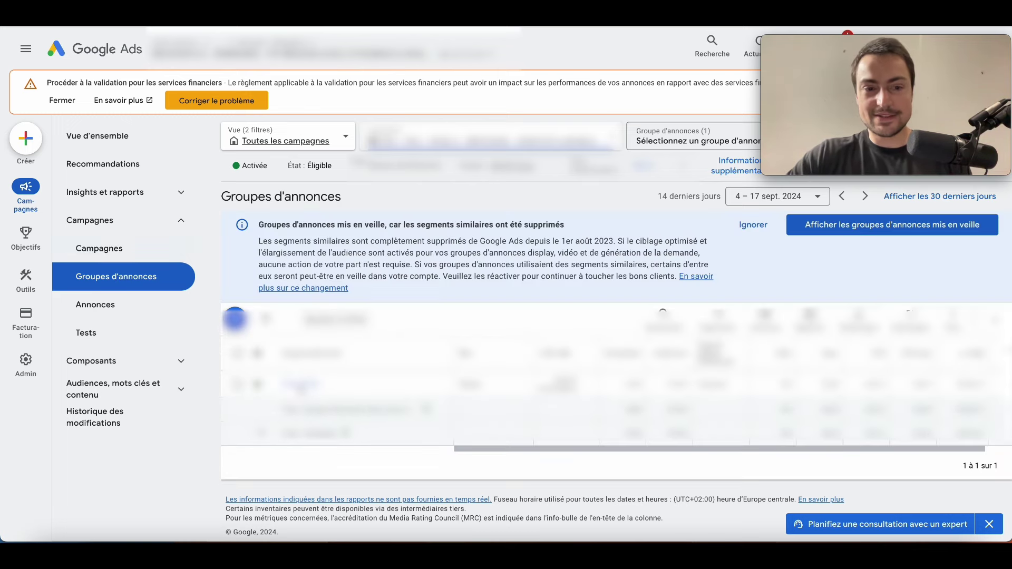
click(301, 384)
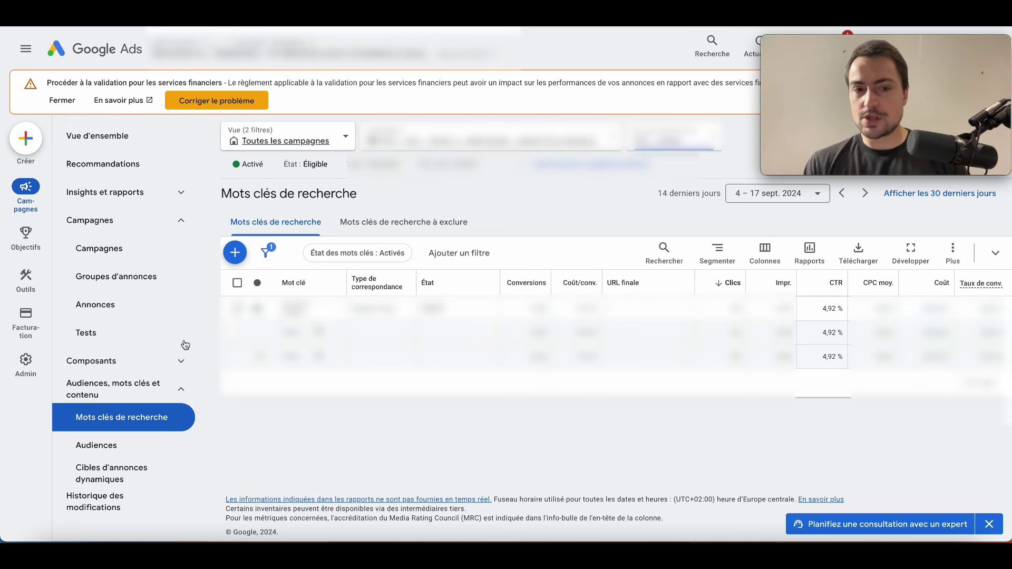
click(109, 197)
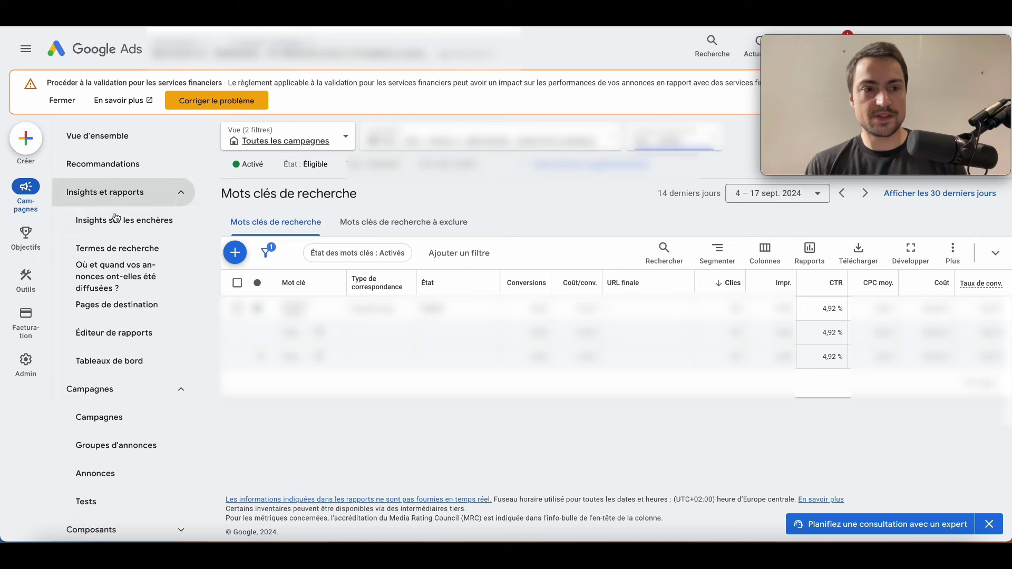
click(117, 236)
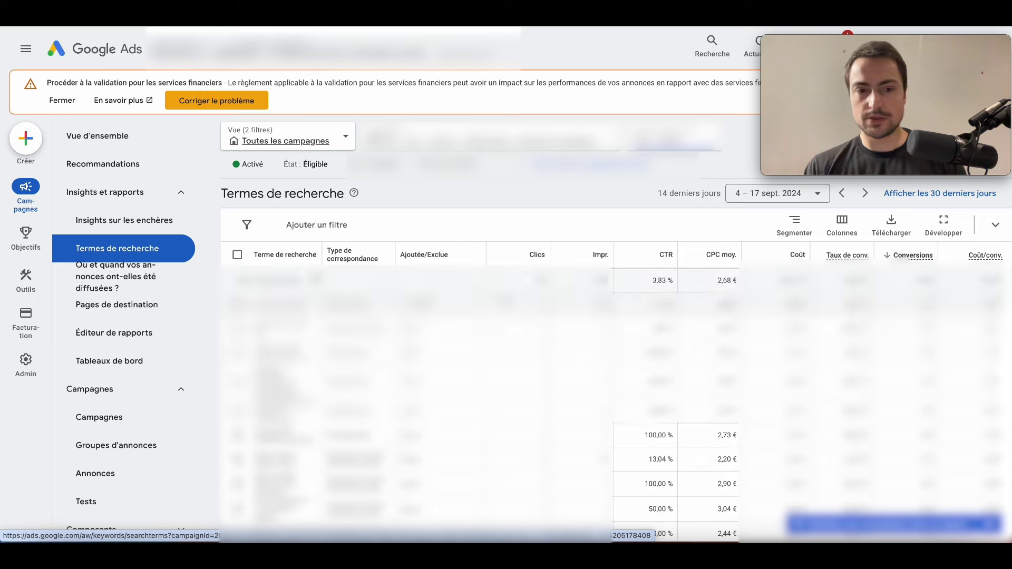
Step: Review the search terms, sort them by average CPC in descending order and check the highest CPC
scroll(611, 369, down, 5)
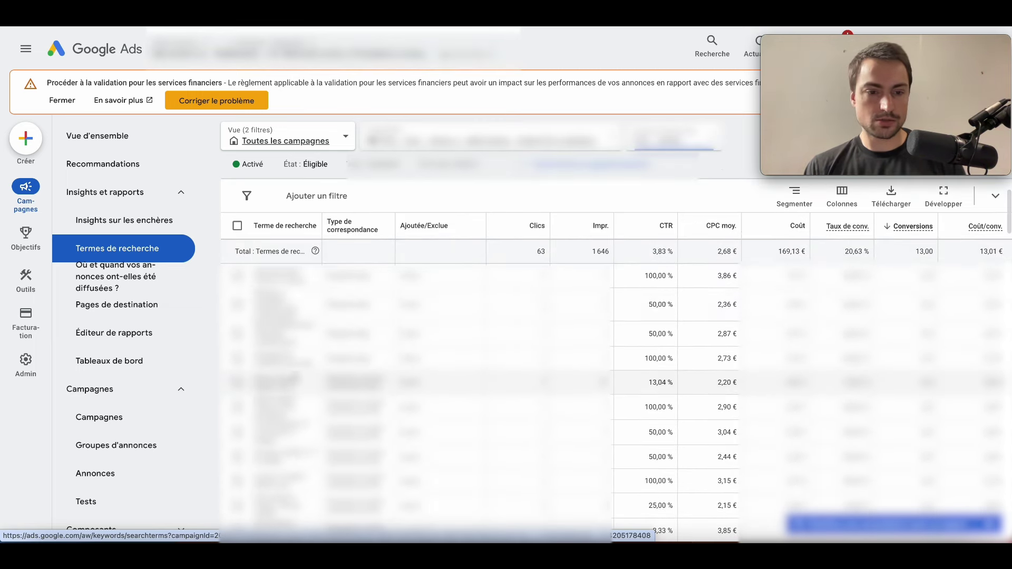
scroll(691, 327, up, 5)
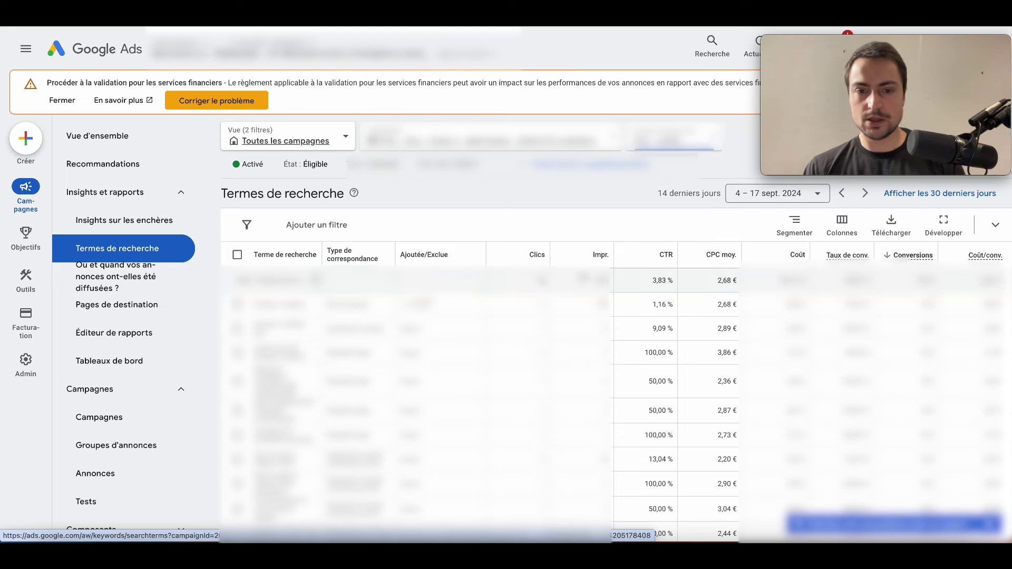
click(716, 255)
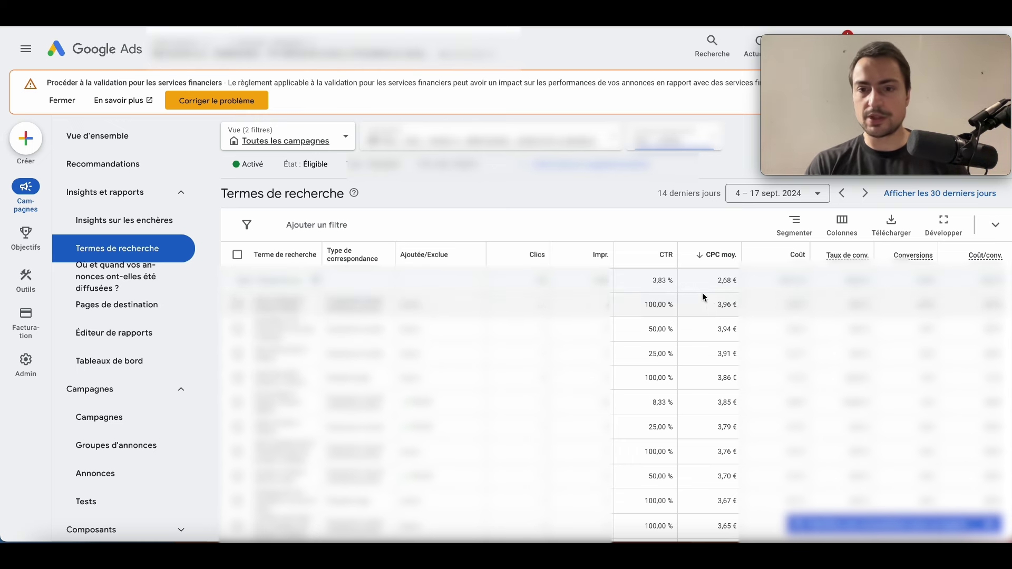
triple_click(725, 306)
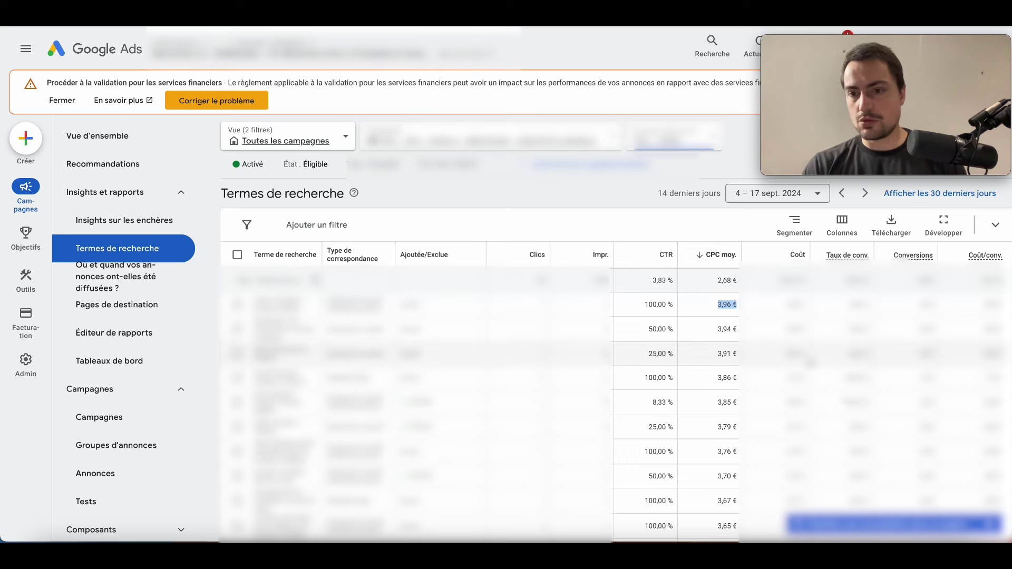
Step: Return to the campaign list, reopen the search campaign and view its targeted locations (Zones)
click(104, 419)
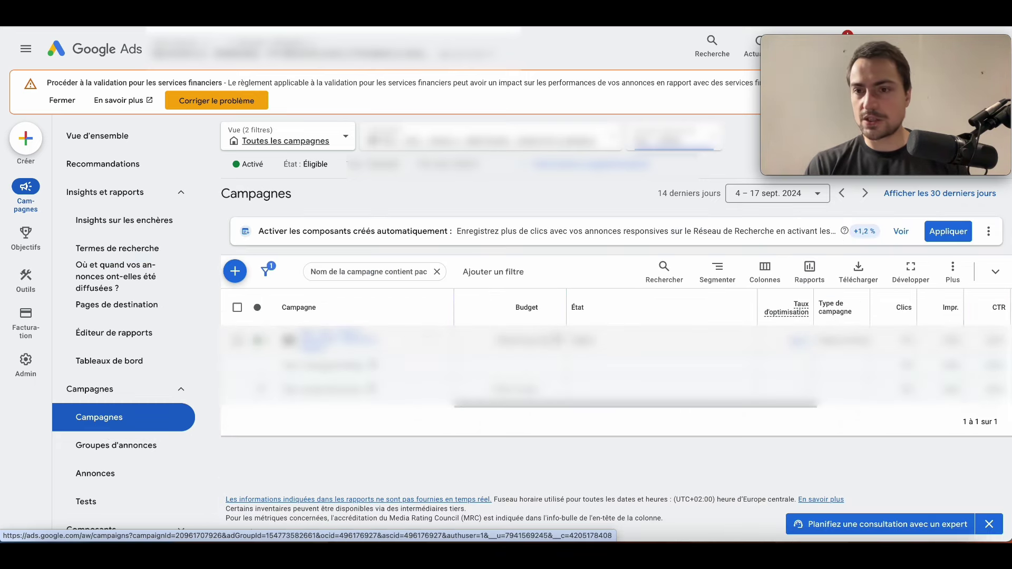
scroll(478, 305, right, 5)
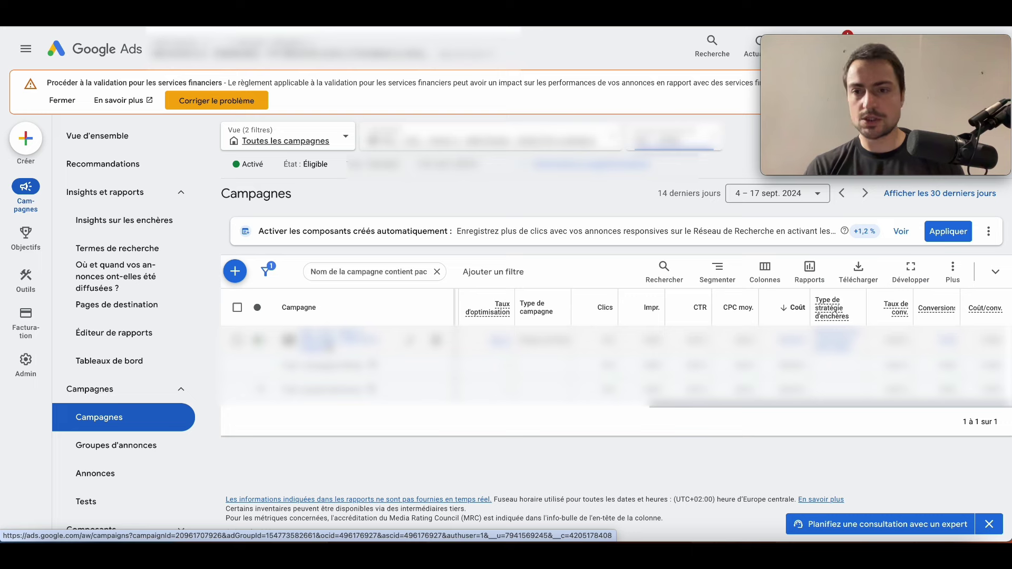
click(279, 340)
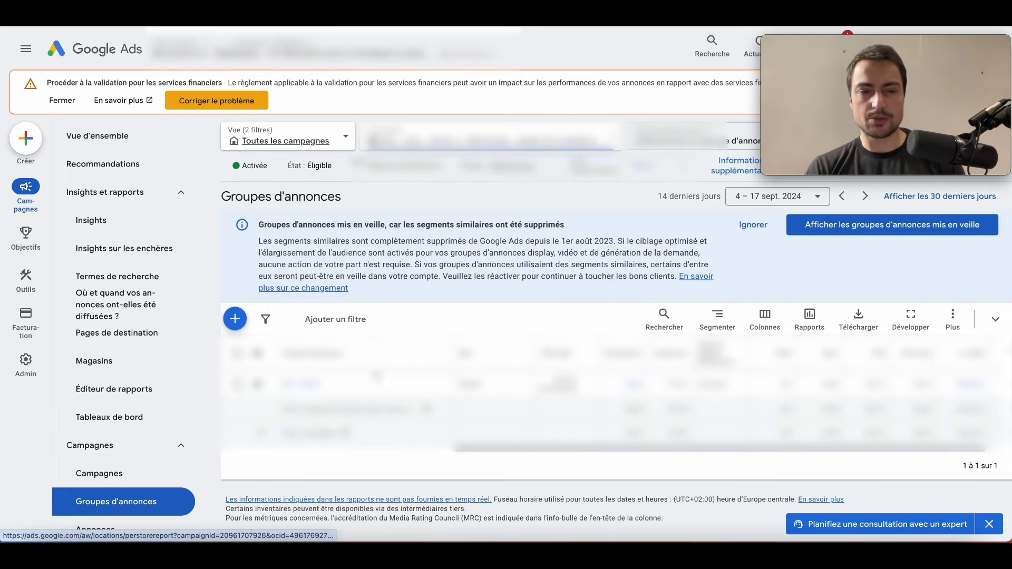
scroll(120, 406, down, 1)
scroll(120, 406, down, 4)
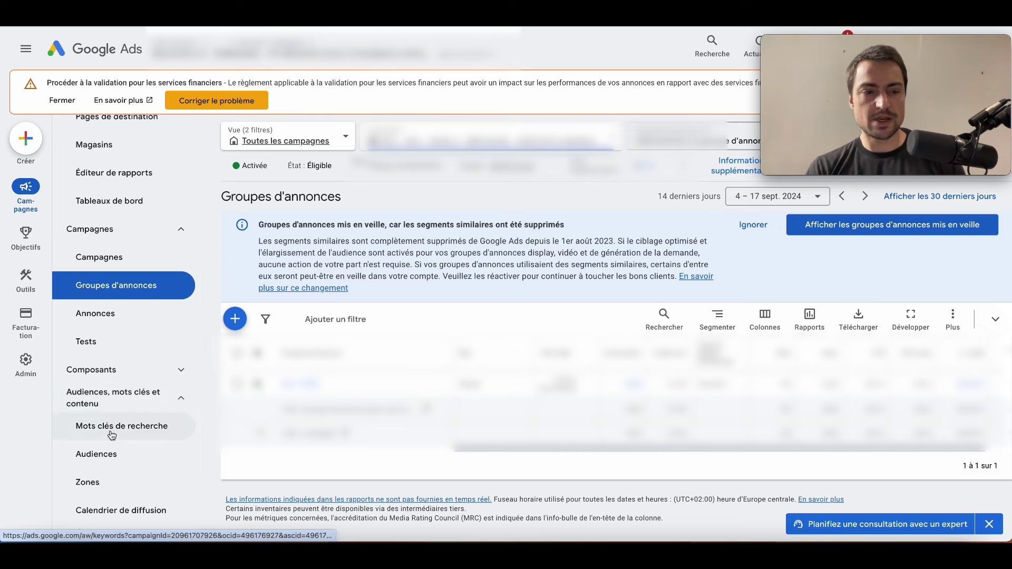
click(107, 474)
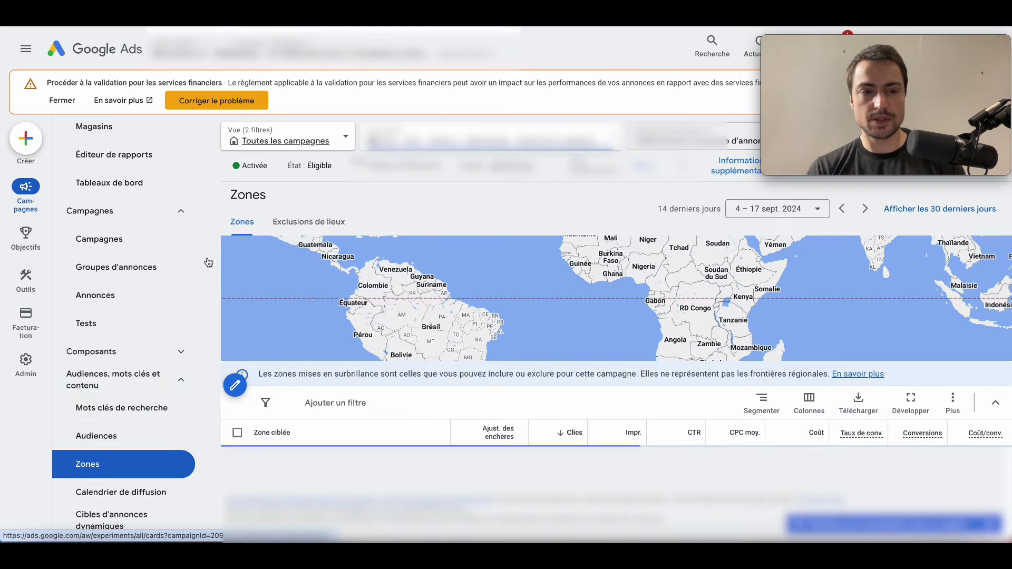
Step: Inspect the geographic targeting and network options in the search campaign's settings, leaving them as they are
click(133, 243)
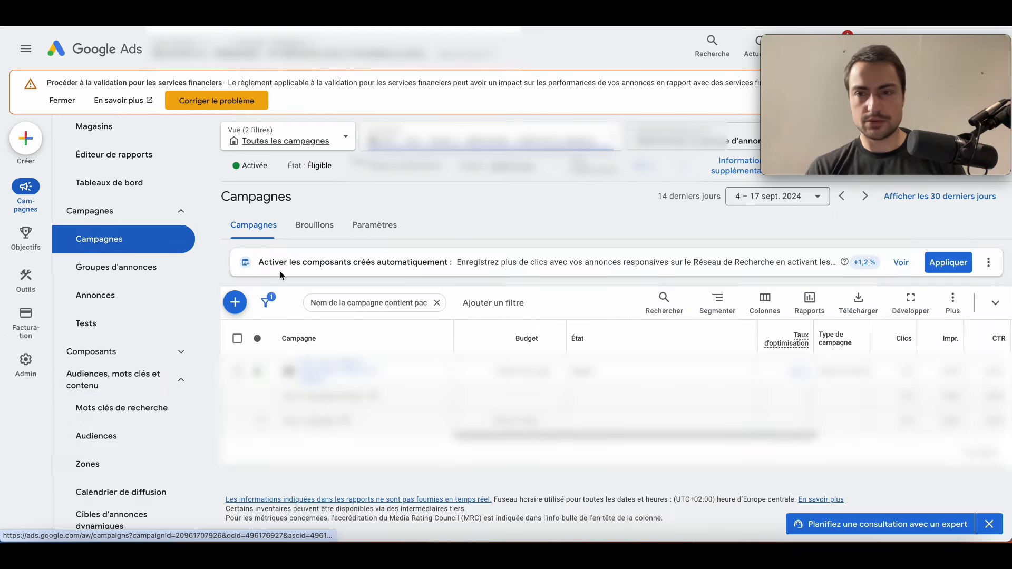
click(438, 372)
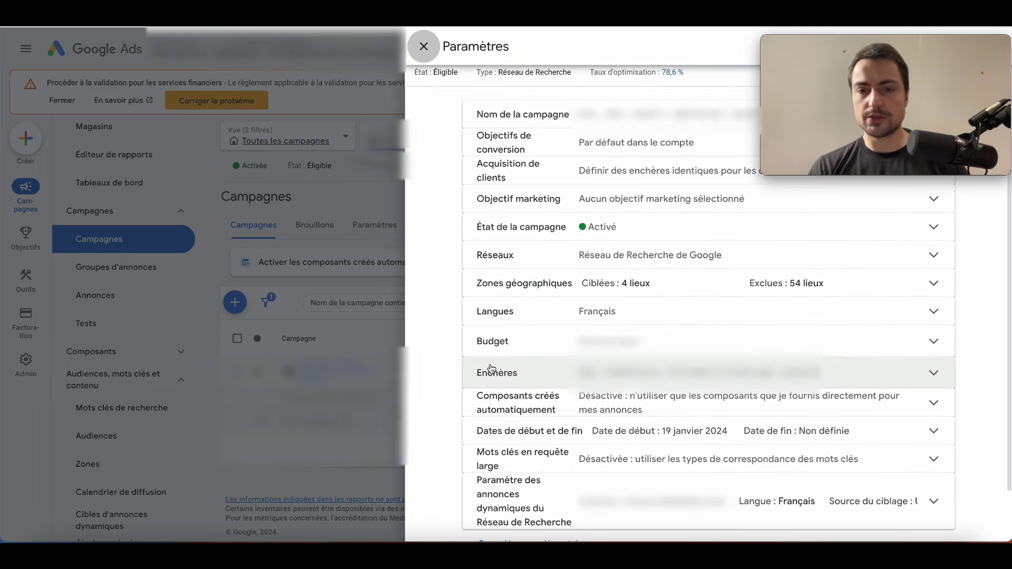
click(529, 285)
scroll(573, 401, up, 6)
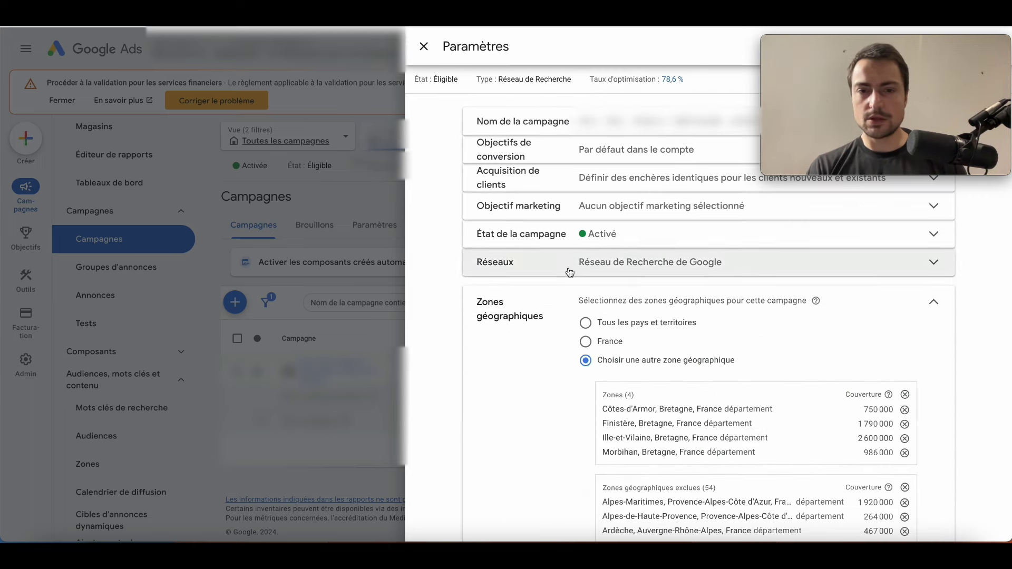
click(701, 262)
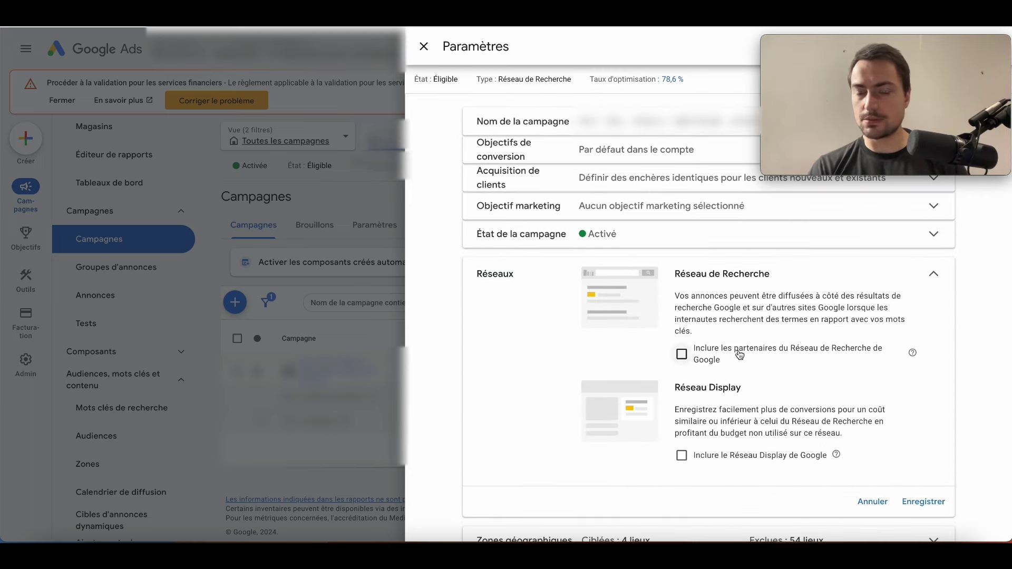
click(423, 46)
Step: Segment the search campaign's ad groups by device type and compare the conversion rates of computers and mobiles
click(343, 374)
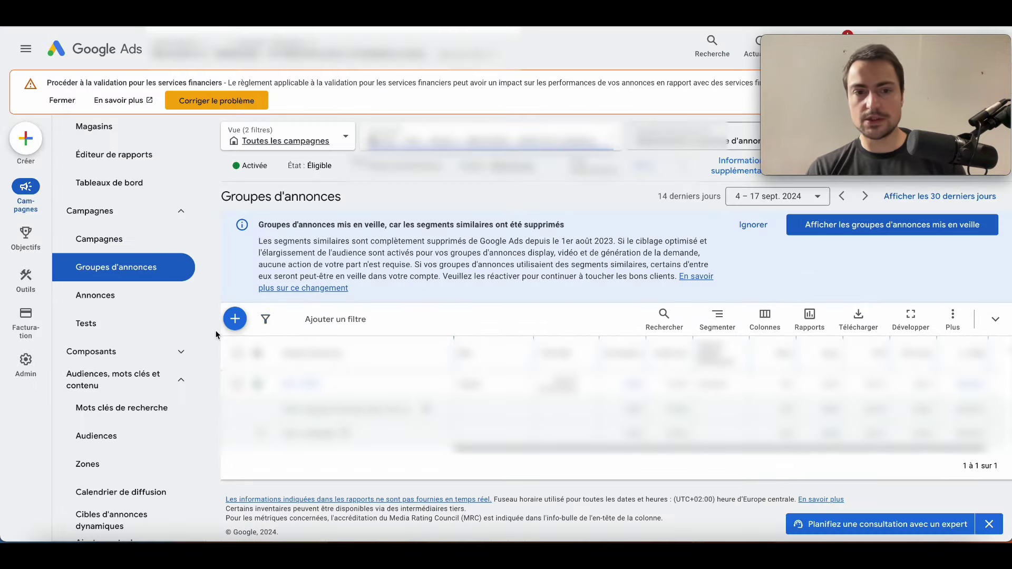
scroll(188, 358, down, 1)
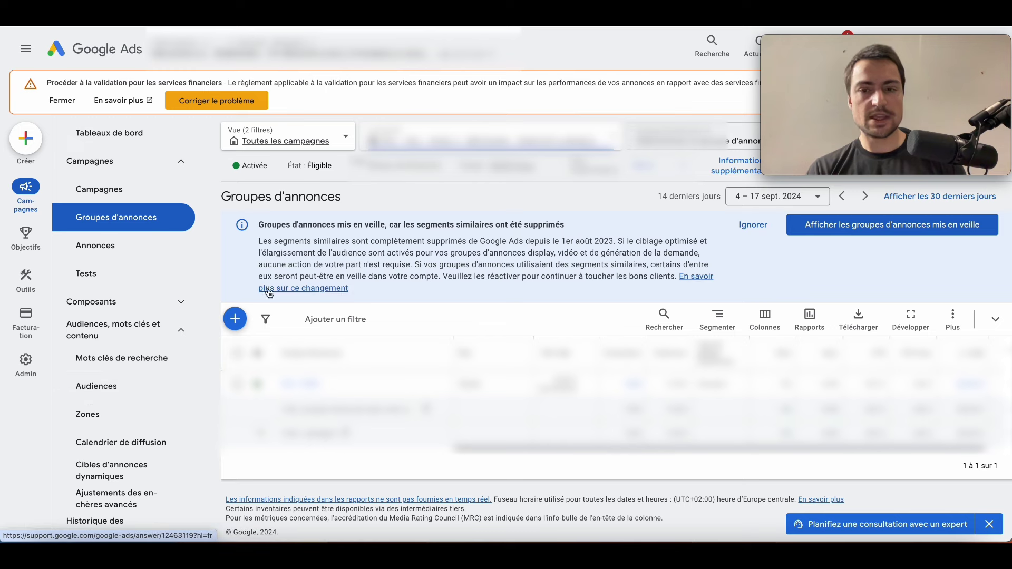
click(718, 319)
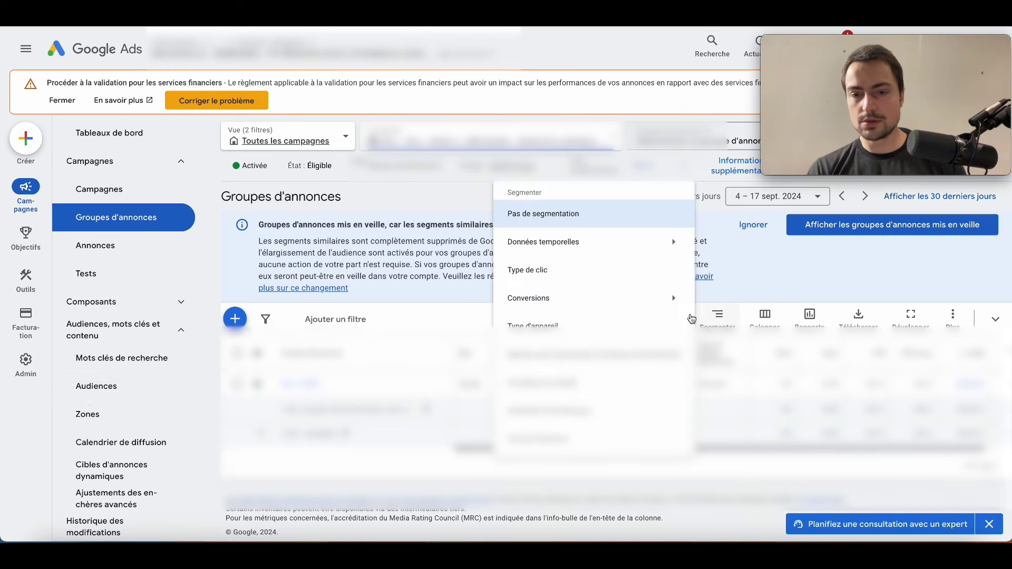
click(566, 324)
scroll(559, 359, down, 1)
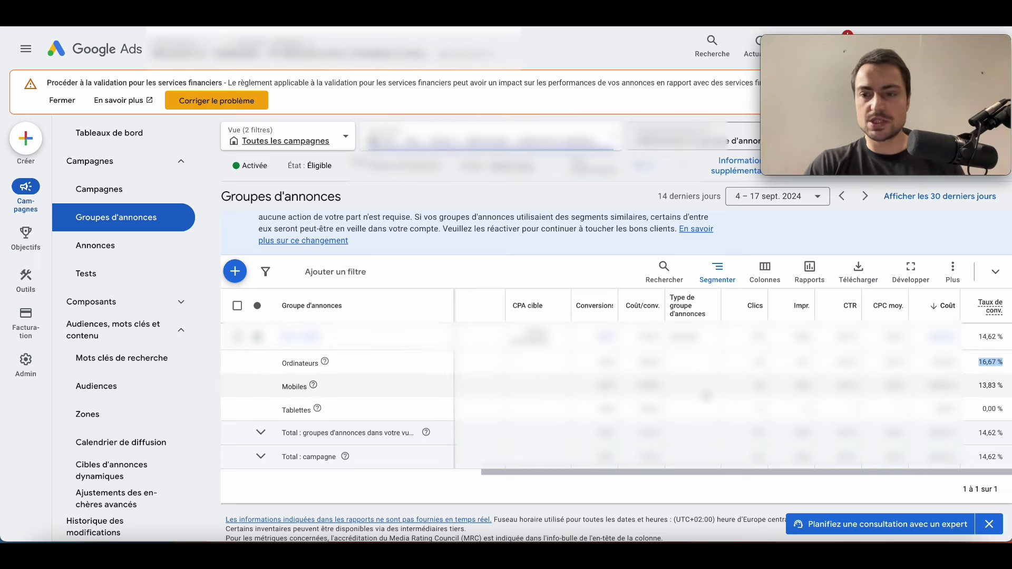
double_click(984, 386)
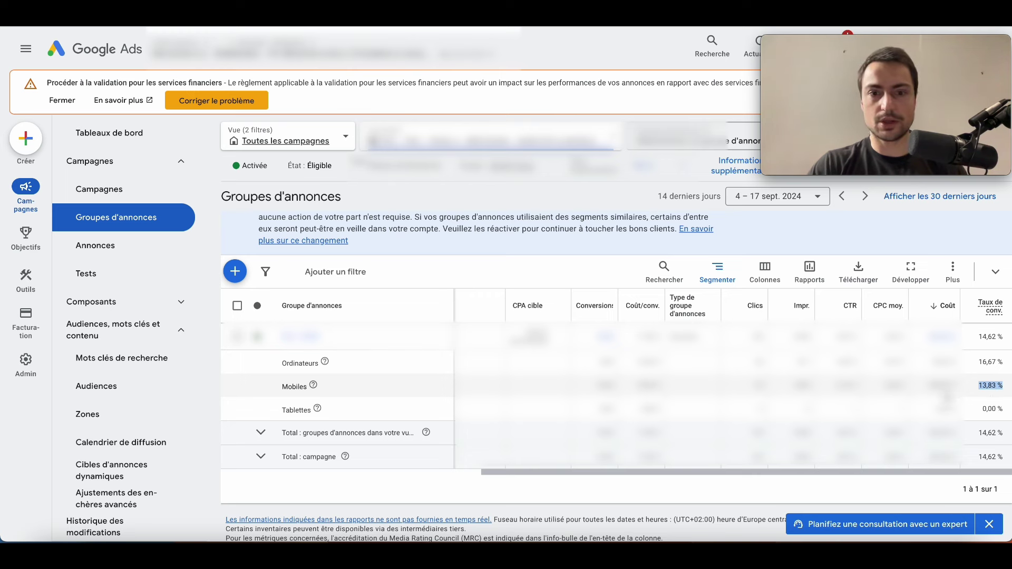
Step: Set the demand generation campaign's date range to the last 14 days and check its cost per conversion
click(97, 161)
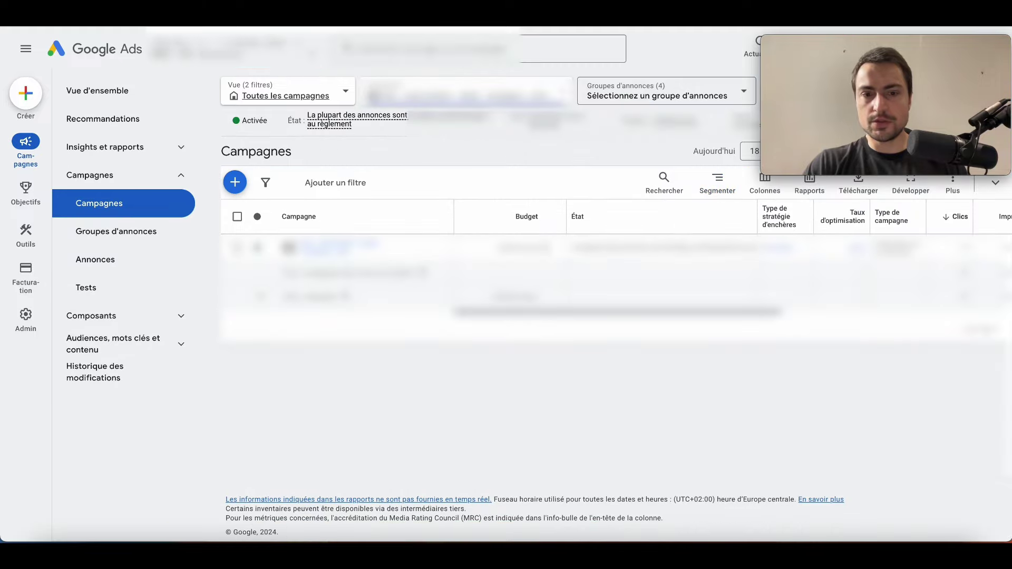
scroll(616, 253, right, 5)
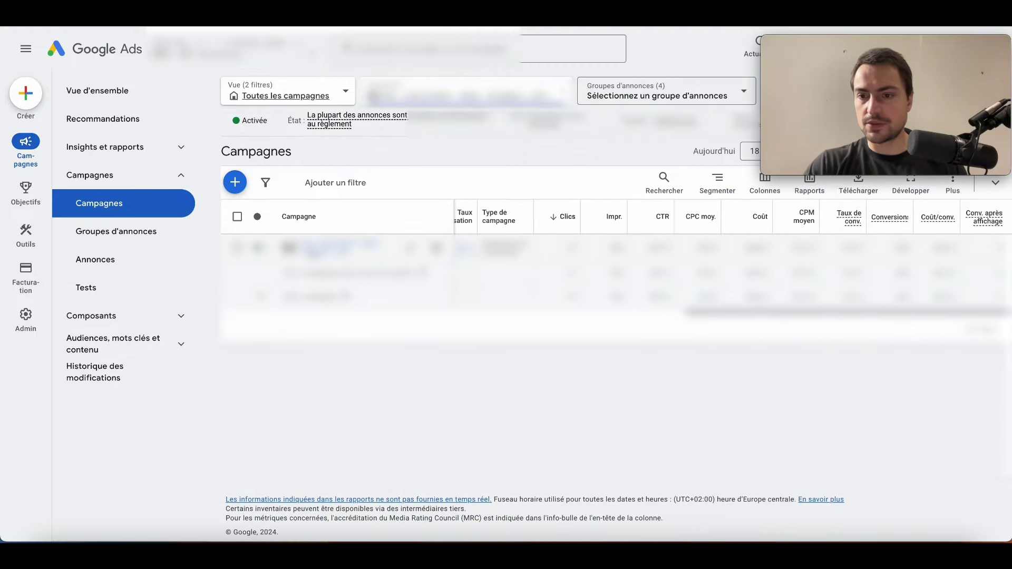
click(751, 151)
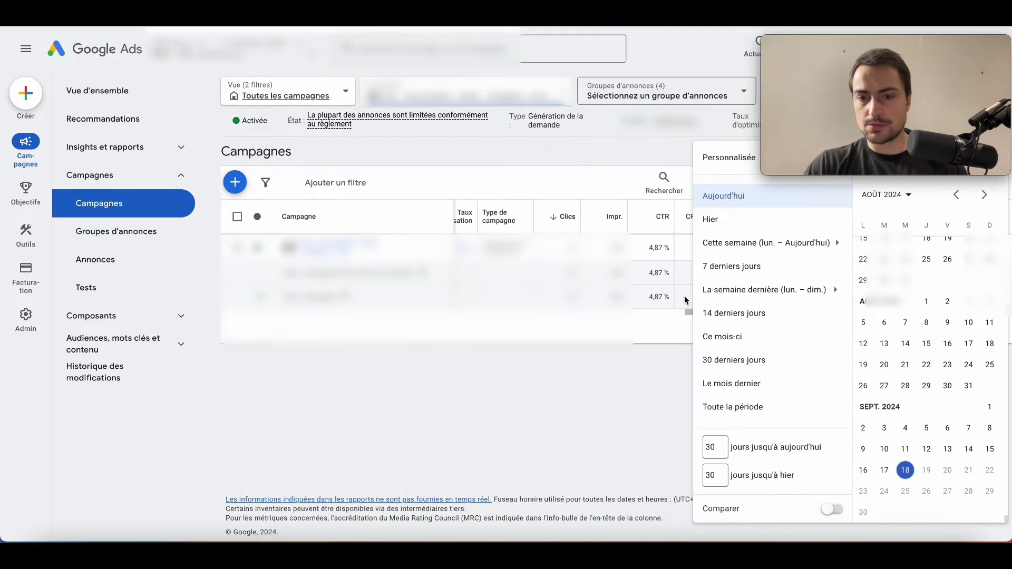
click(719, 314)
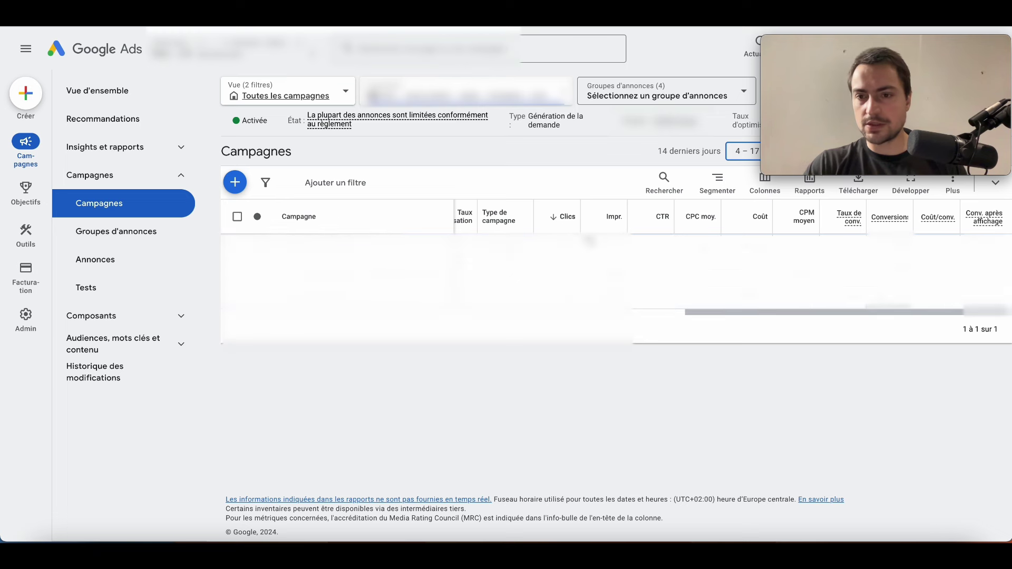
drag(954, 248, 930, 247)
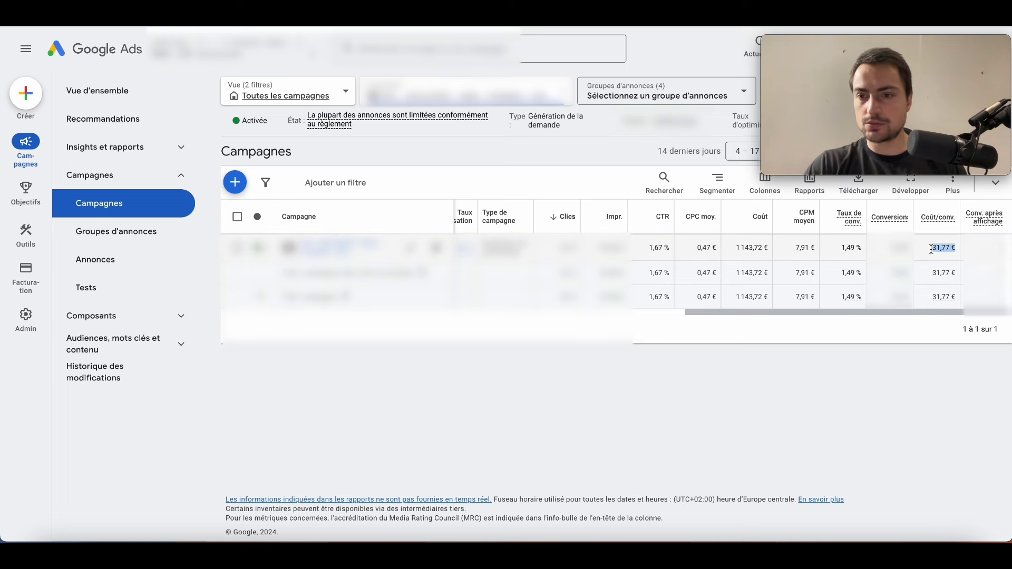
Step: Check the demand generation campaign's conversion rate against its other performance figures for the last 14 days
mouse_move(608, 222)
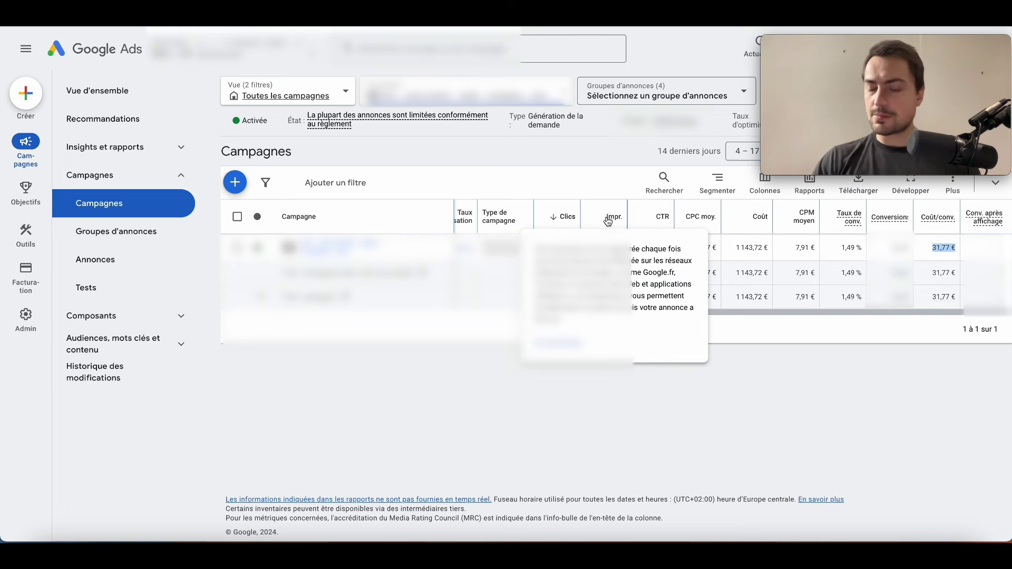
click(742, 263)
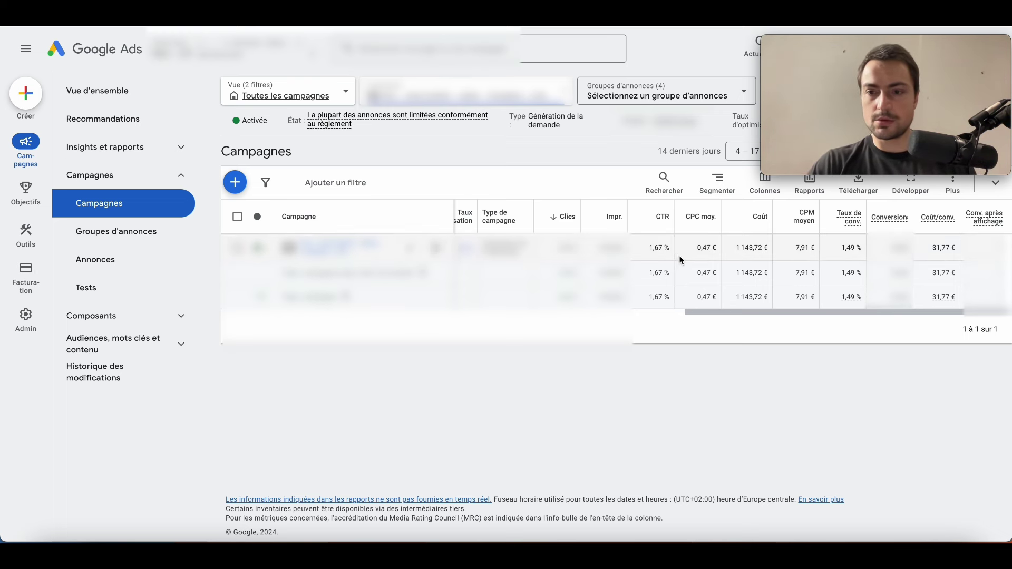
drag(842, 247, 861, 248)
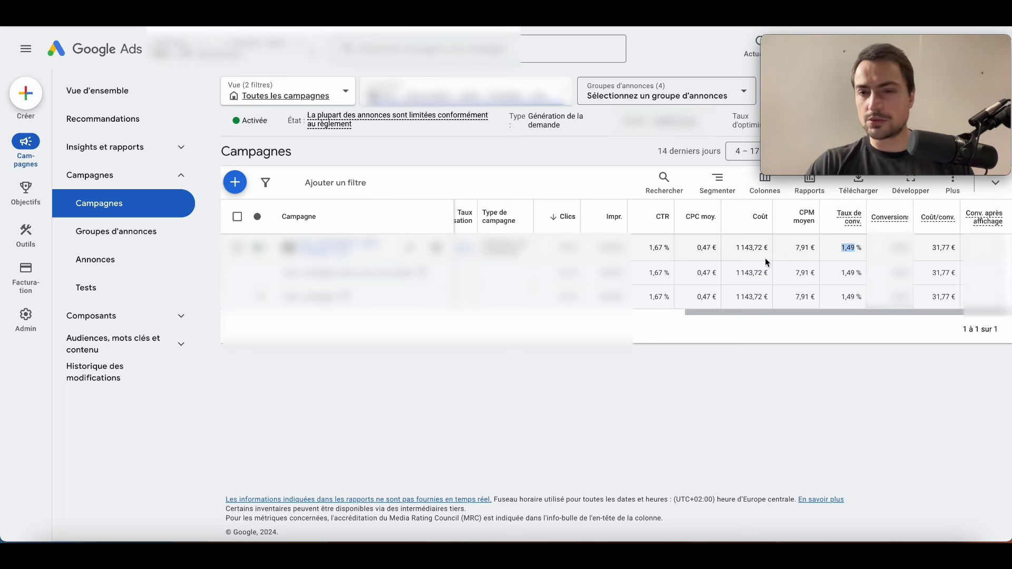
drag(842, 248, 853, 247)
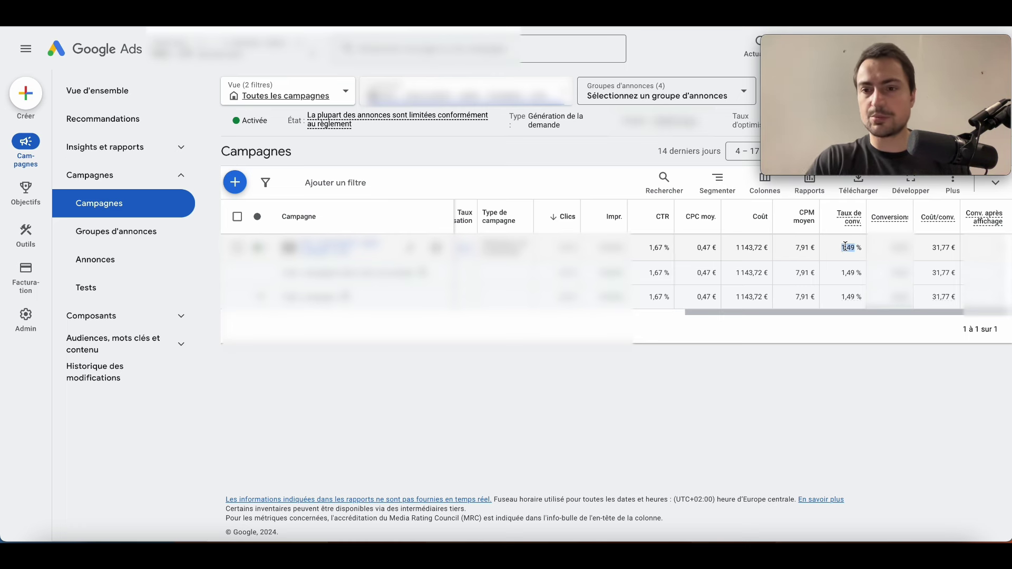
triple_click(845, 247)
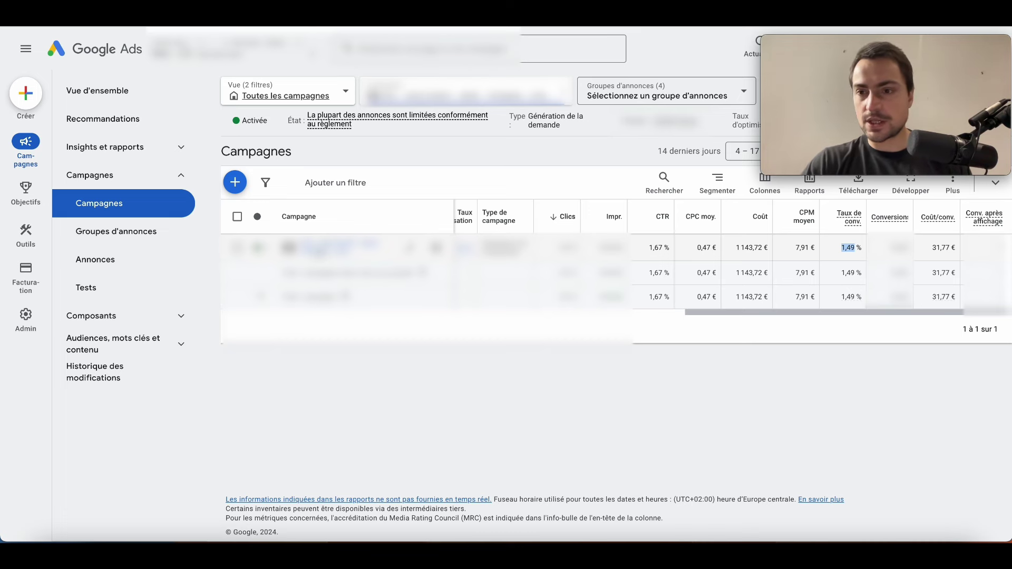
Step: Open the first ad group of the demand generation campaign and view its audiences
click(316, 247)
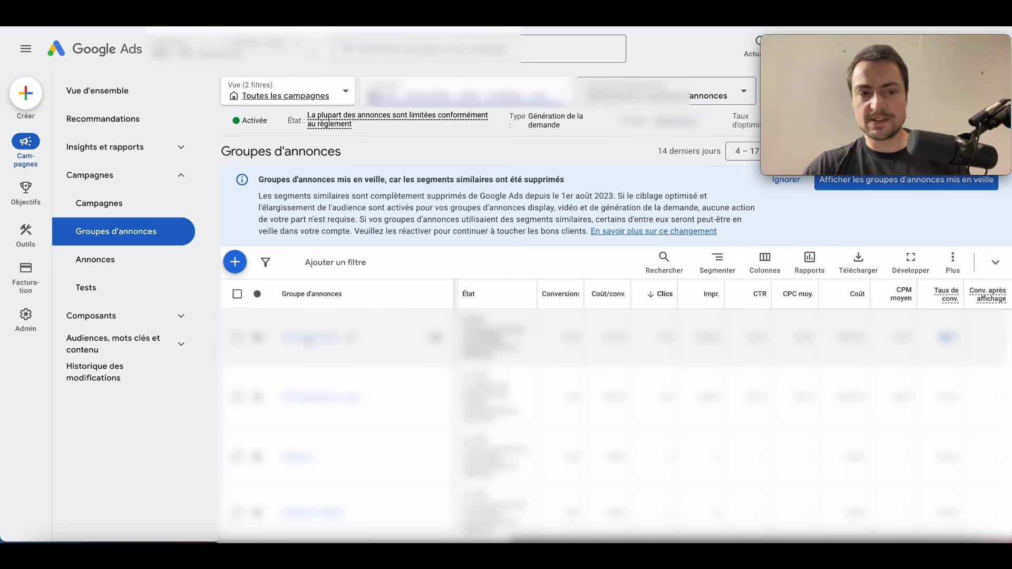
key(alt+Left)
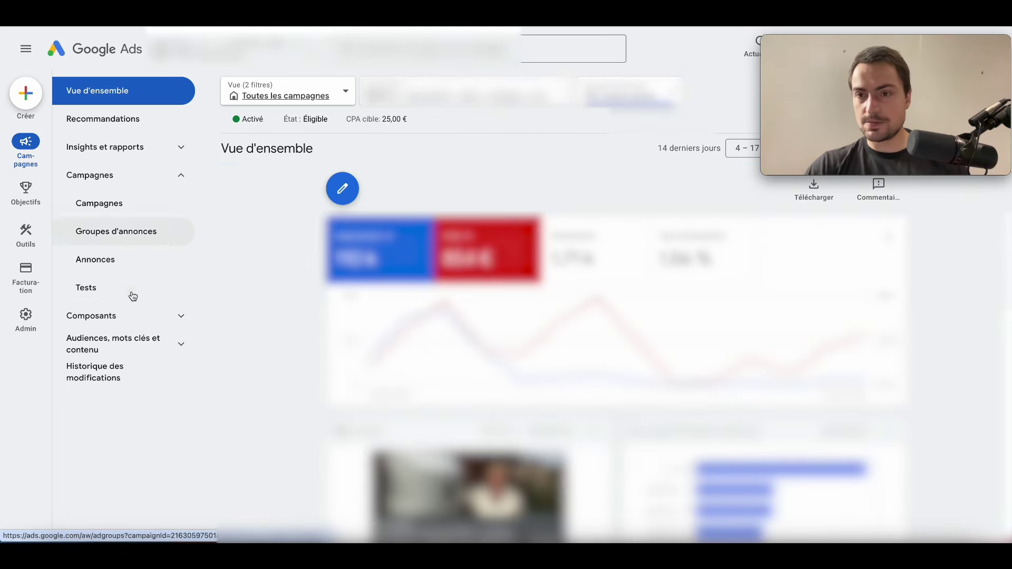
click(120, 327)
click(118, 394)
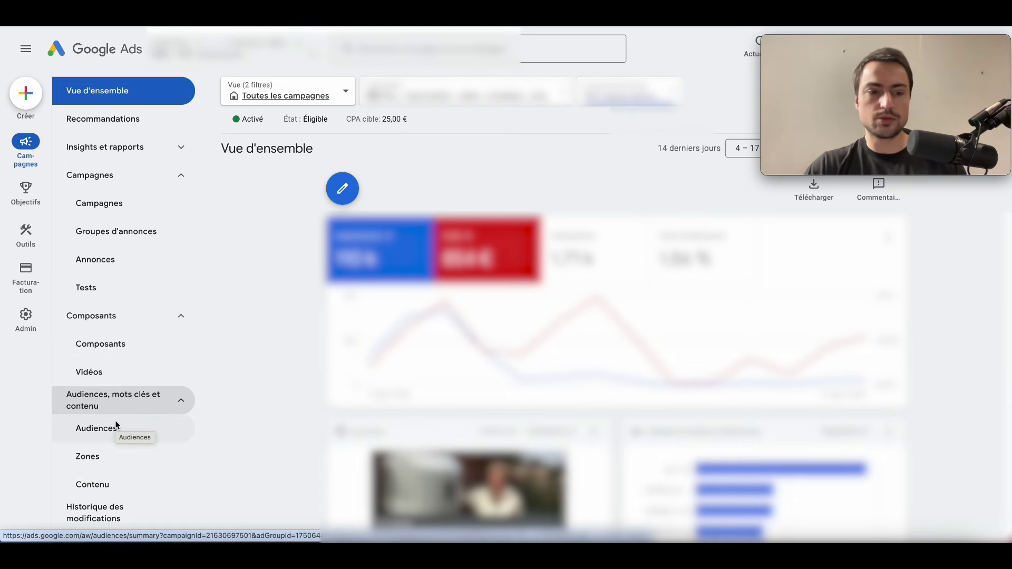
click(96, 429)
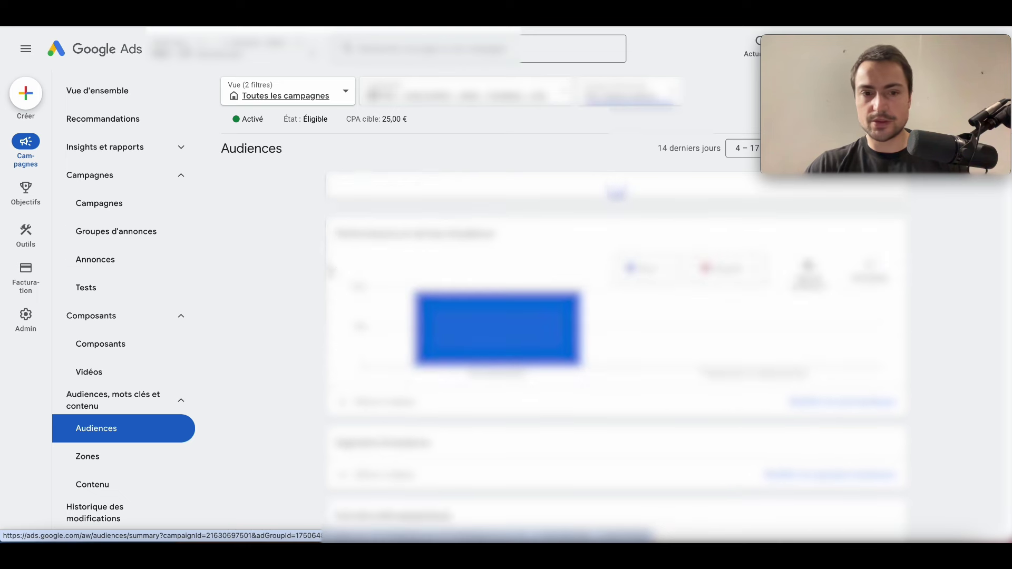
Step: Examine the conversion rate and CTR in the ad group's audience segments table
scroll(320, 339, down, 3)
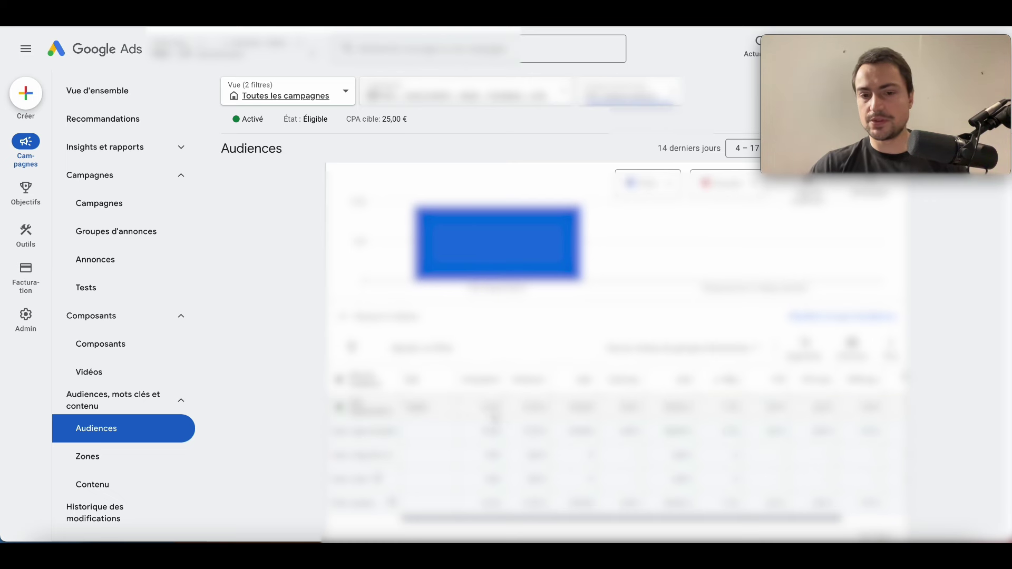
scroll(706, 412, down, 1)
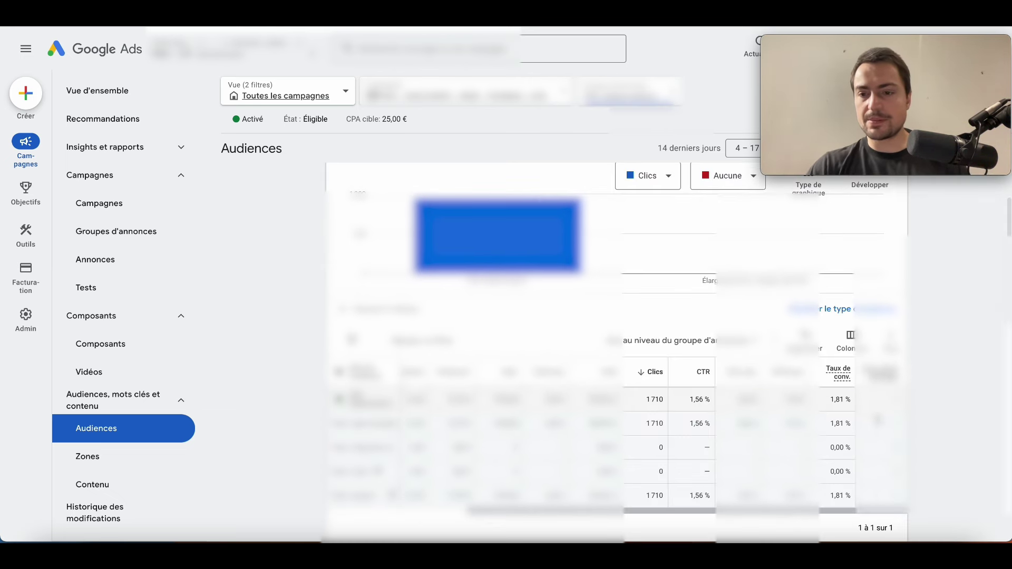
triple_click(838, 400)
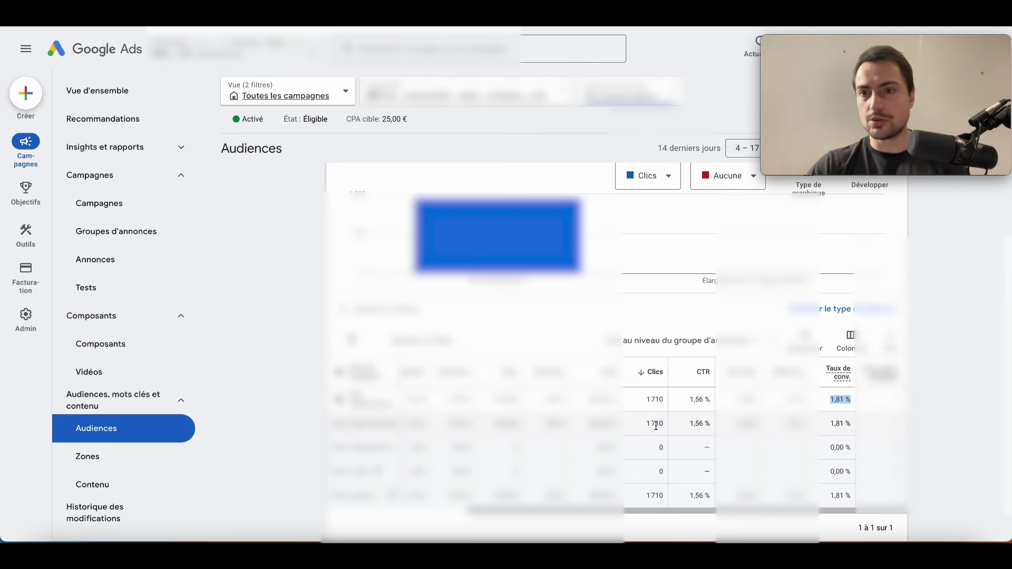
double_click(697, 399)
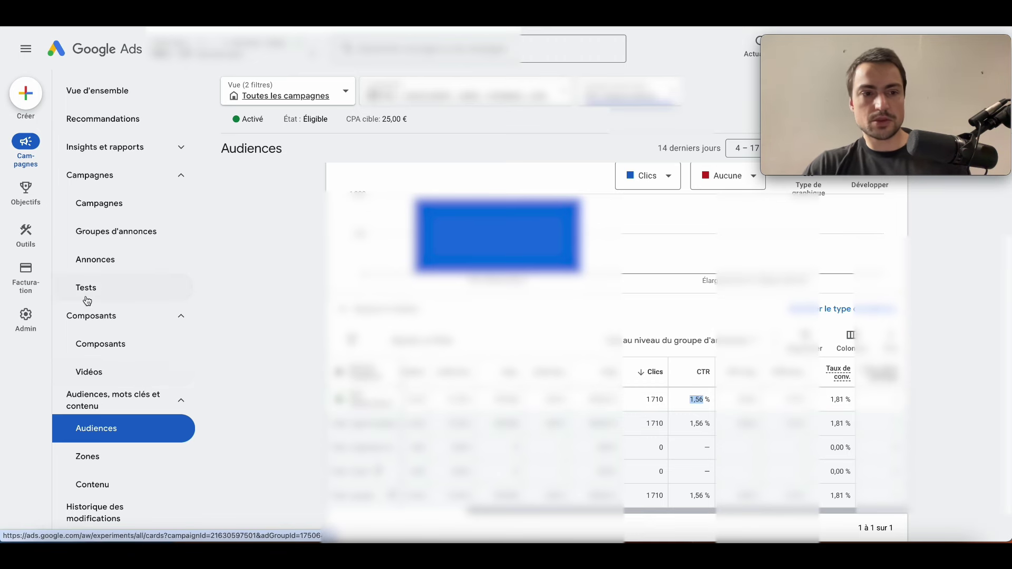
Step: Open the asset details of the ad group's ad and add the CTR column to the table
click(96, 271)
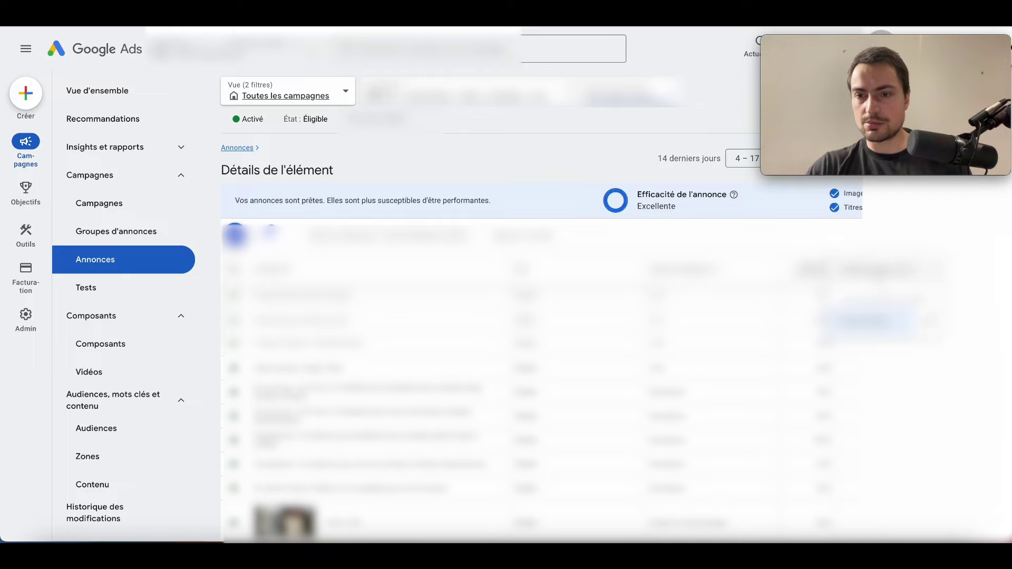
click(885, 235)
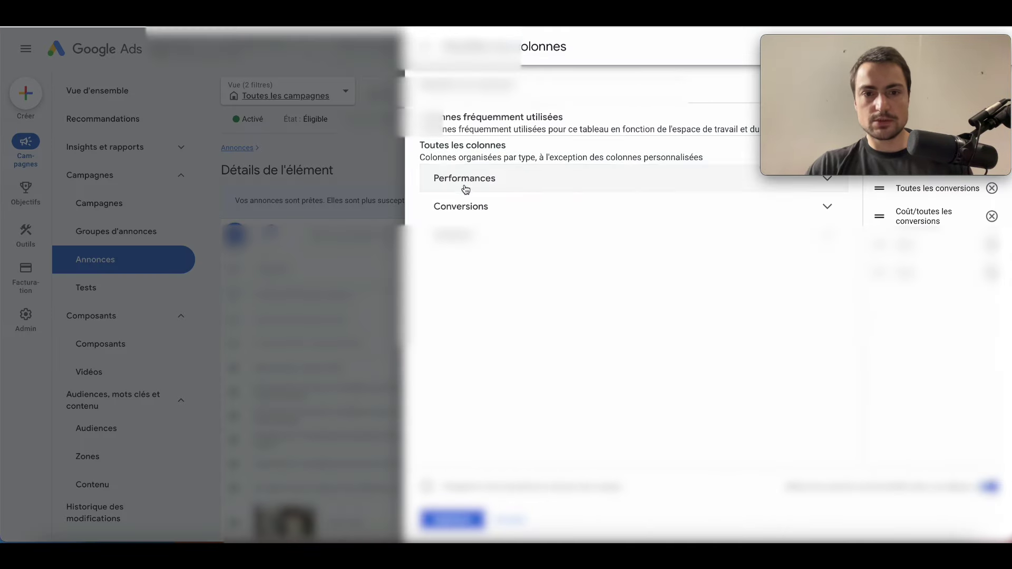
click(463, 182)
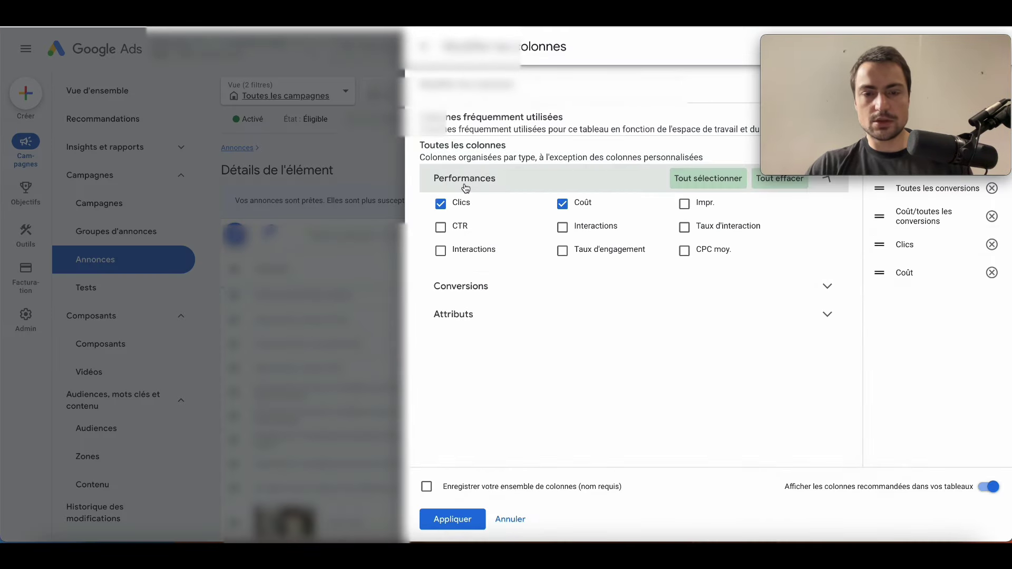
click(466, 231)
click(452, 291)
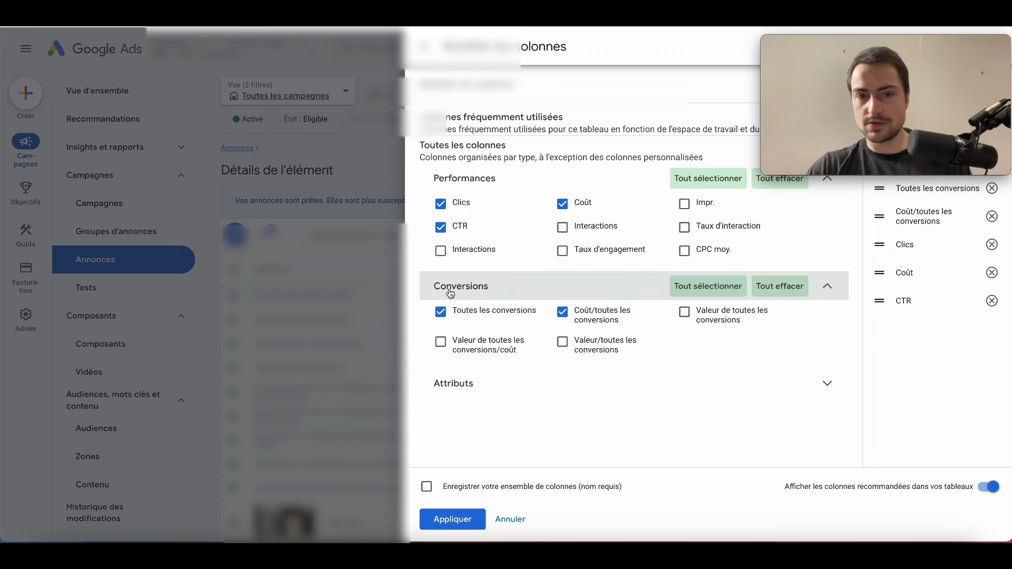
click(467, 519)
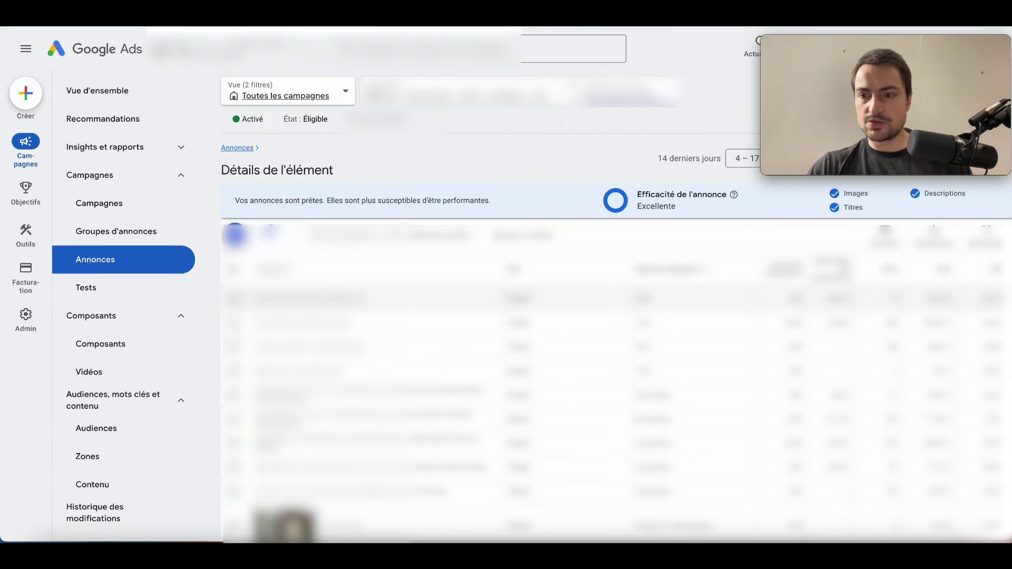
Step: Review the CTR of the ad's titles and descriptions for weak elements, and skim the image elements
drag(996, 299, 975, 299)
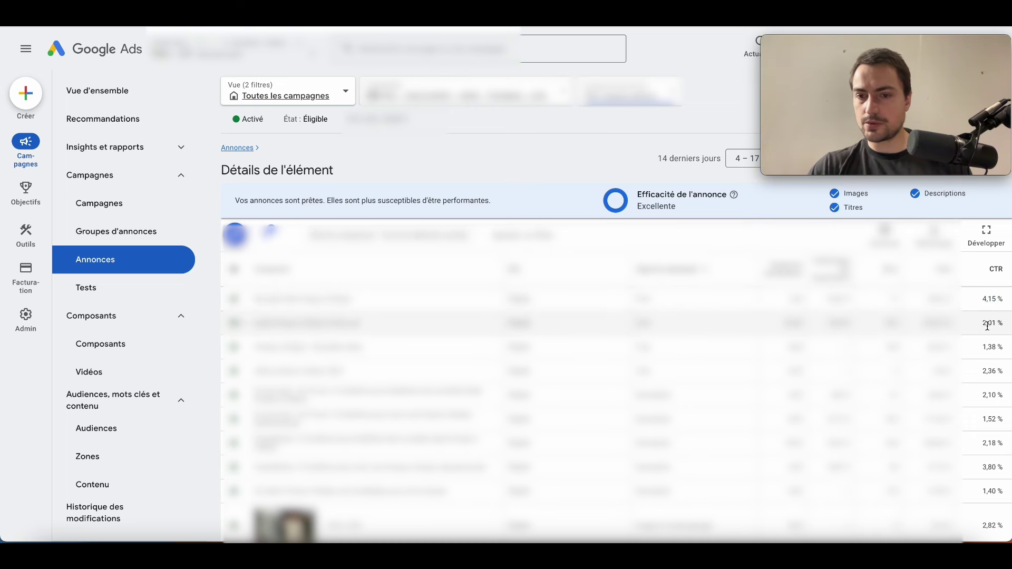
double_click(988, 323)
double_click(987, 347)
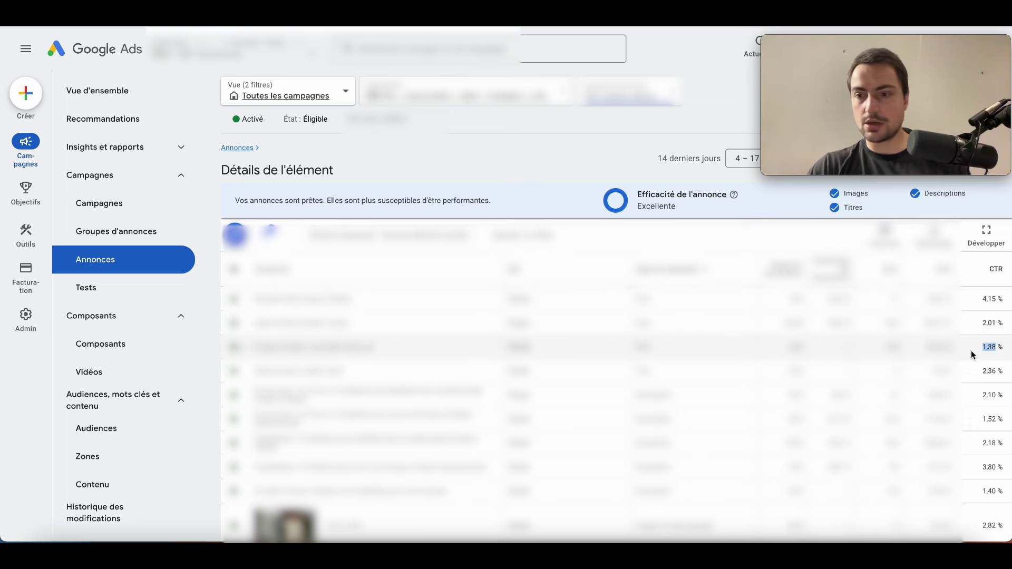
click(993, 424)
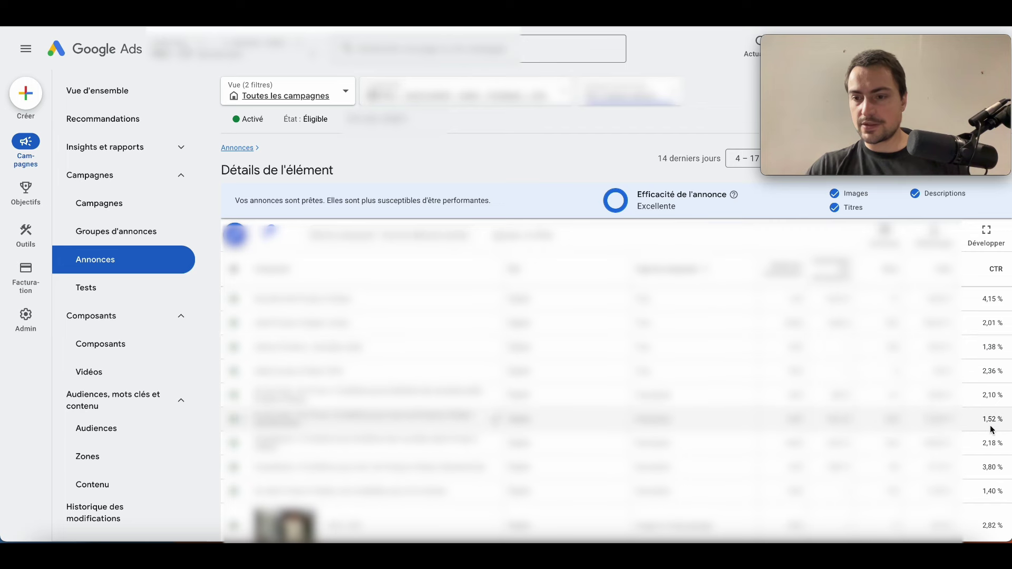
double_click(990, 491)
scroll(990, 474, down, 3)
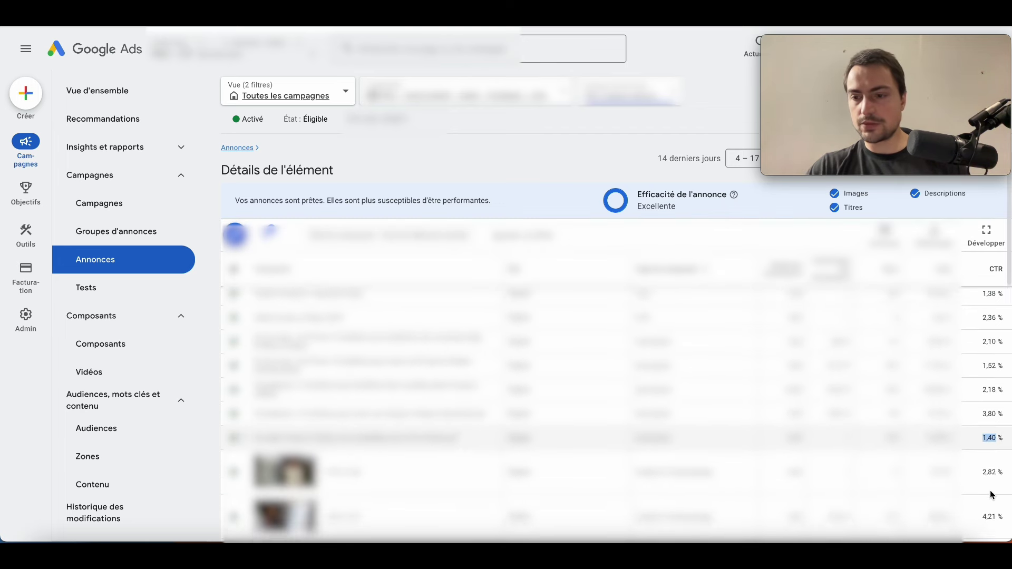
scroll(987, 414, down, 2)
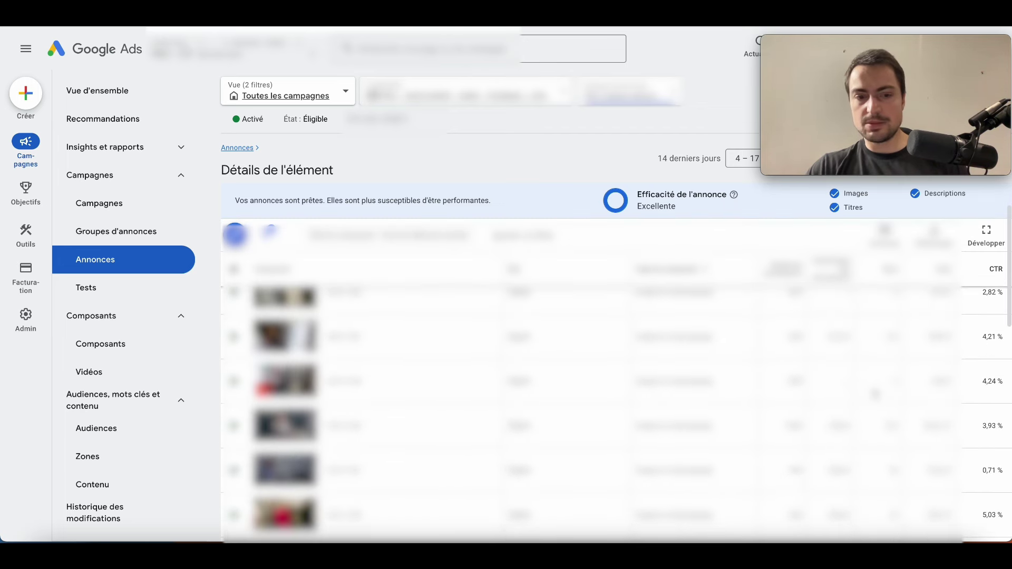
scroll(358, 326, up, 5)
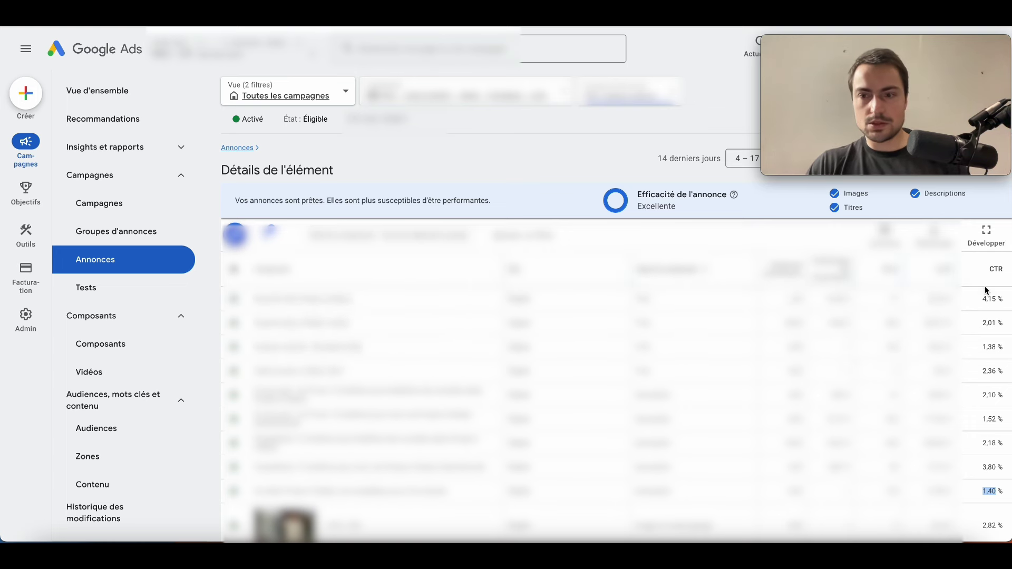
Step: Compare the first title's CTR with the CTR of the individual descriptions
triple_click(995, 299)
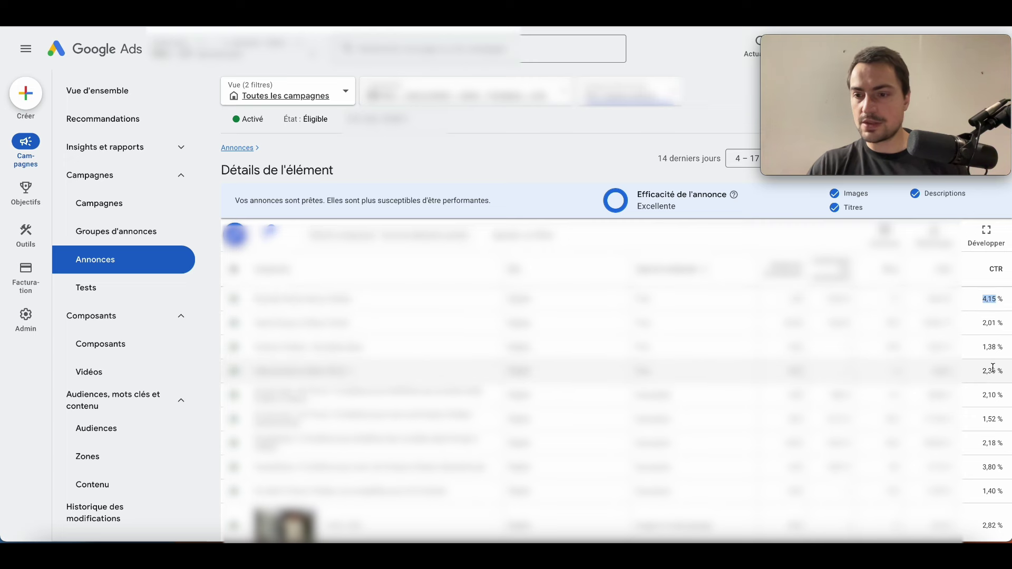
scroll(991, 369, down, 2)
double_click(986, 422)
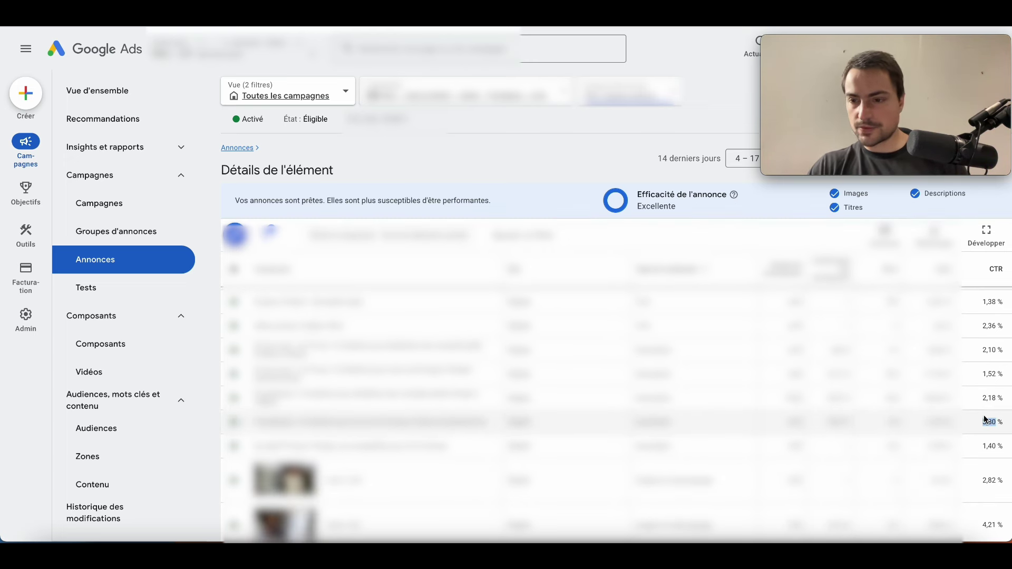
scroll(795, 408, down, 1)
double_click(989, 392)
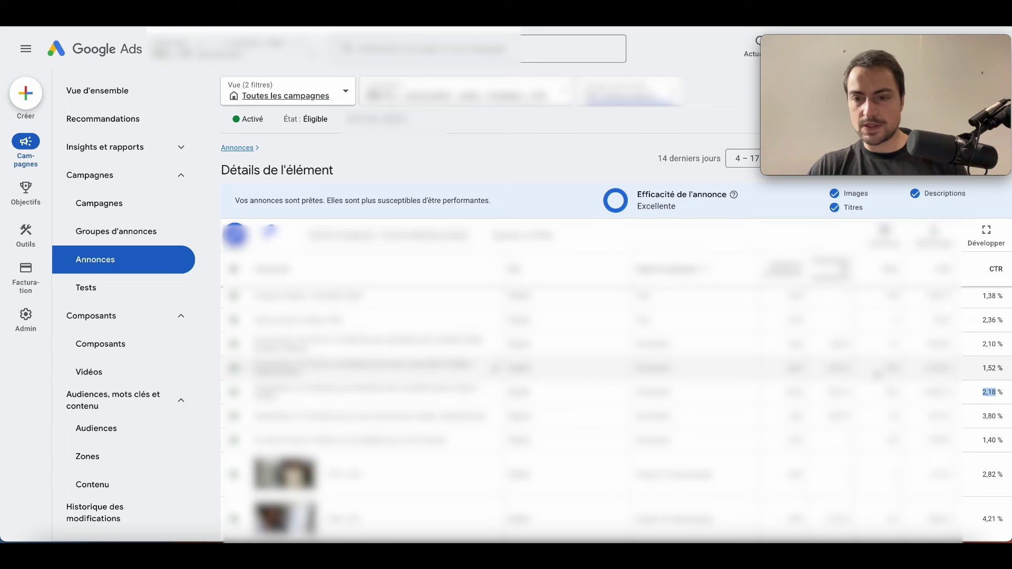
double_click(988, 368)
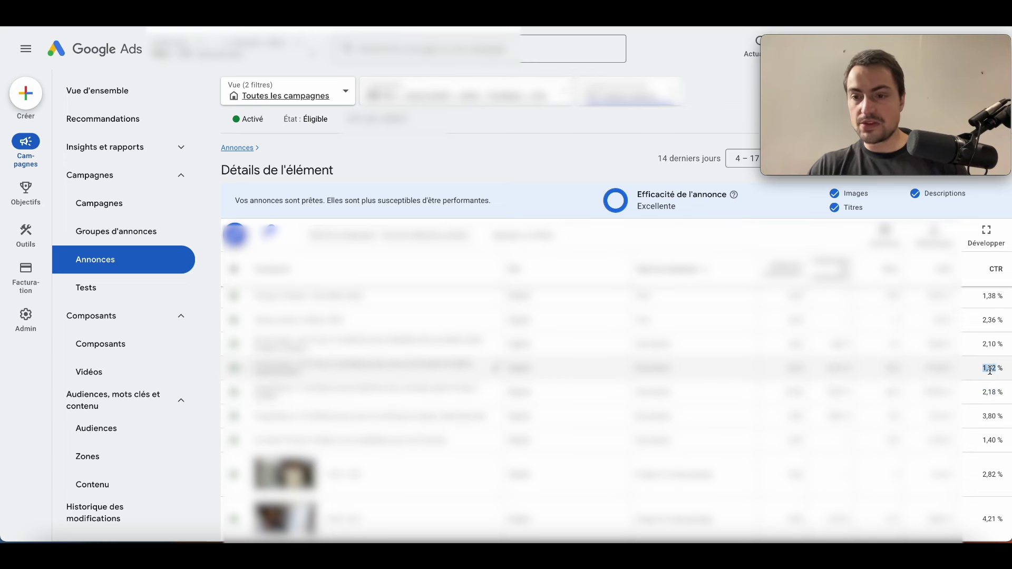
scroll(907, 380, down, 1)
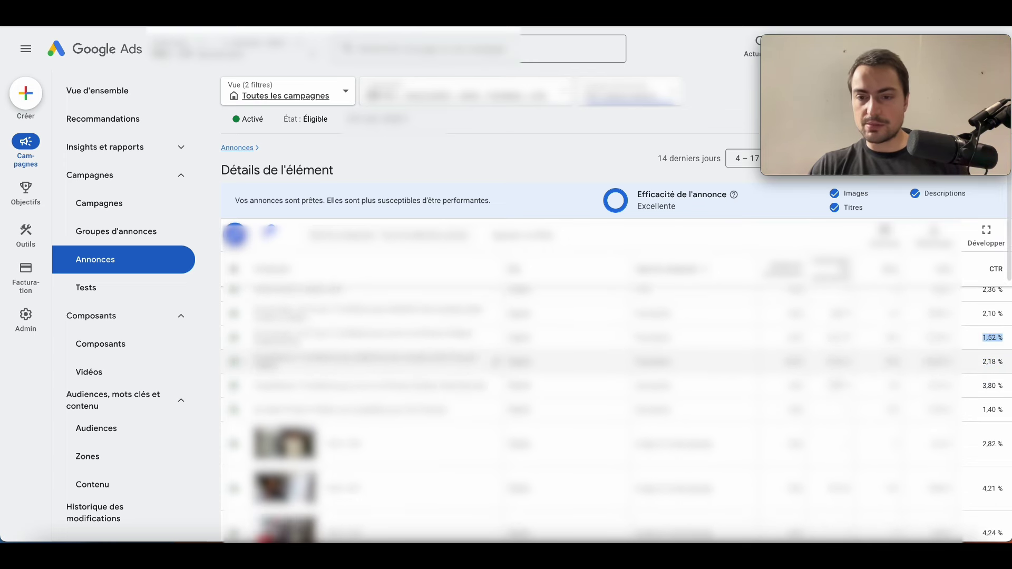
scroll(978, 320, up, 1)
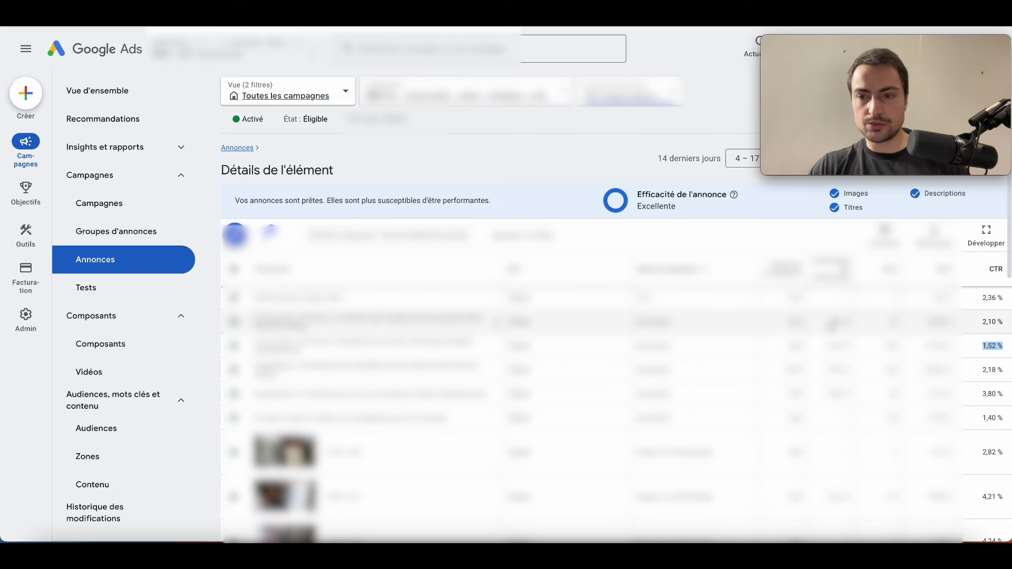
Step: Review the CTR of the ad's landscape image elements, comparing the weakest images with the strongest ones
scroll(978, 320, down, 5)
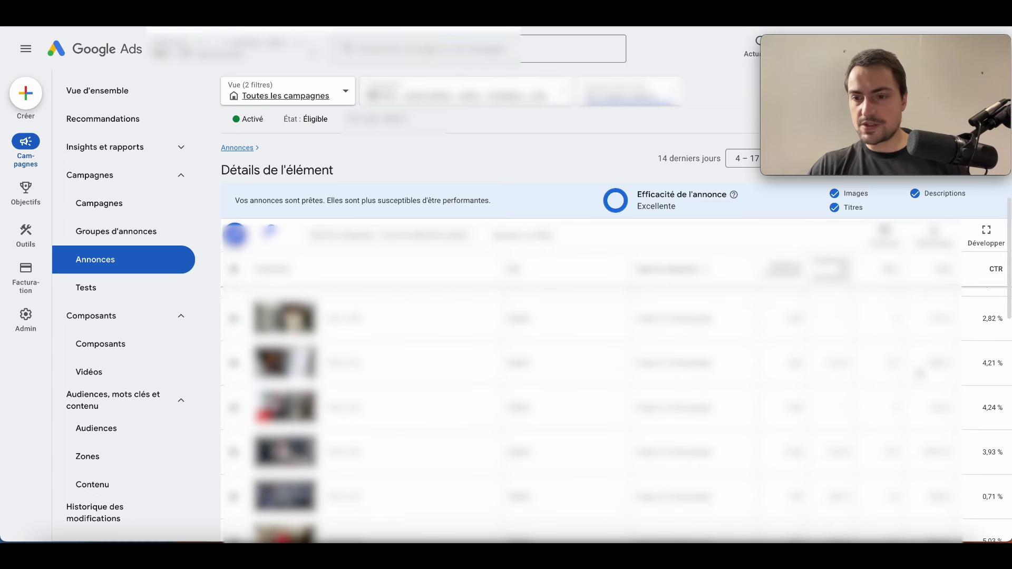
scroll(990, 473, down, 1)
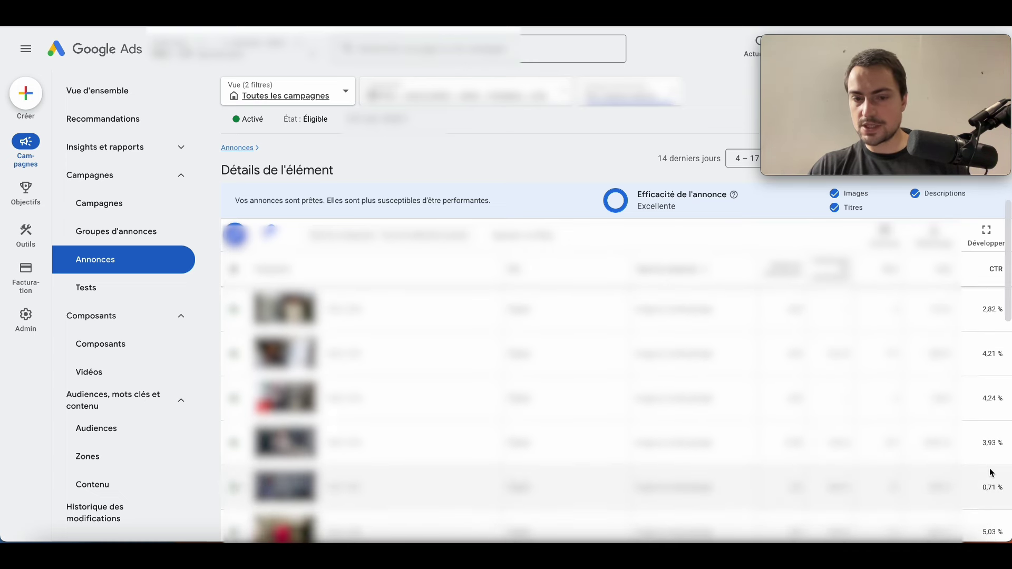
double_click(988, 487)
scroll(987, 491, down, 5)
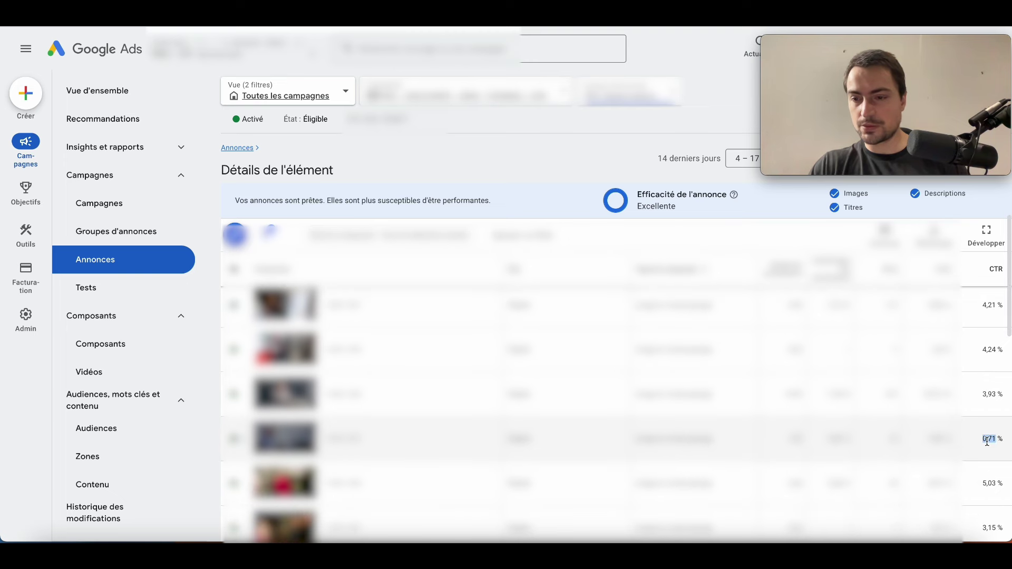
click(984, 394)
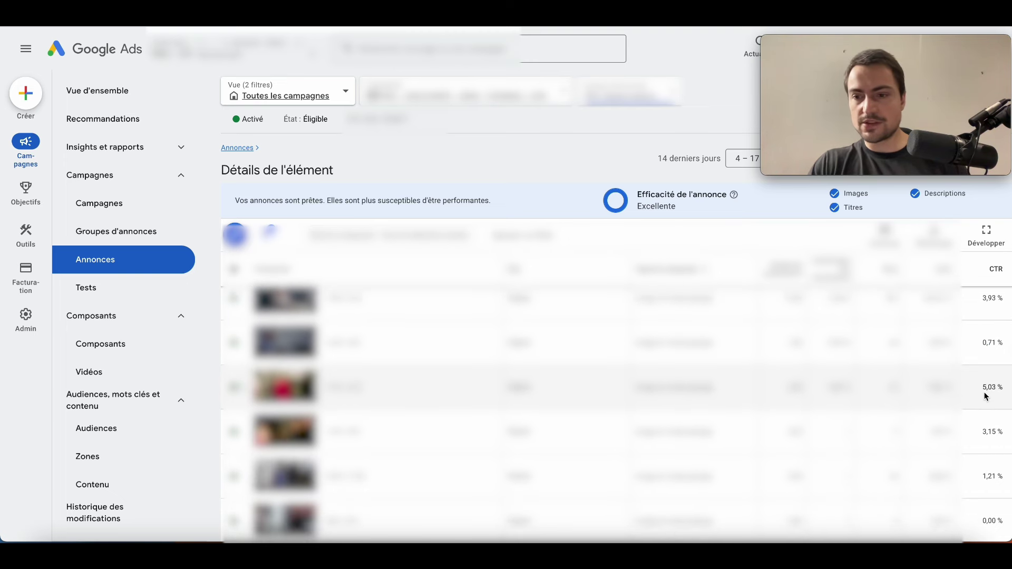
double_click(986, 389)
scroll(987, 390, down, 2)
double_click(989, 437)
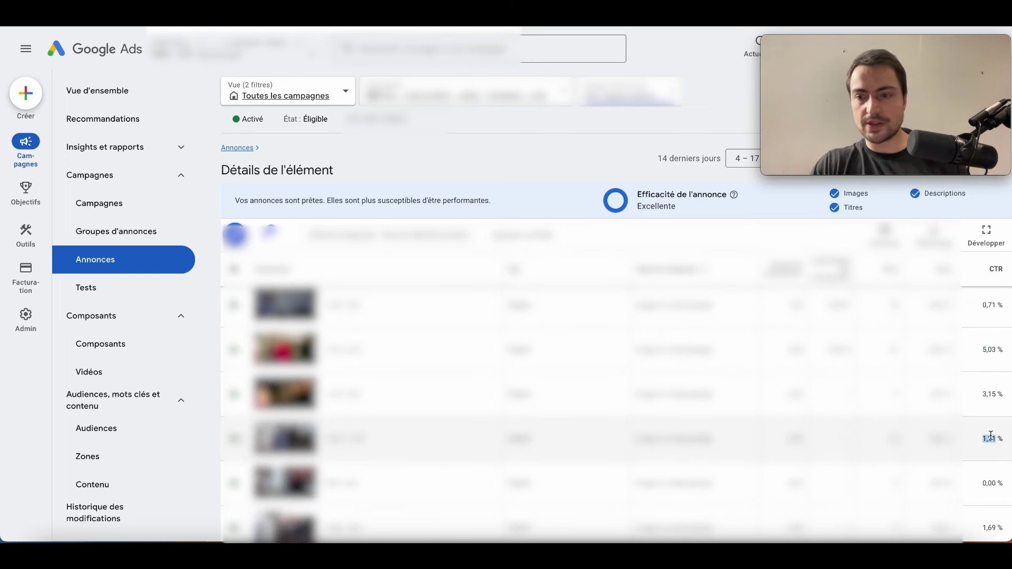
Step: Compare the CTR of the ad's logos and check the remaining image elements for weak performers
scroll(988, 440, down, 10)
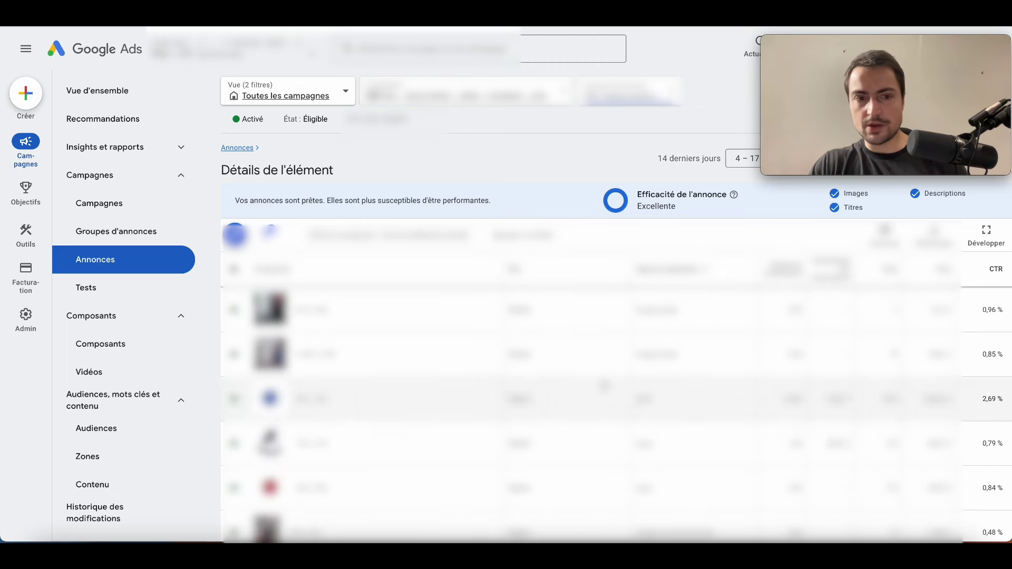
scroll(672, 418, down, 2)
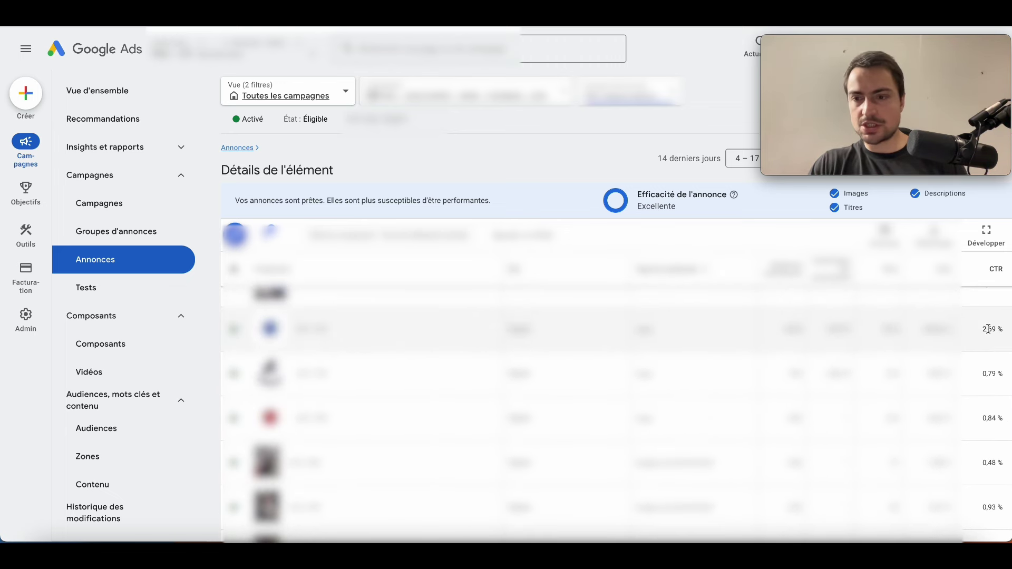
double_click(987, 329)
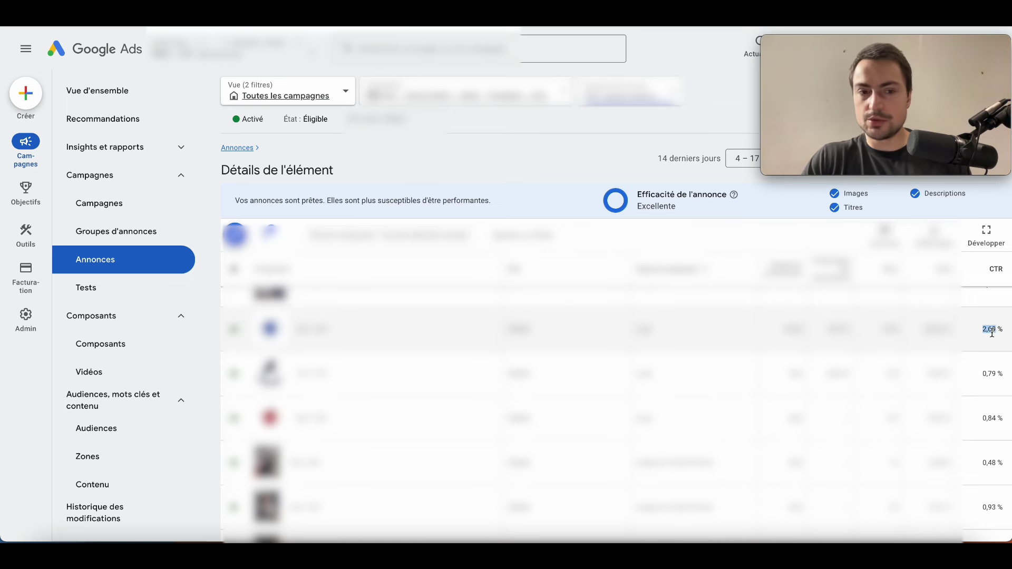
double_click(988, 373)
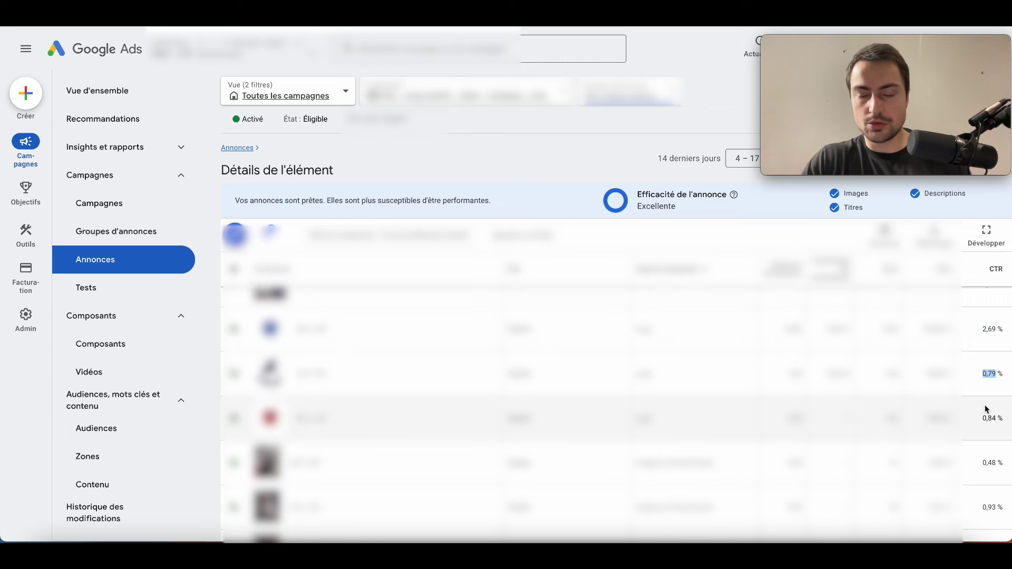
scroll(955, 387, down, 1)
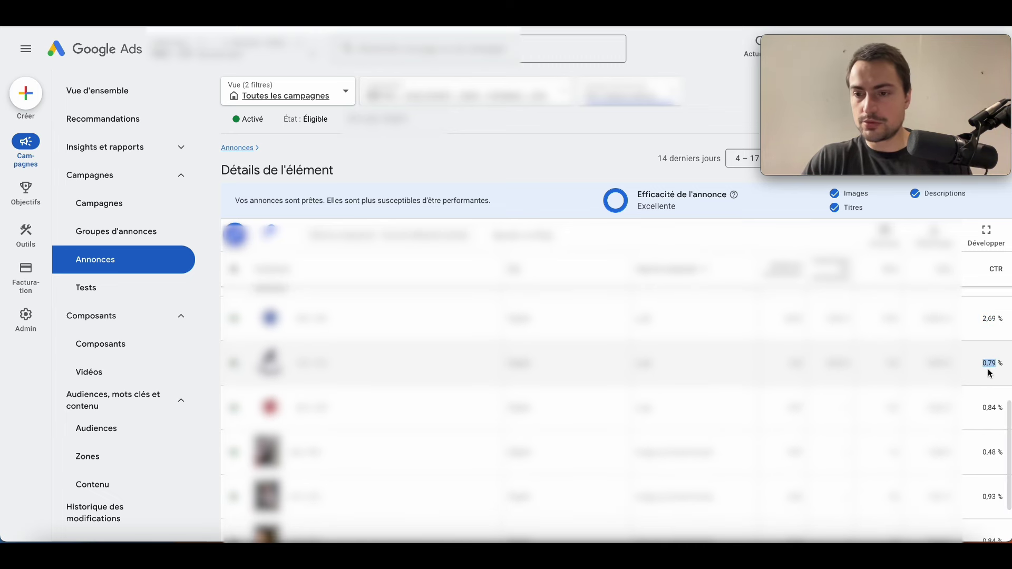
scroll(953, 360, down, 2)
scroll(953, 360, up, 5)
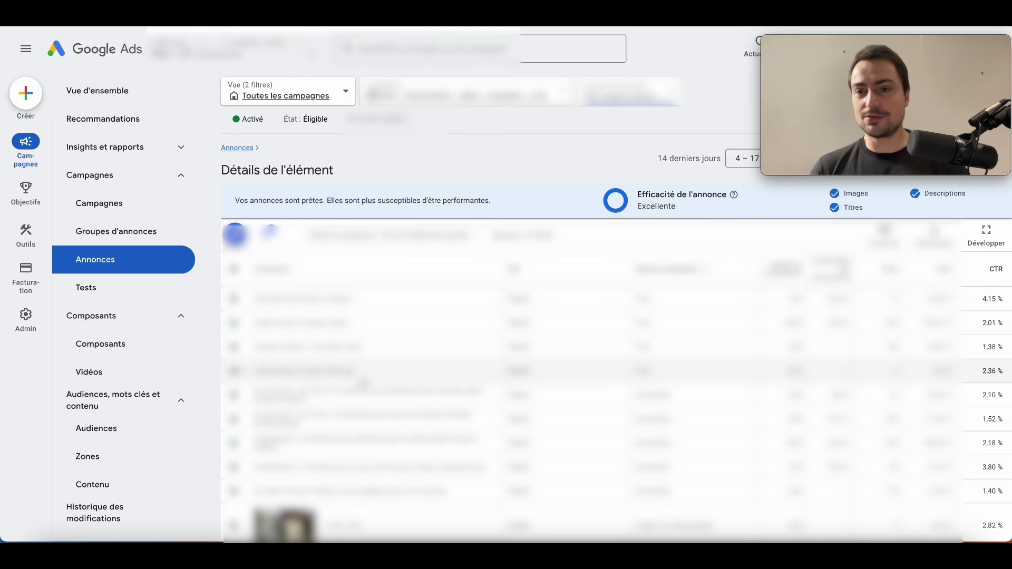
Step: Return to the campaign table and segment it by device
click(119, 230)
click(103, 204)
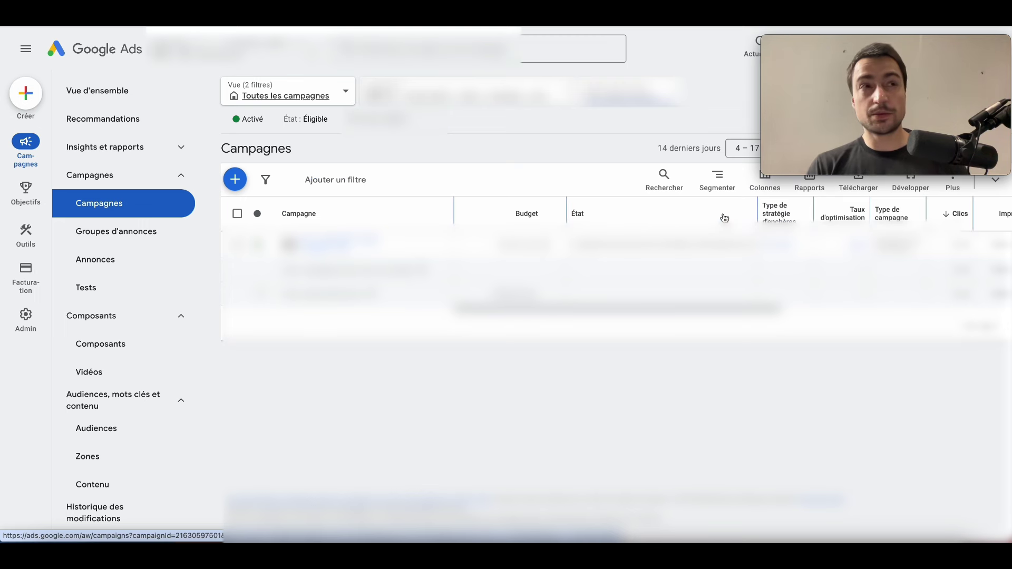
click(726, 183)
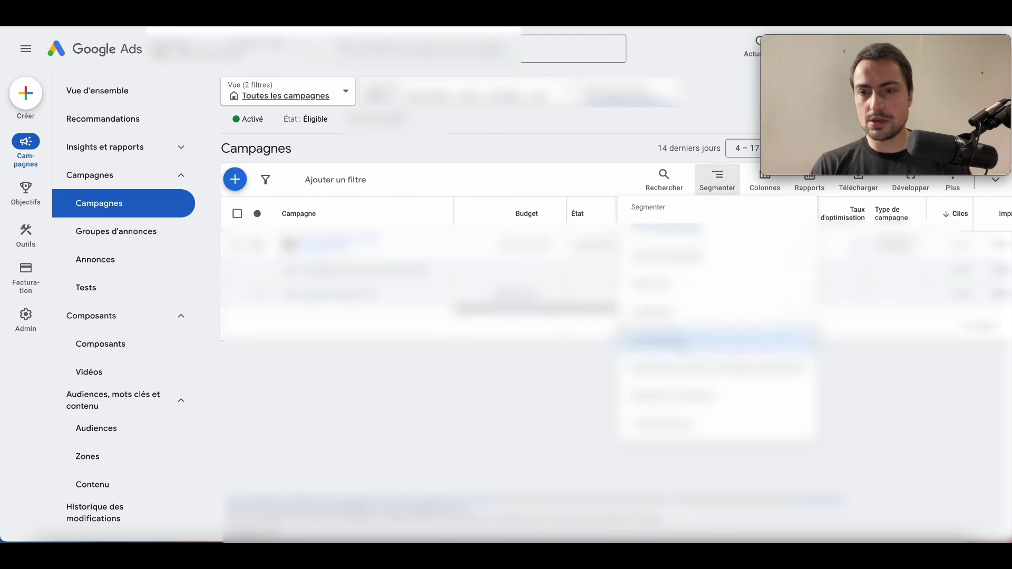
click(659, 337)
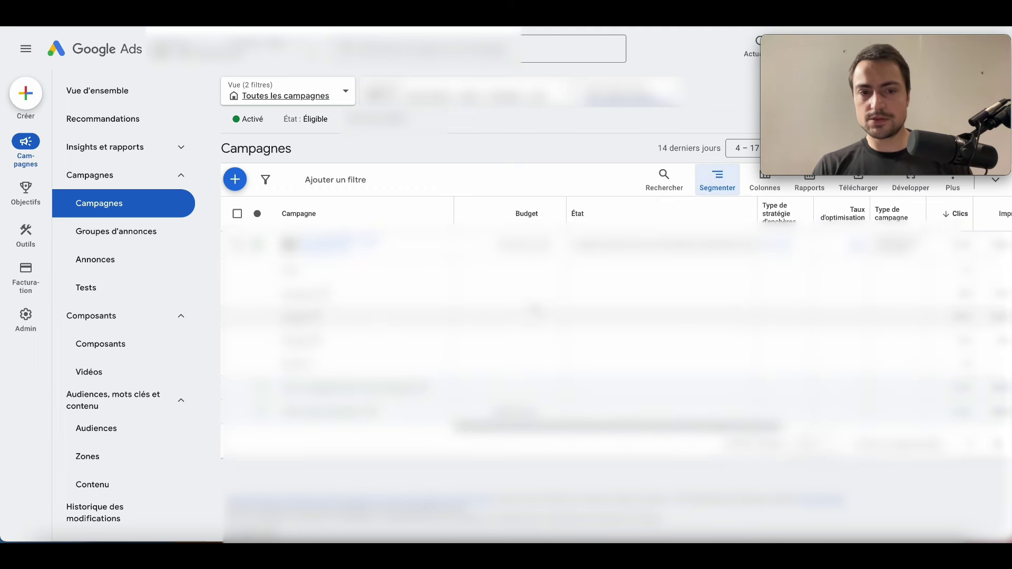
Step: Compare the campaign's conversion rate and other metrics for computers with those of the other devices
scroll(611, 316, right, 5)
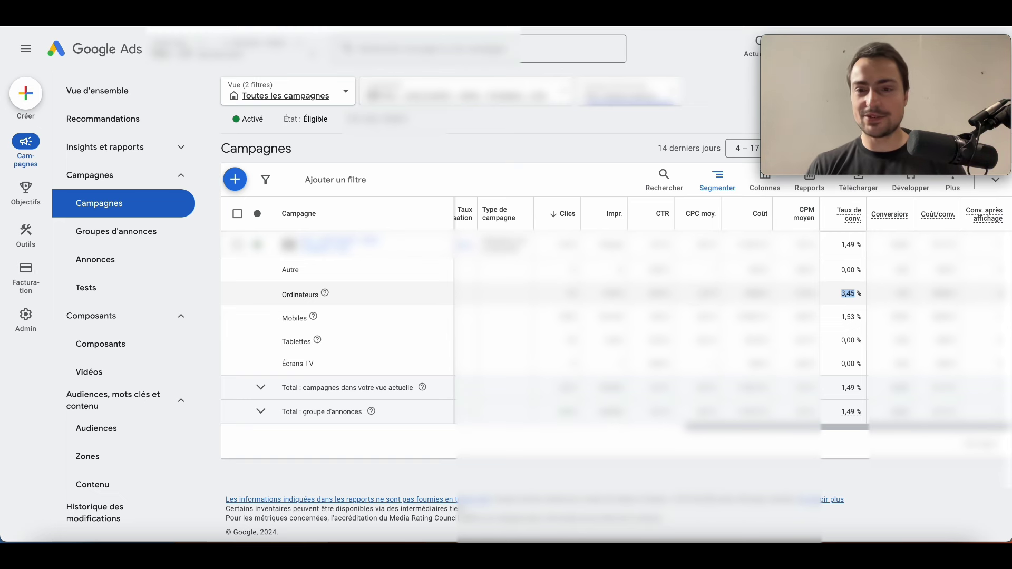
double_click(754, 293)
double_click(804, 293)
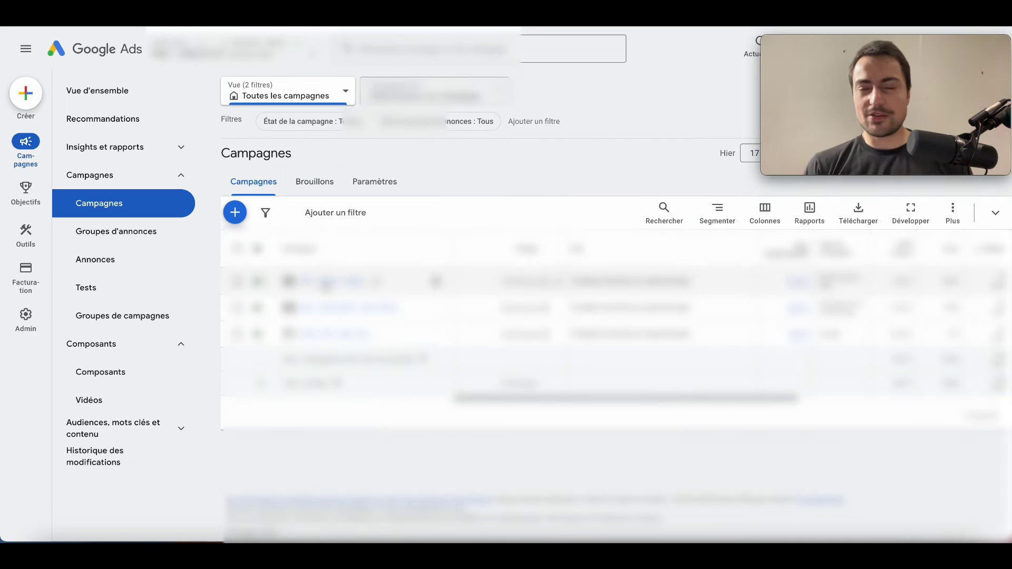
Step: Switch to the account containing the Performance Max campaign and open that campaign's overview
click(325, 282)
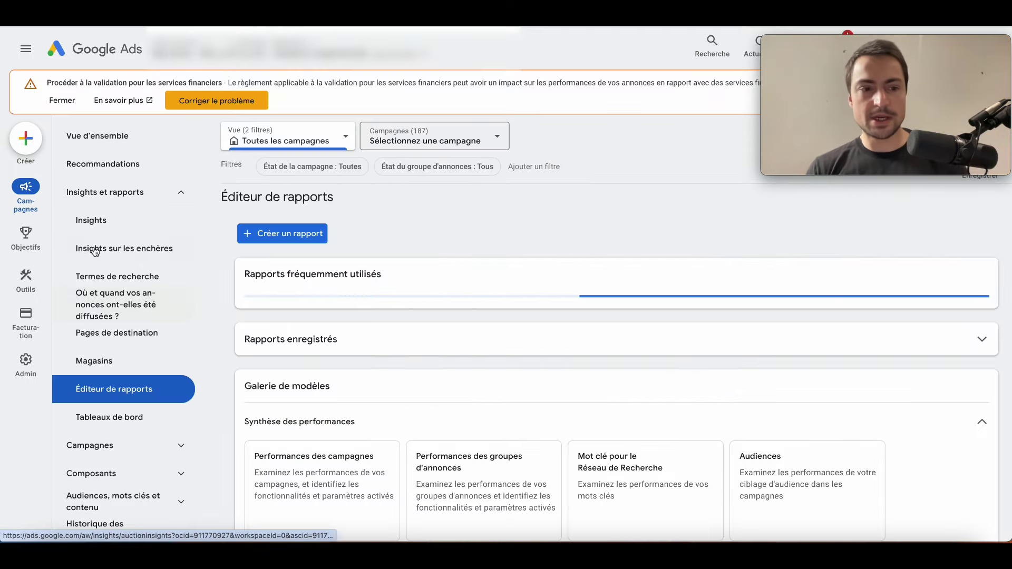
click(90, 445)
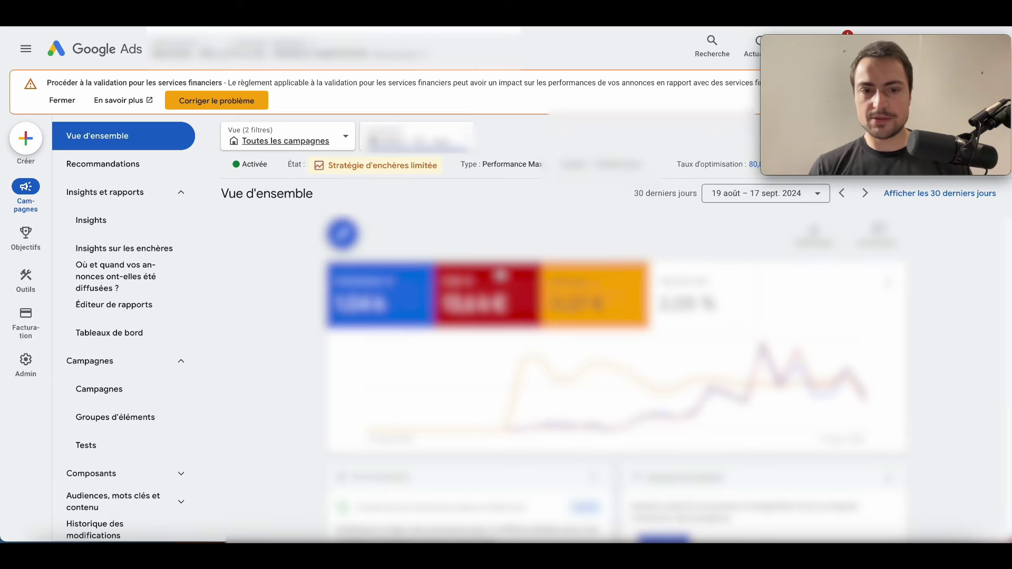
scroll(288, 316, down, 1)
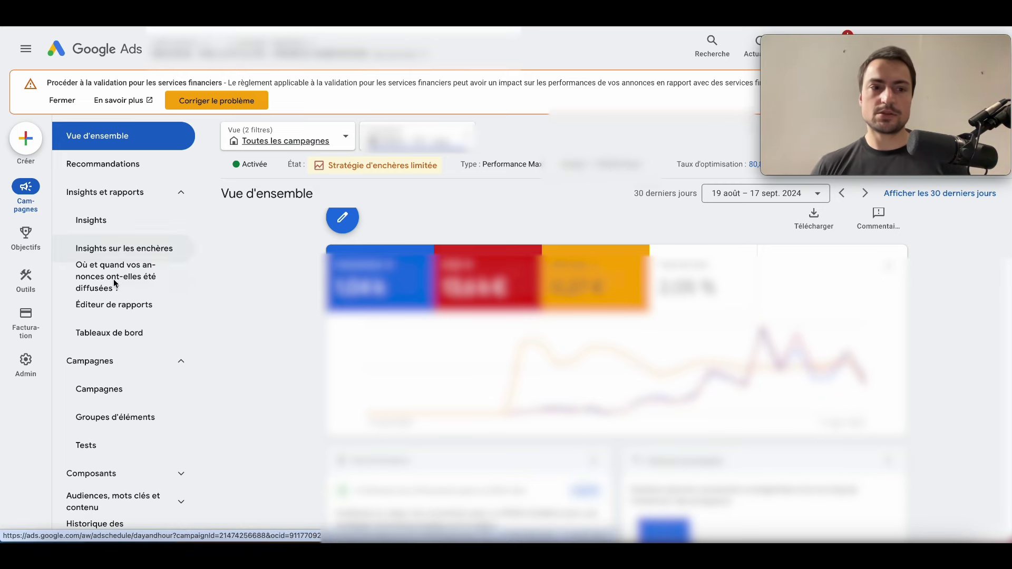
Step: Examine the Performance Max campaign's Insights, including the search term categories and the detail of the first category
click(97, 226)
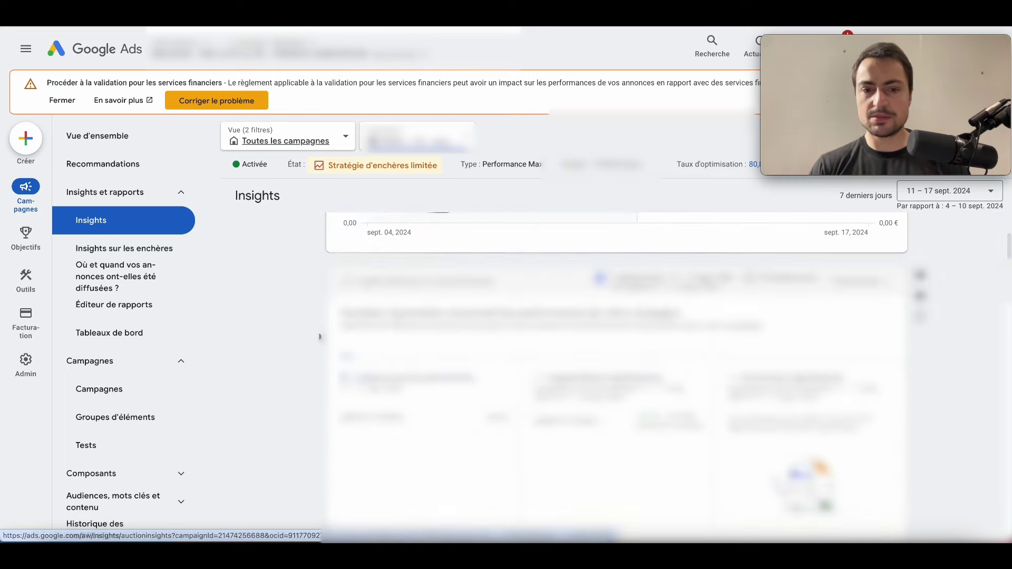
scroll(316, 321, down, 5)
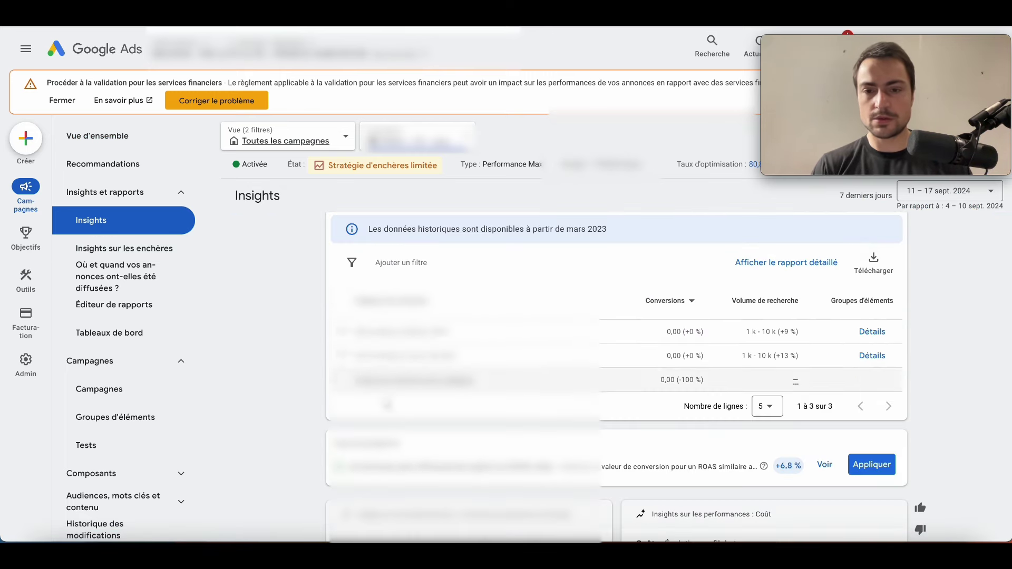
scroll(318, 321, down, 1)
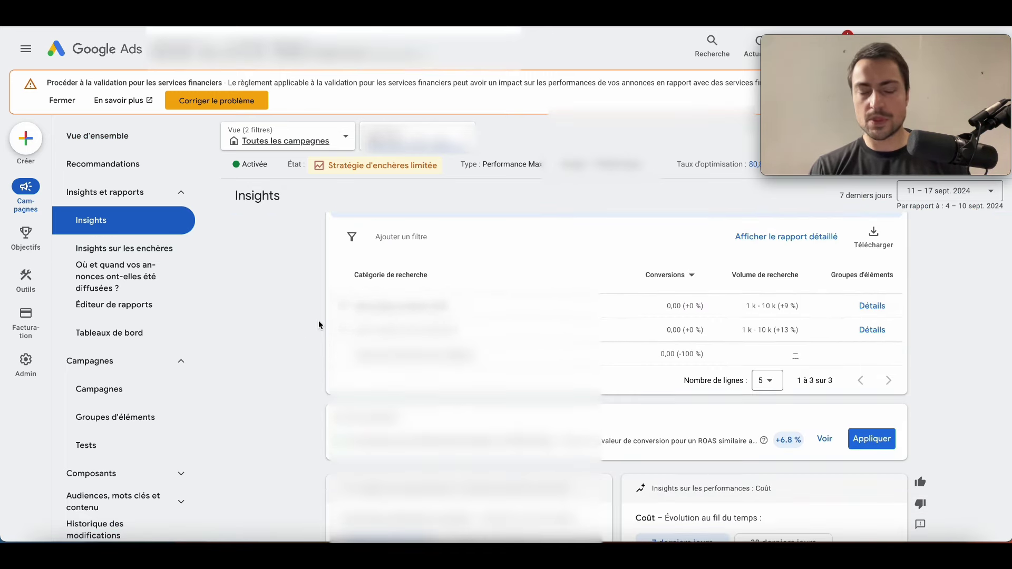
click(343, 309)
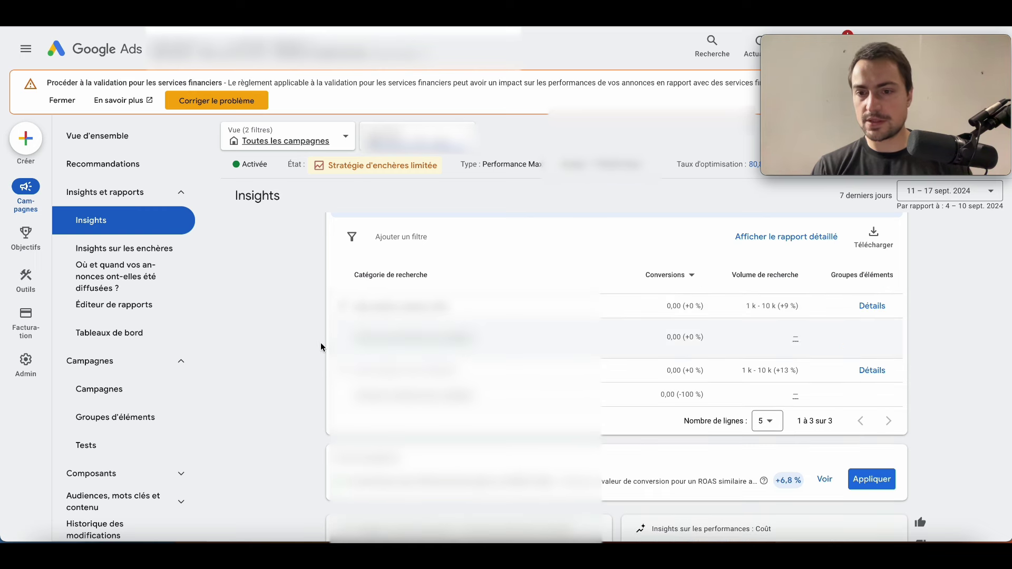
click(343, 307)
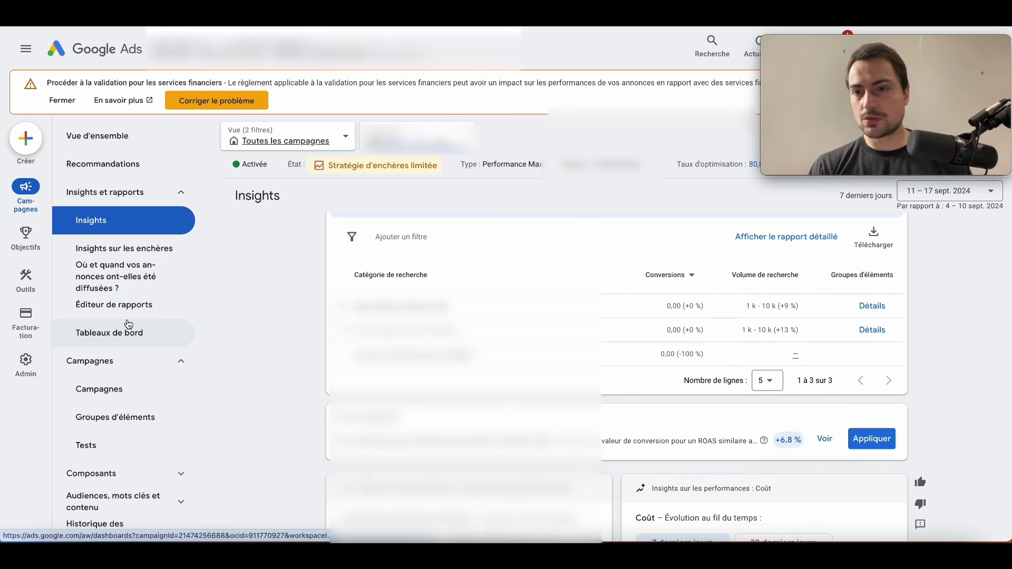
scroll(238, 319, up, 3)
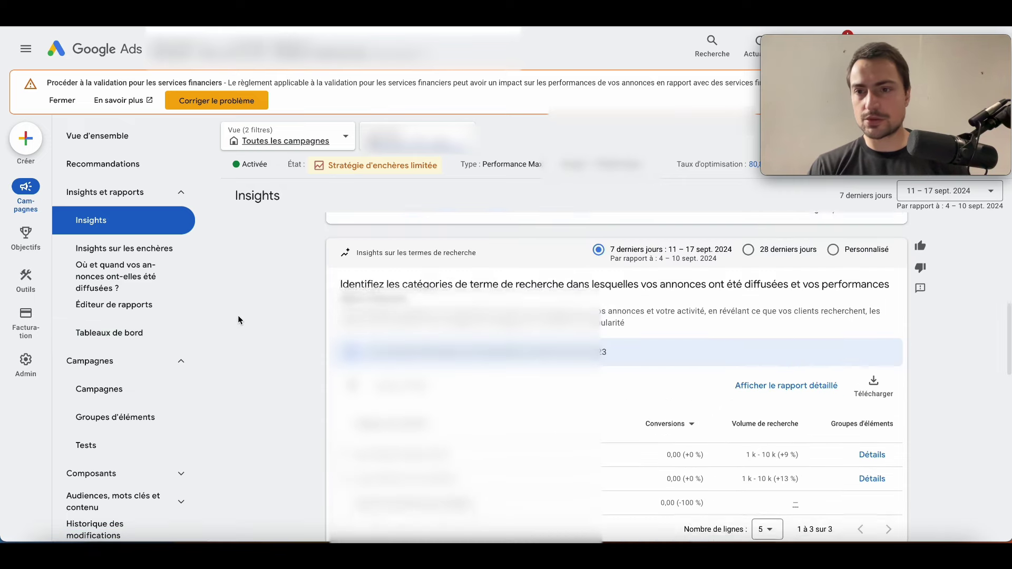
scroll(238, 315, up, 8)
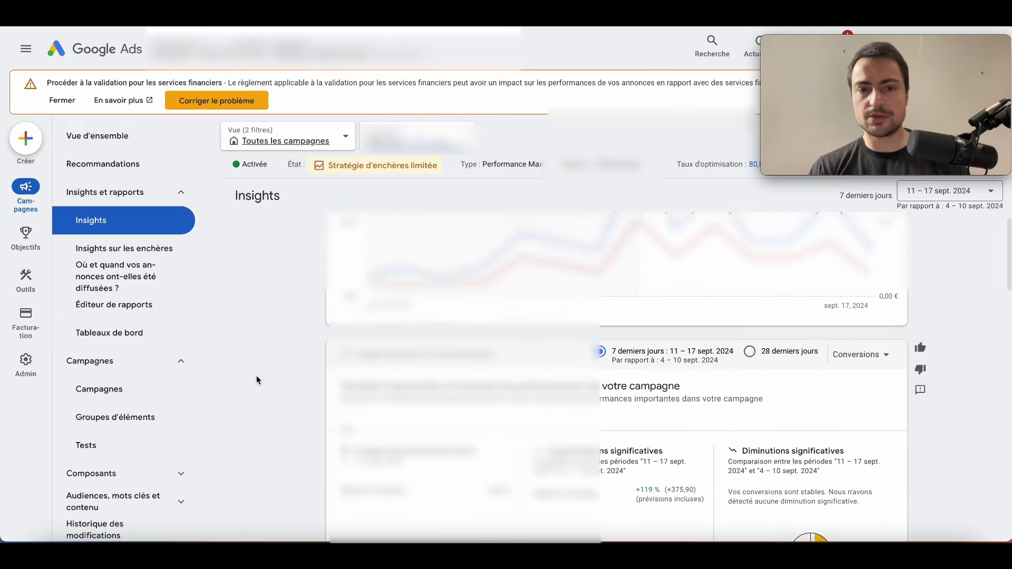
scroll(256, 375, up, 2)
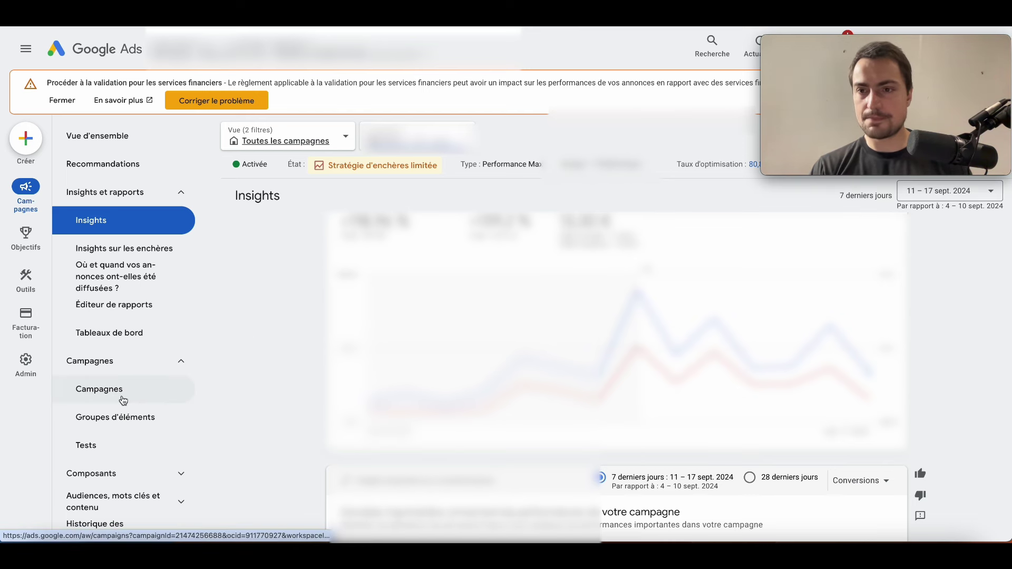
Step: Open the Performance Max campaign's asset groups in table view and look through the available columns
click(138, 397)
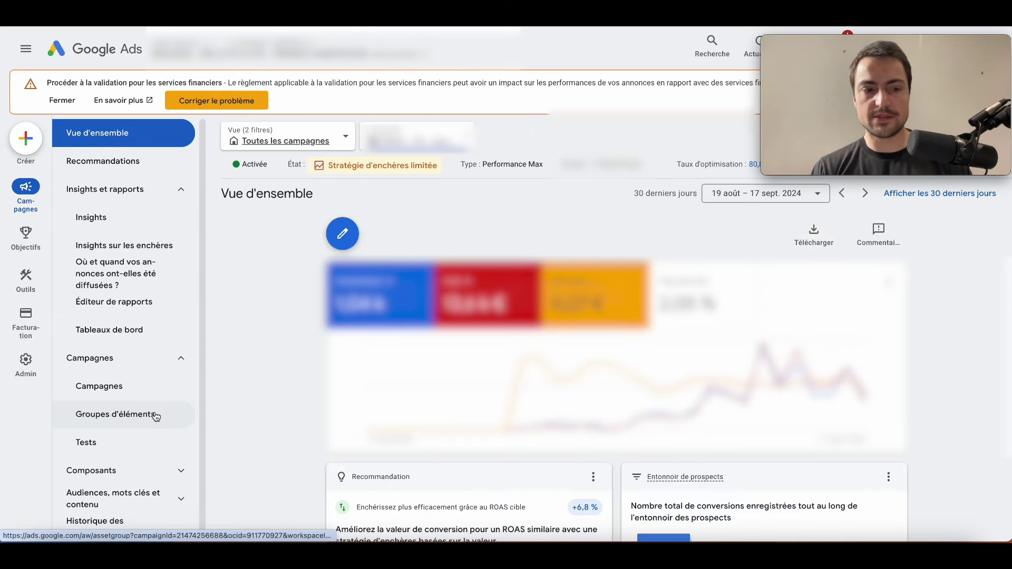
click(154, 415)
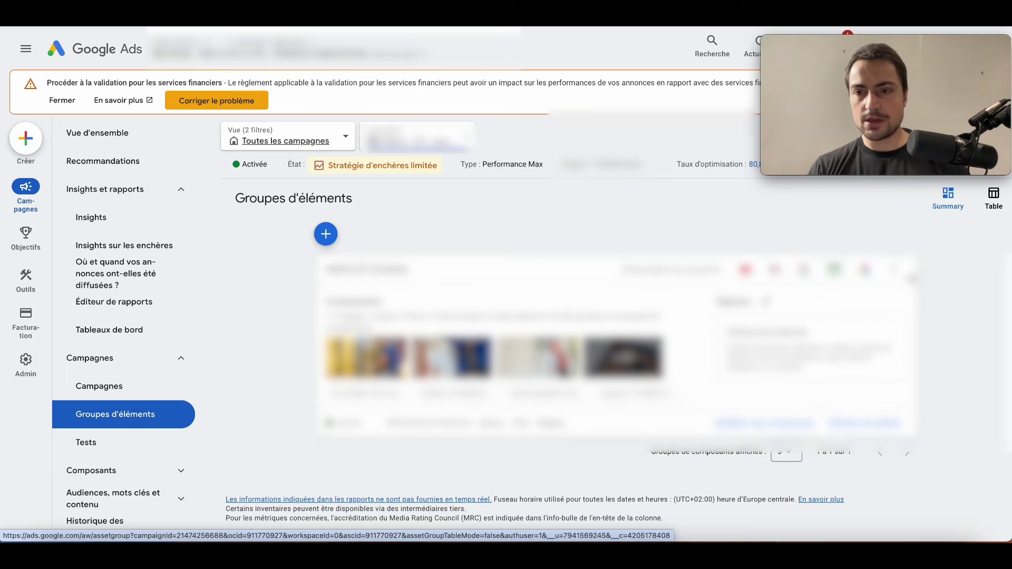
click(994, 197)
scroll(685, 311, right, 3)
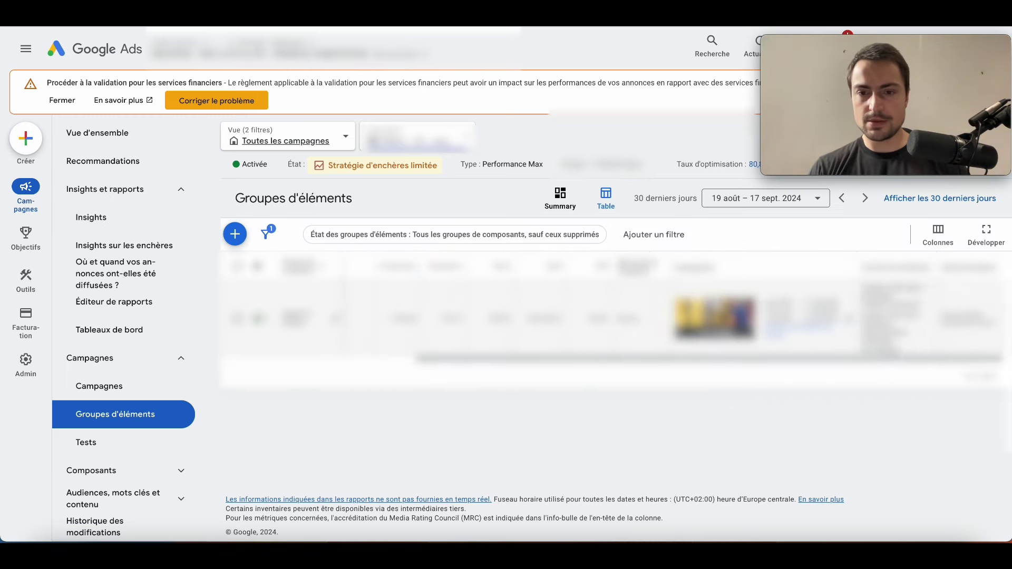
scroll(611, 311, left, 3)
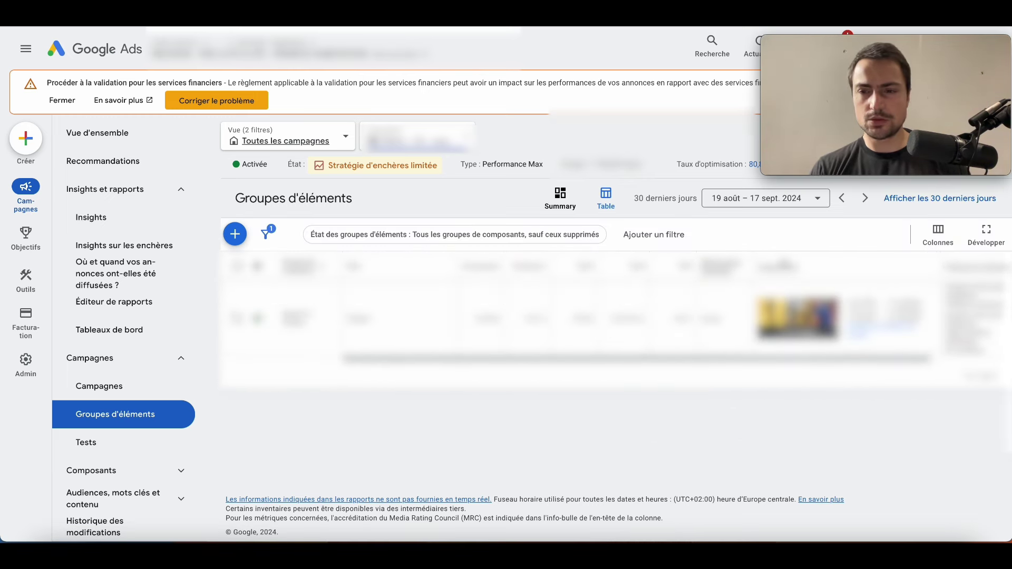
Step: Add the conversion rate column (Taux de conv.) to the asset groups table
click(937, 233)
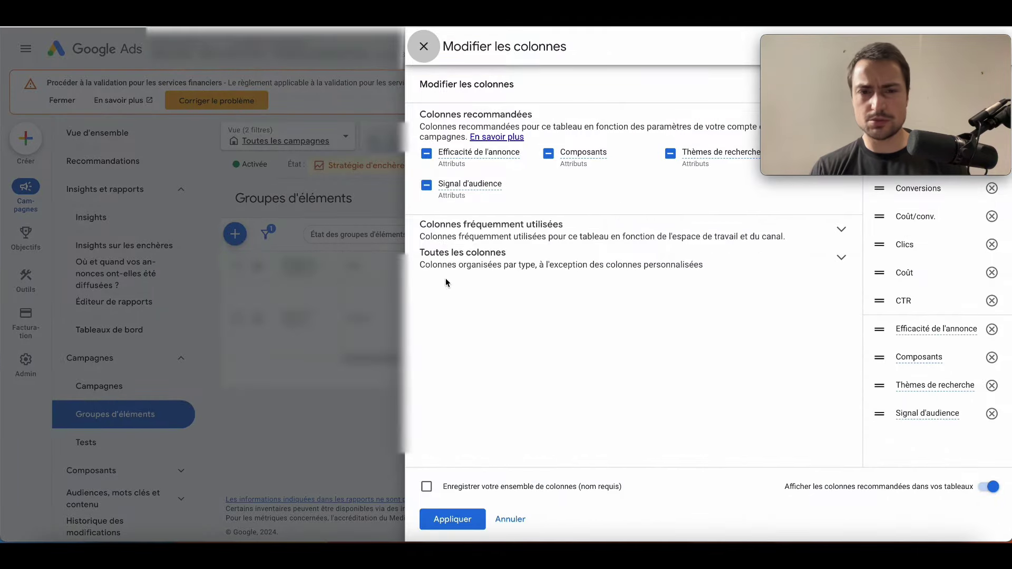
click(509, 227)
click(517, 322)
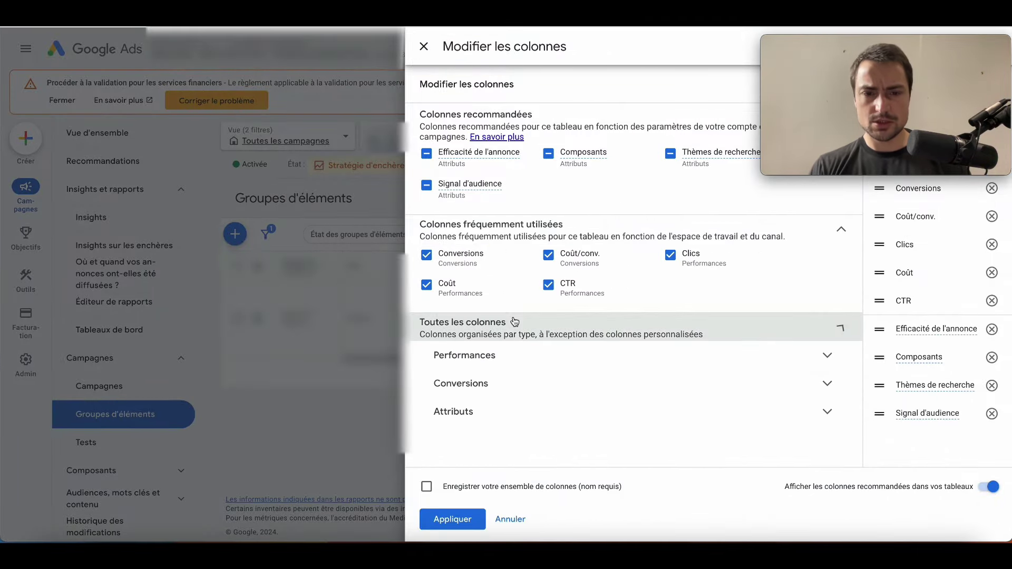
click(456, 386)
scroll(527, 380, down, 1)
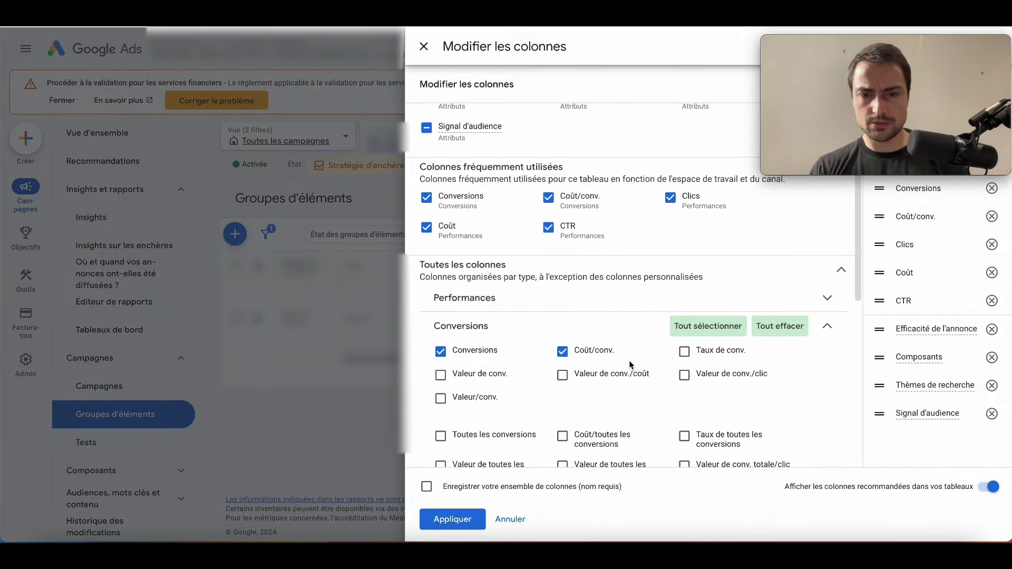
click(685, 351)
click(452, 518)
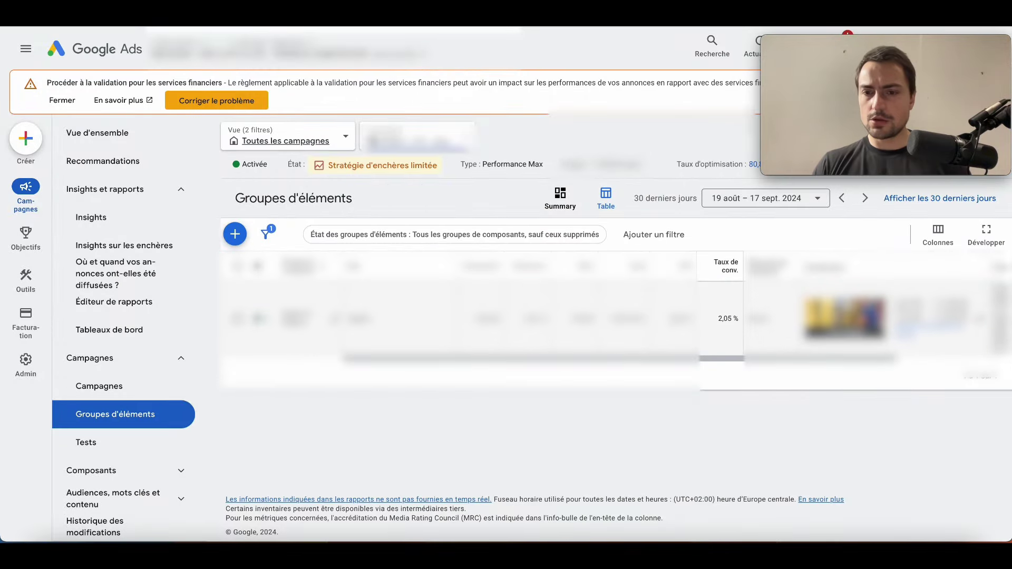
Step: Examine the asset group's conversion rate (Taux de conv.) alongside the neighbouring metrics and the remaining columns of its table row
double_click(718, 320)
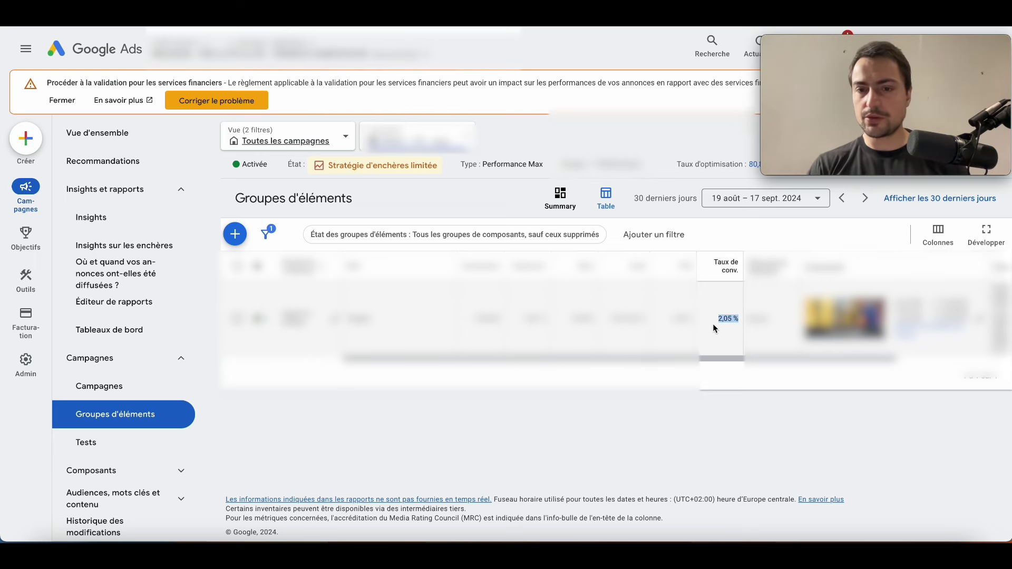
click(713, 324)
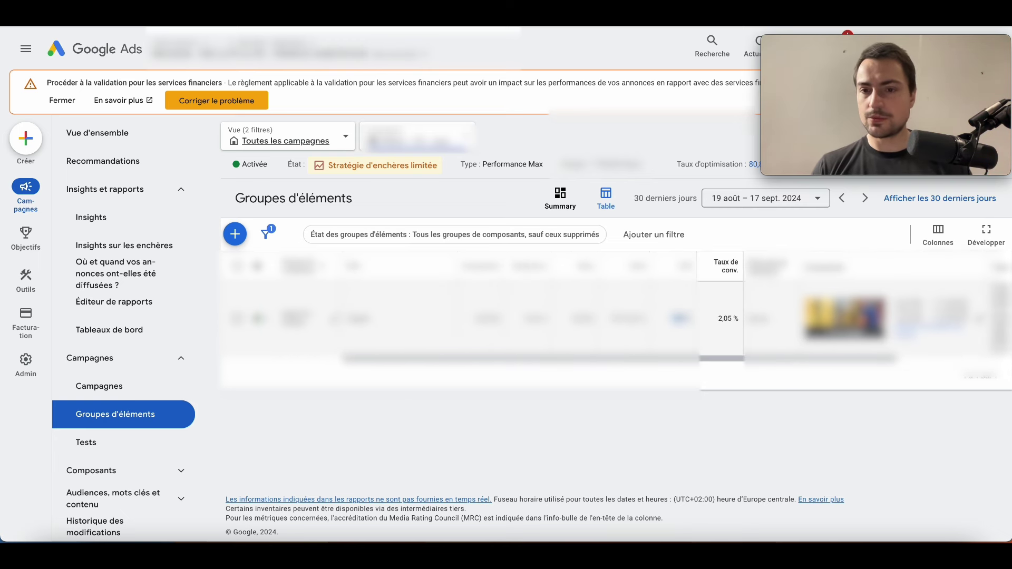
double_click(724, 318)
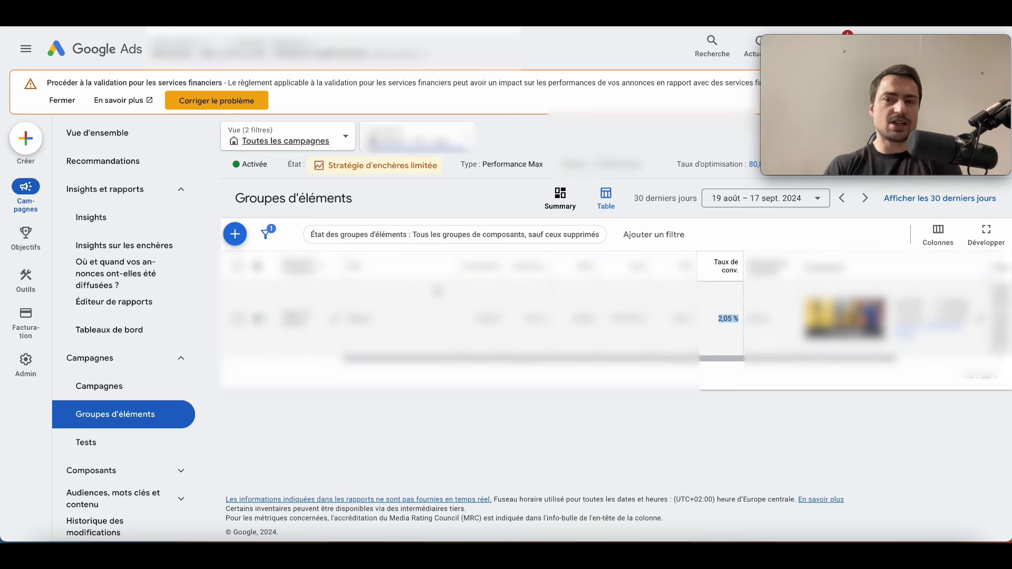
double_click(681, 318)
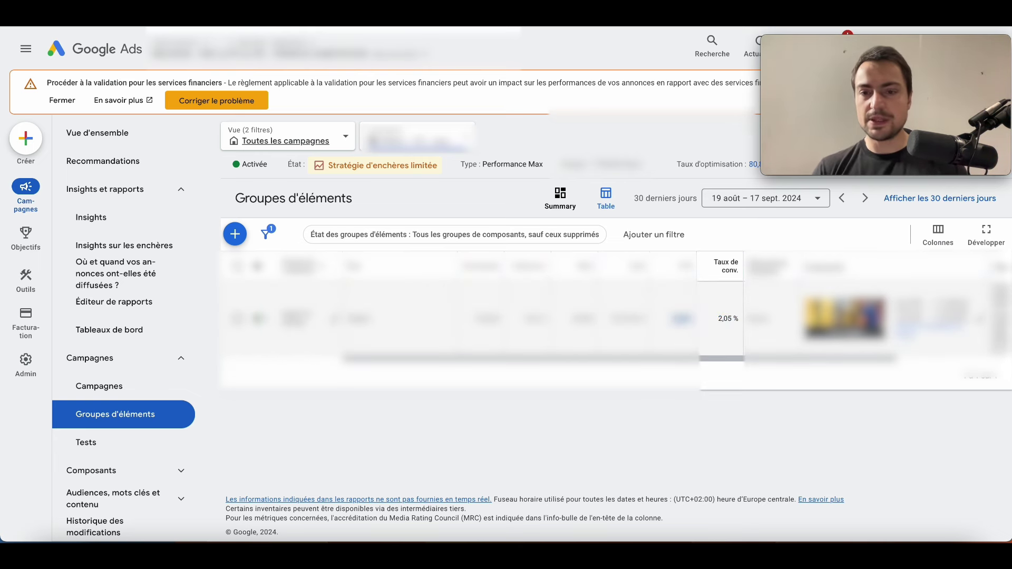
click(681, 326)
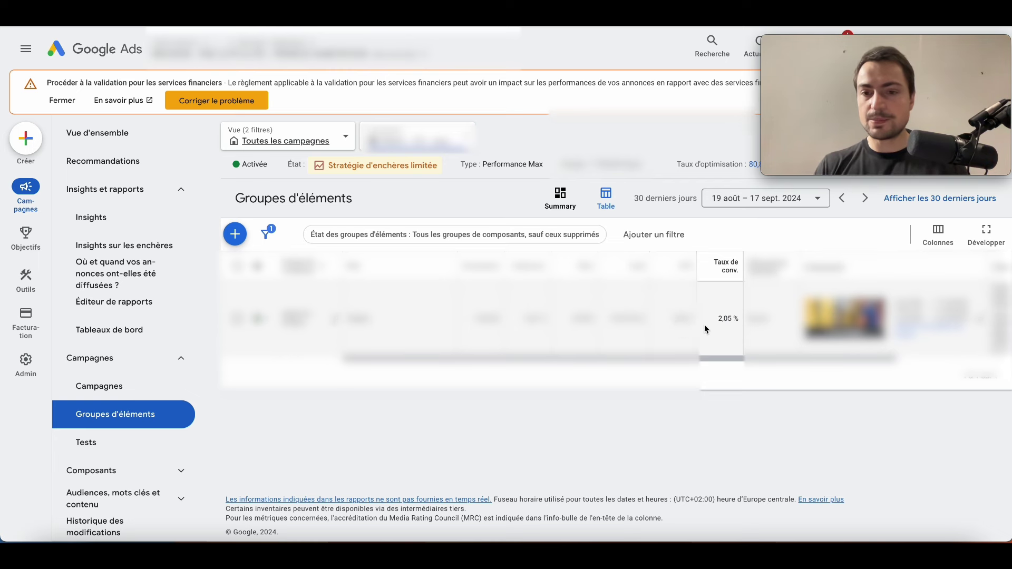
triple_click(722, 315)
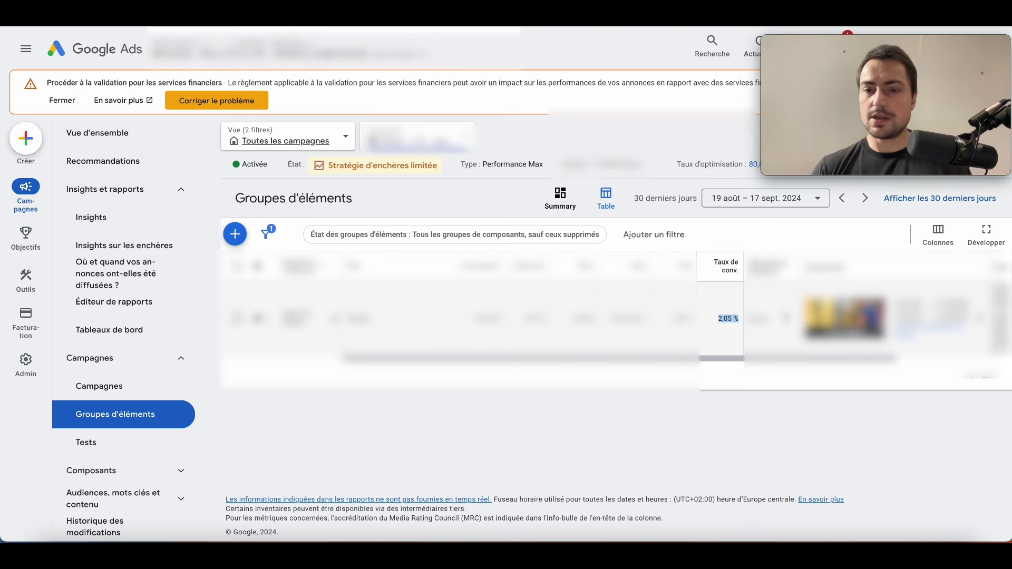
scroll(843, 322, right, 2)
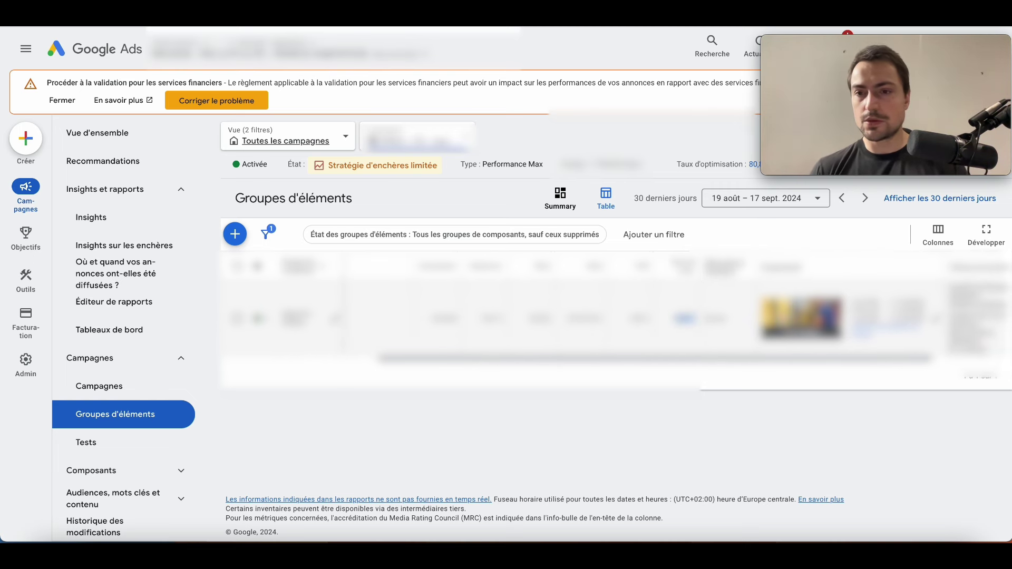
scroll(867, 325, right, 2)
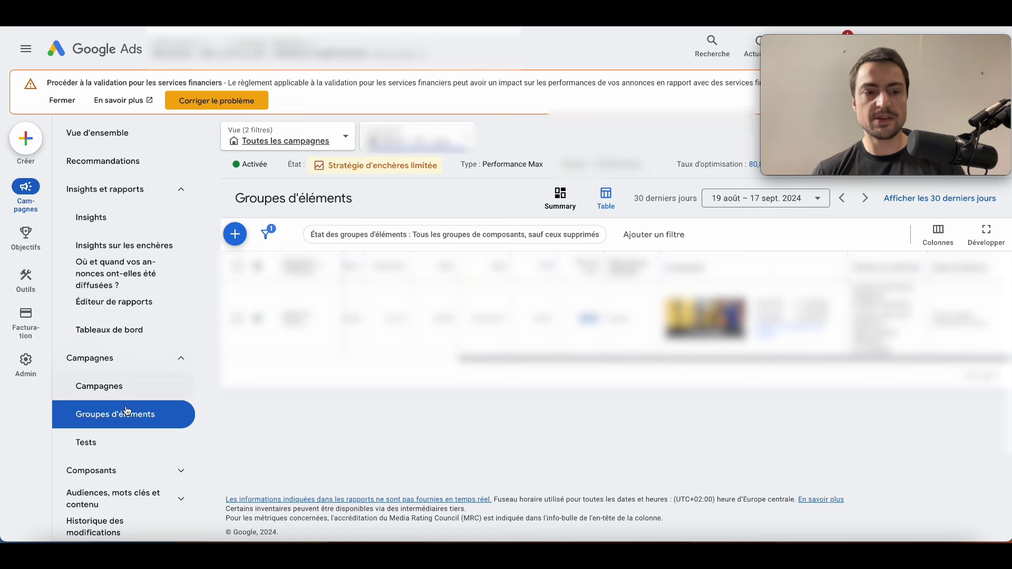
Step: Segment the Performance Max campaign's table by device
click(113, 387)
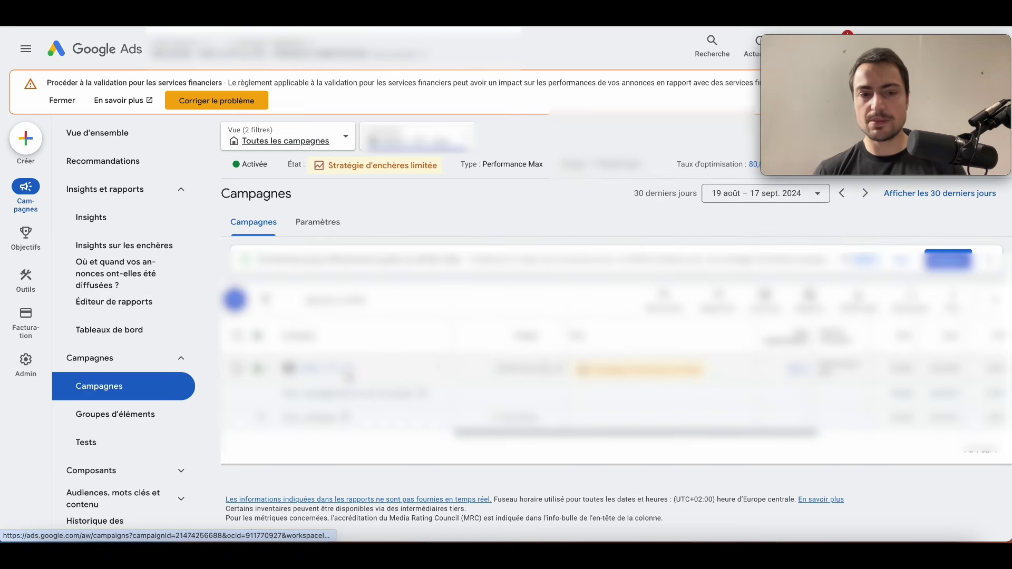
click(718, 299)
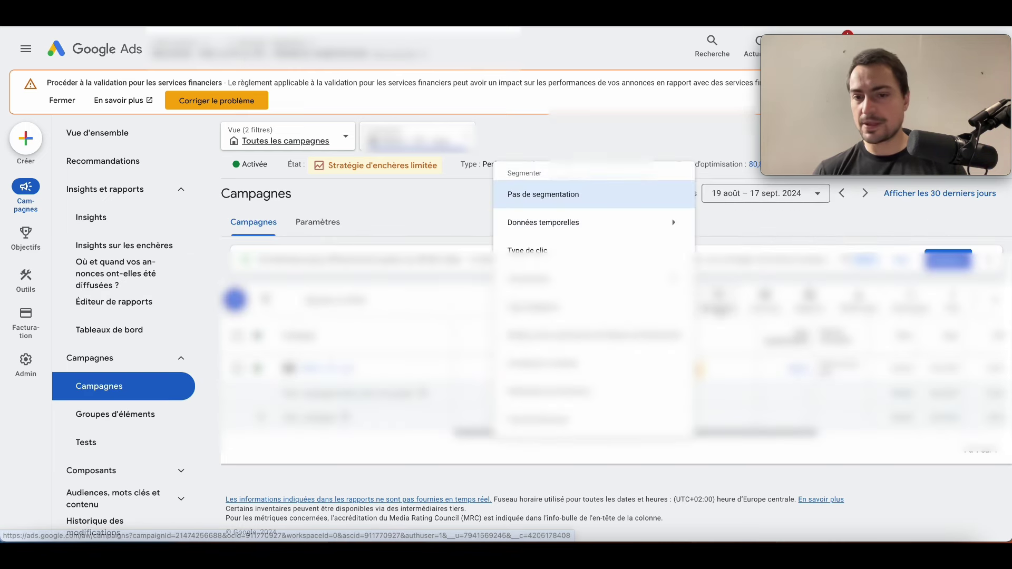
click(540, 315)
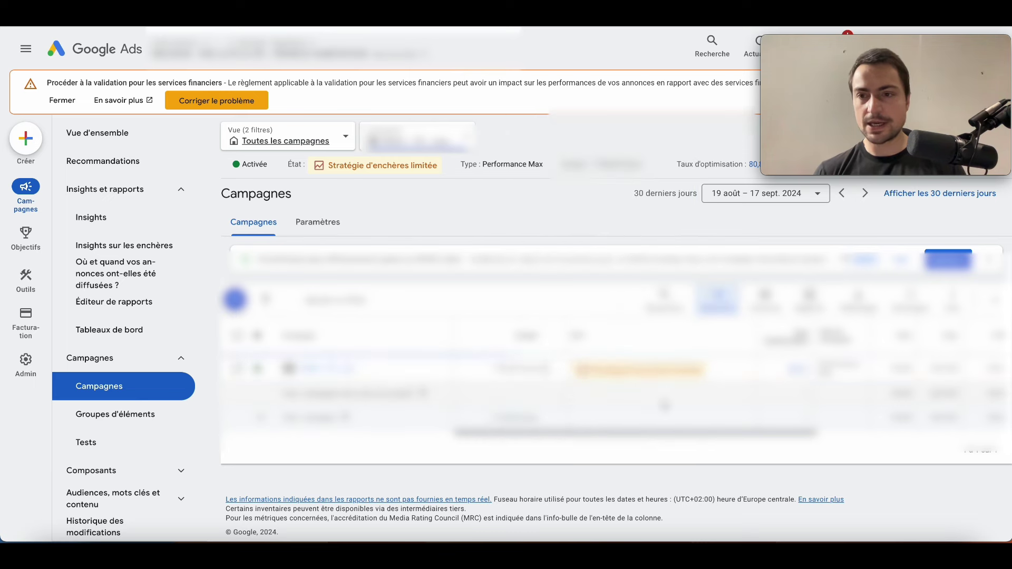
scroll(562, 412, down, 1)
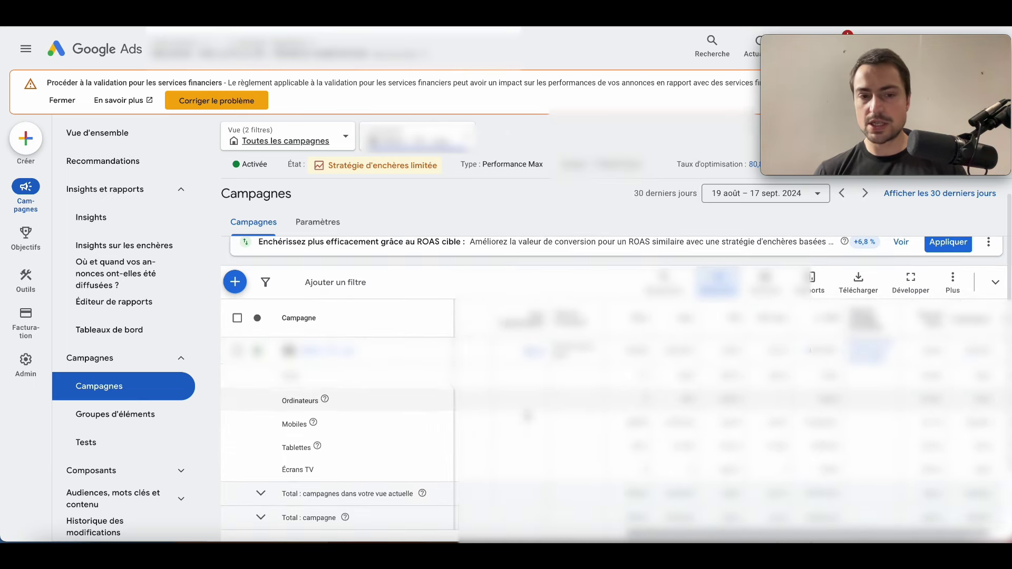
Step: Compare the campaign's cost (Coût) across the Ordinateurs, Mobiles and Tablettes device rows
double_click(802, 423)
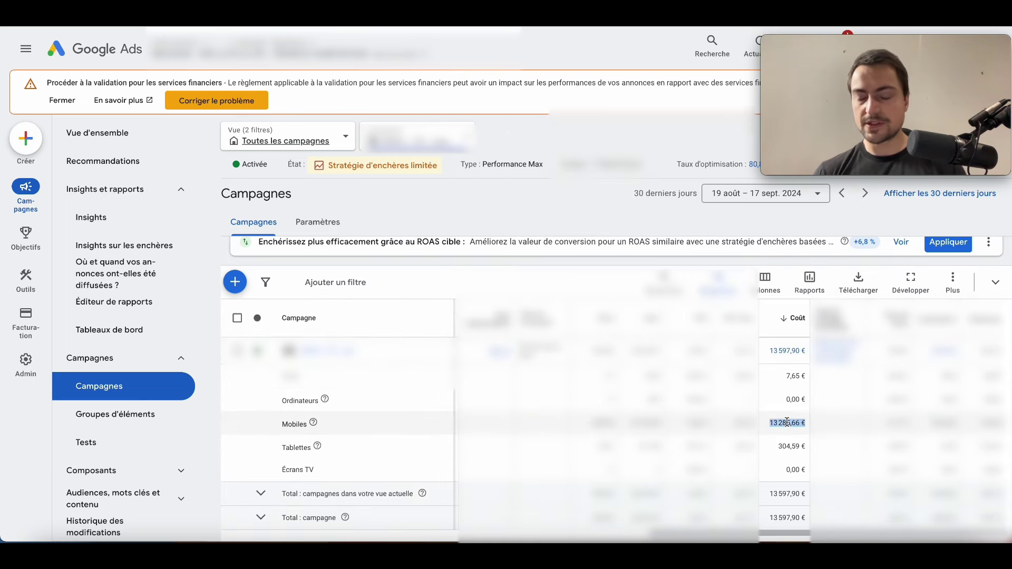
double_click(798, 447)
double_click(792, 400)
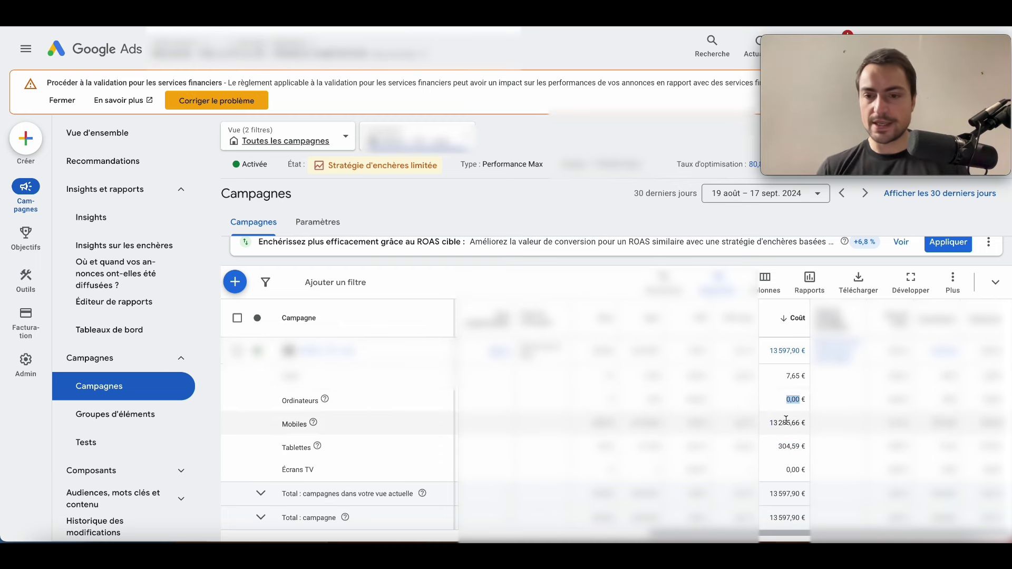
triple_click(786, 422)
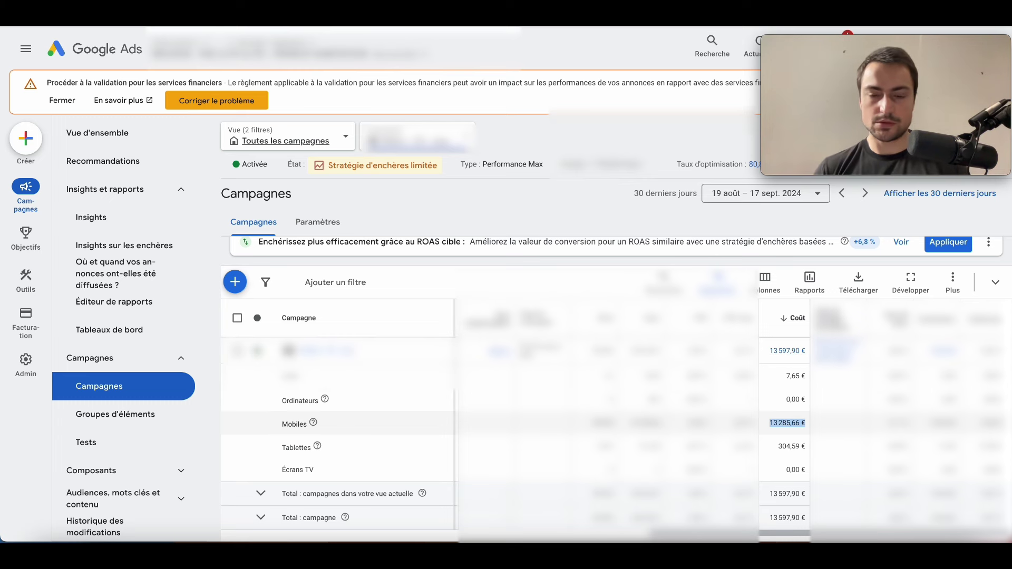
Step: Return to the asset groups and open the component details of the SMOOTH SIGNAL asset group
click(97, 133)
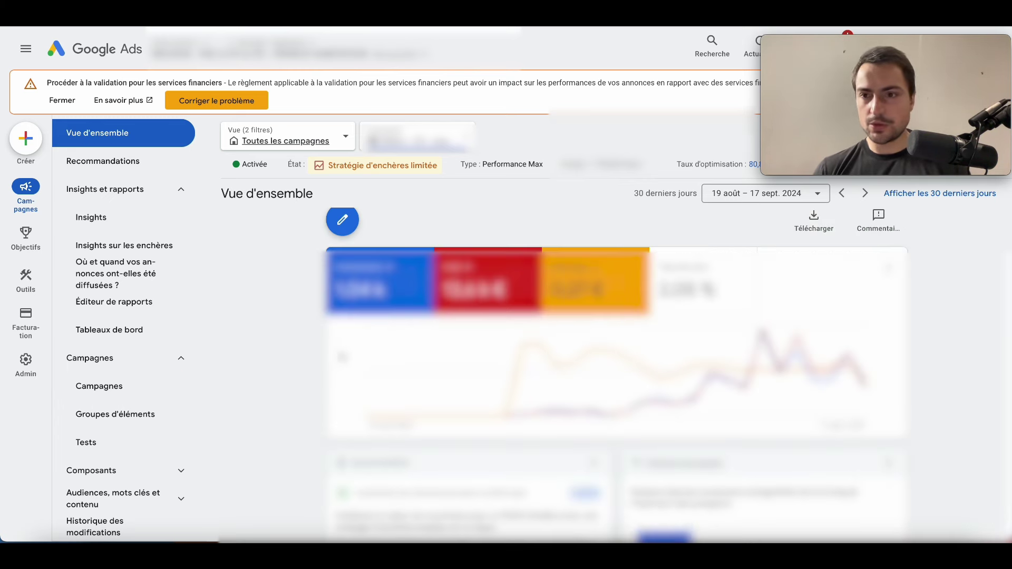
click(116, 415)
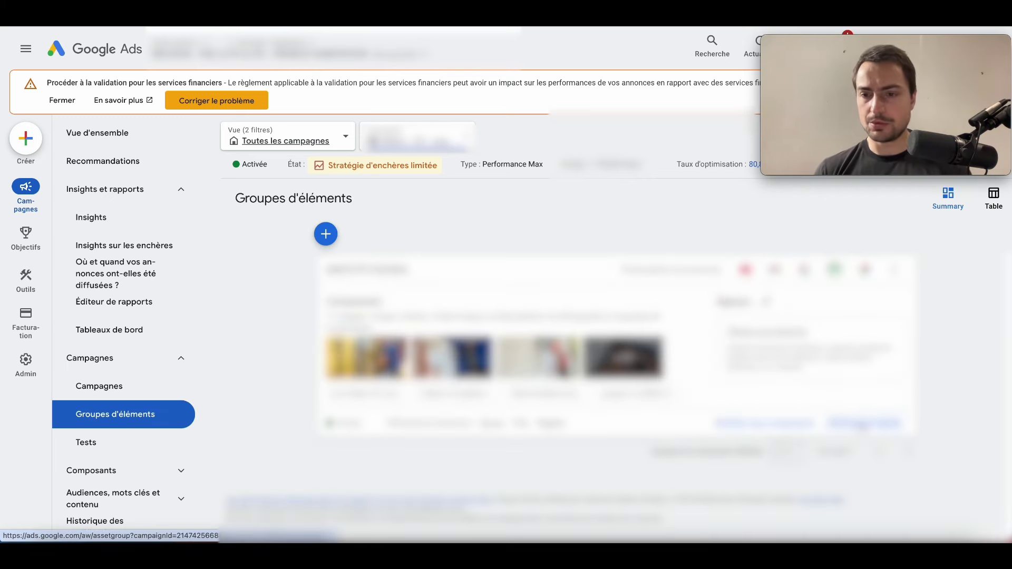
click(864, 425)
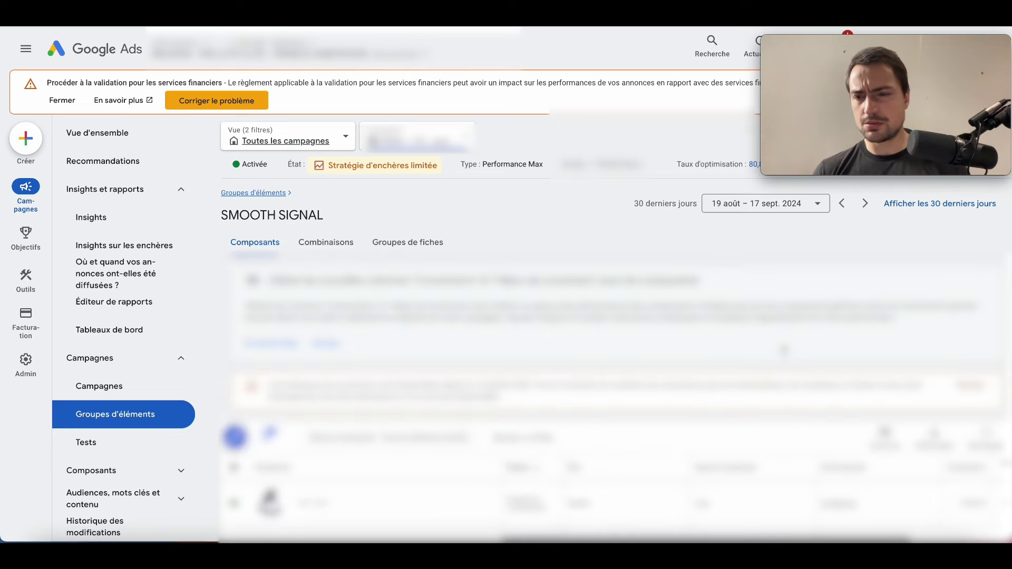
scroll(611, 359, down, 1)
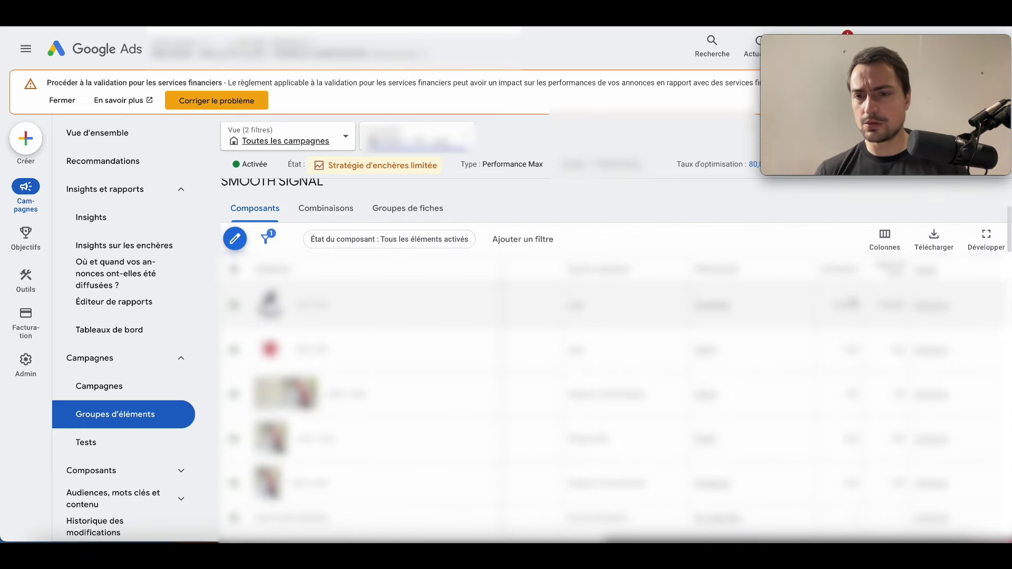
Step: Look through the Conversions and Attributs columns available for the components table and leave the column selection without applying changes
click(885, 218)
click(509, 203)
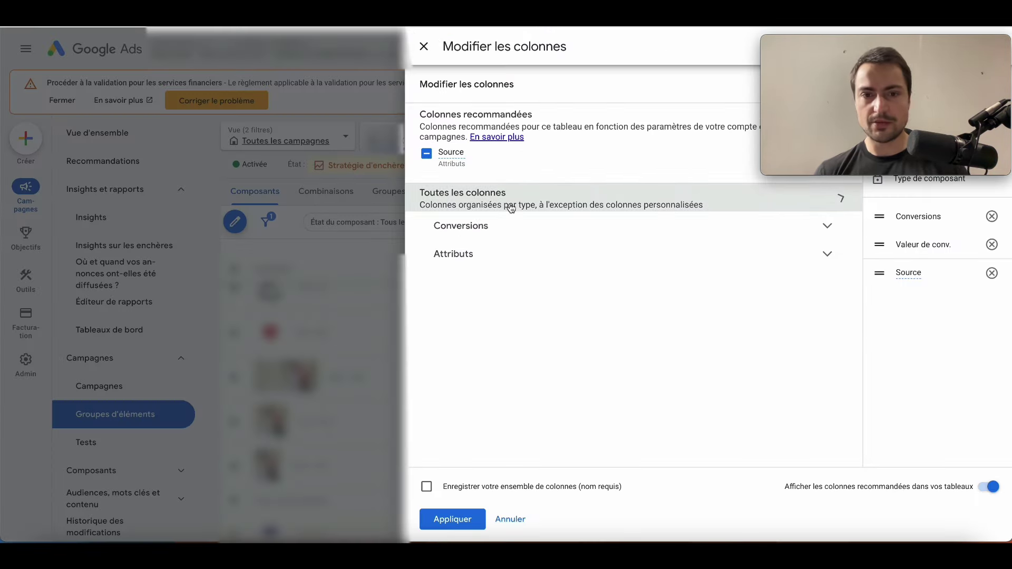
click(468, 222)
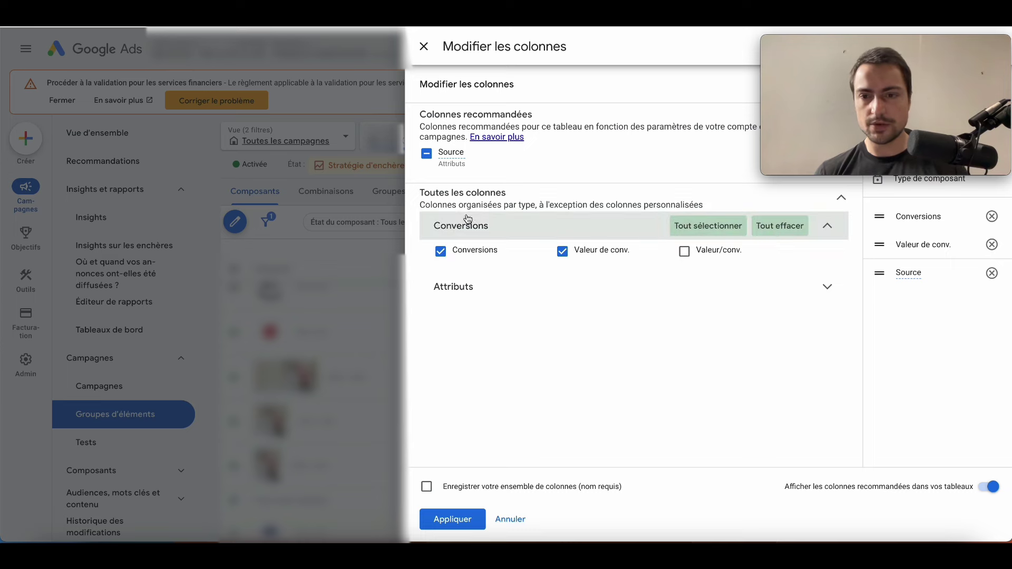
click(518, 288)
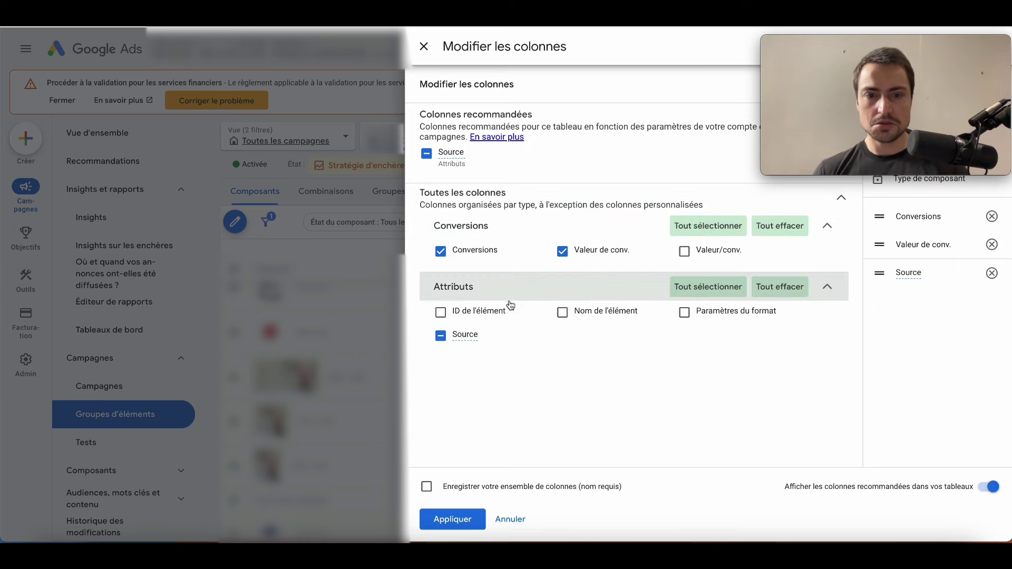
click(517, 520)
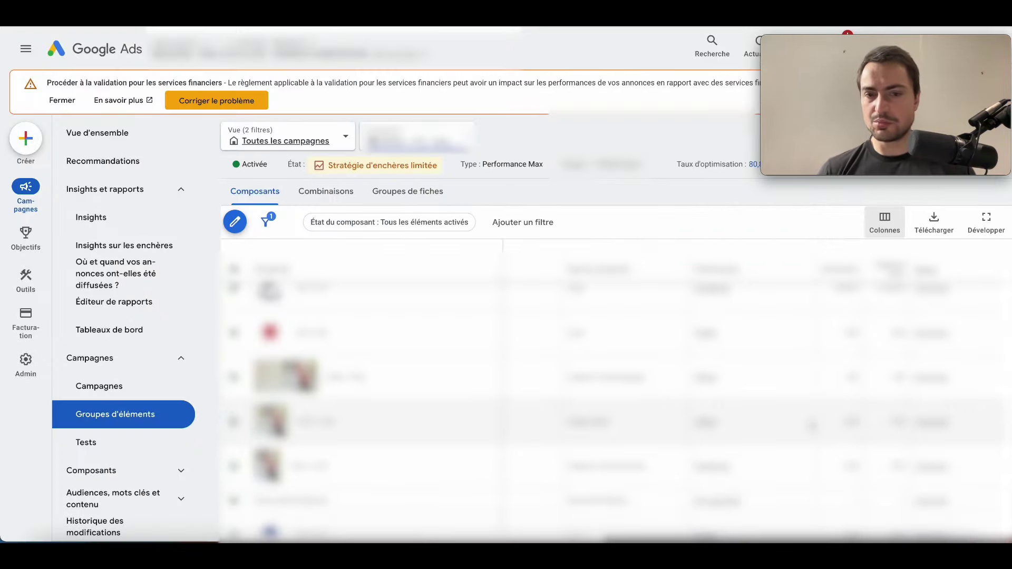
Step: Examine the performance rating, conversions and conversion value of the components in the SMOOTH SIGNAL asset group
scroll(716, 311, down, 3)
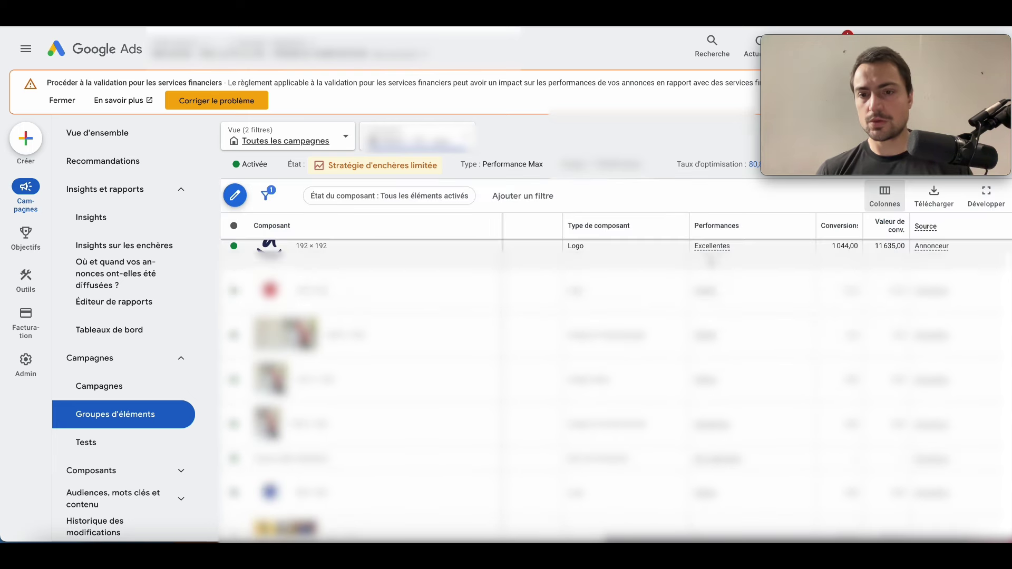
scroll(715, 311, up, 1)
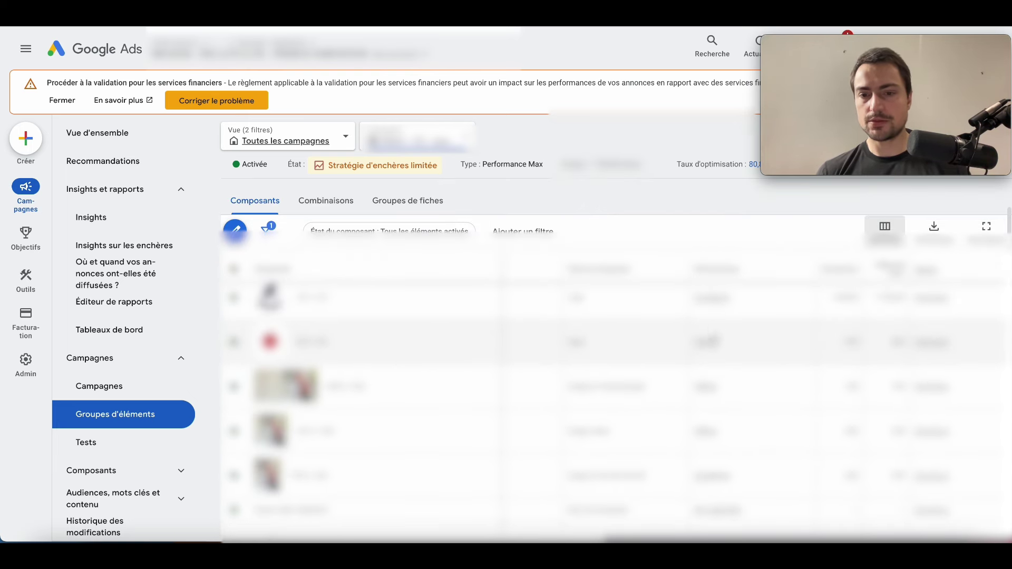
scroll(869, 316, down, 3)
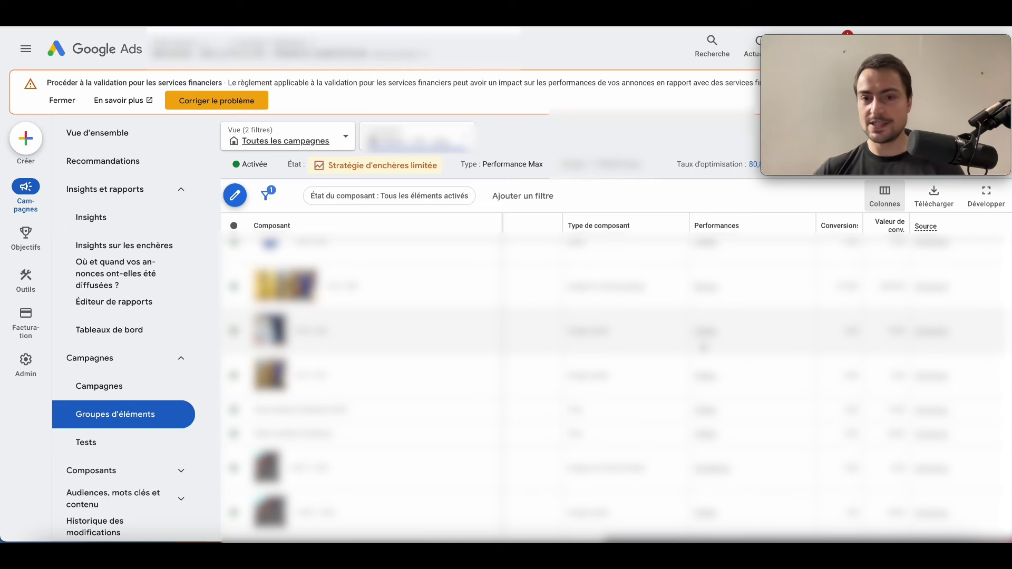
scroll(703, 347, down, 3)
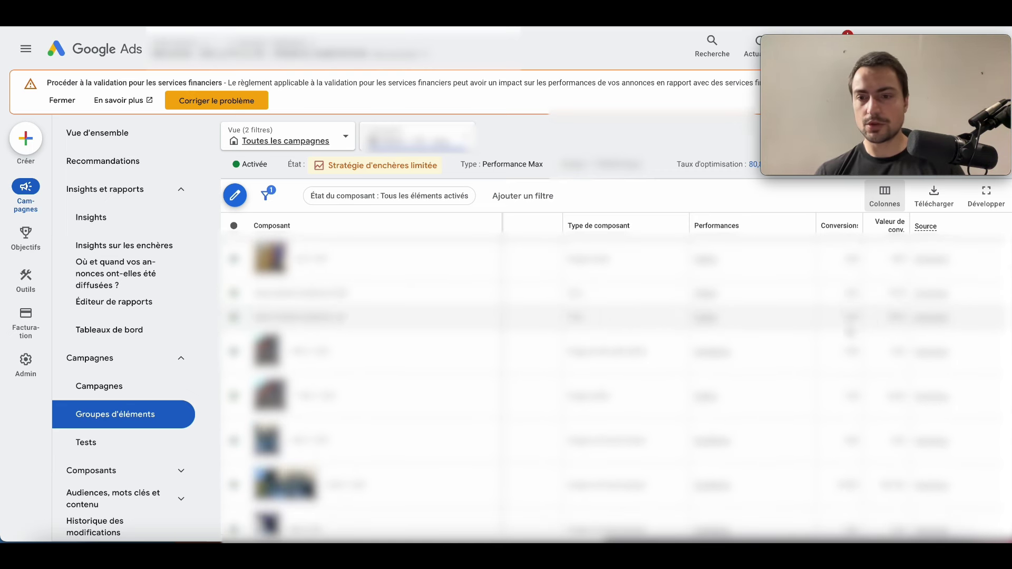
scroll(617, 389, down, 5)
scroll(850, 332, down, 5)
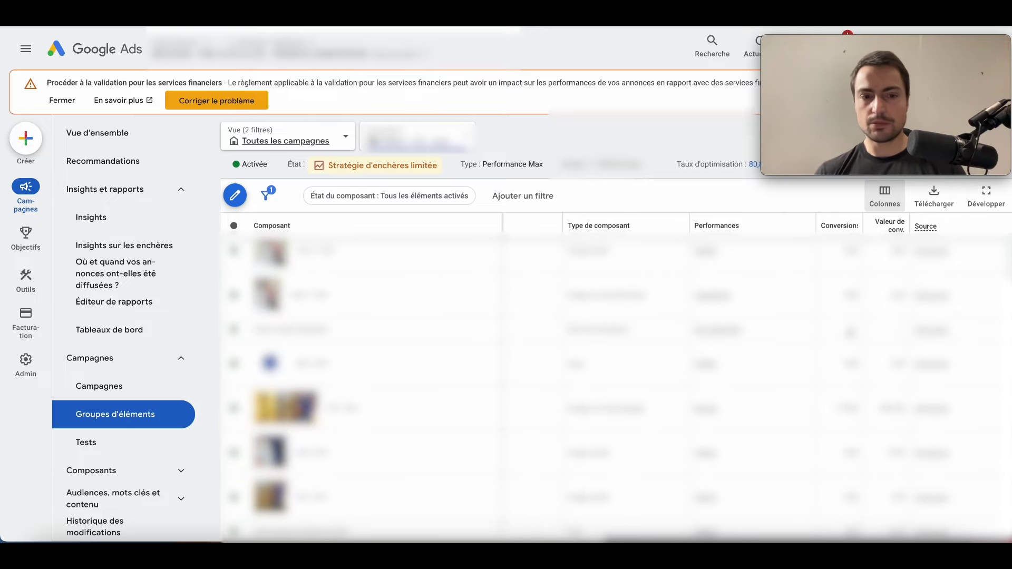
scroll(858, 384, down, 1)
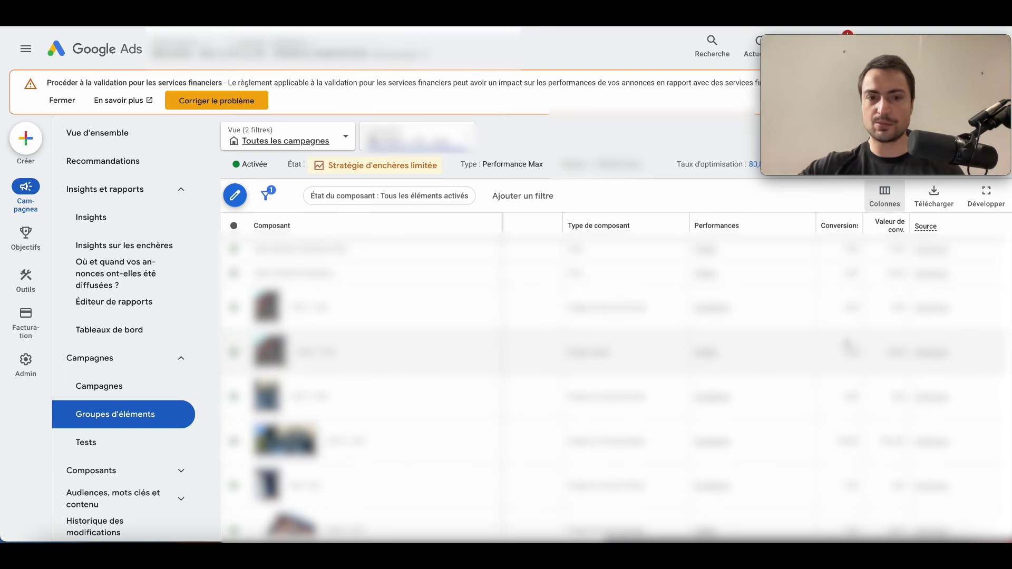
scroll(849, 348, down, 5)
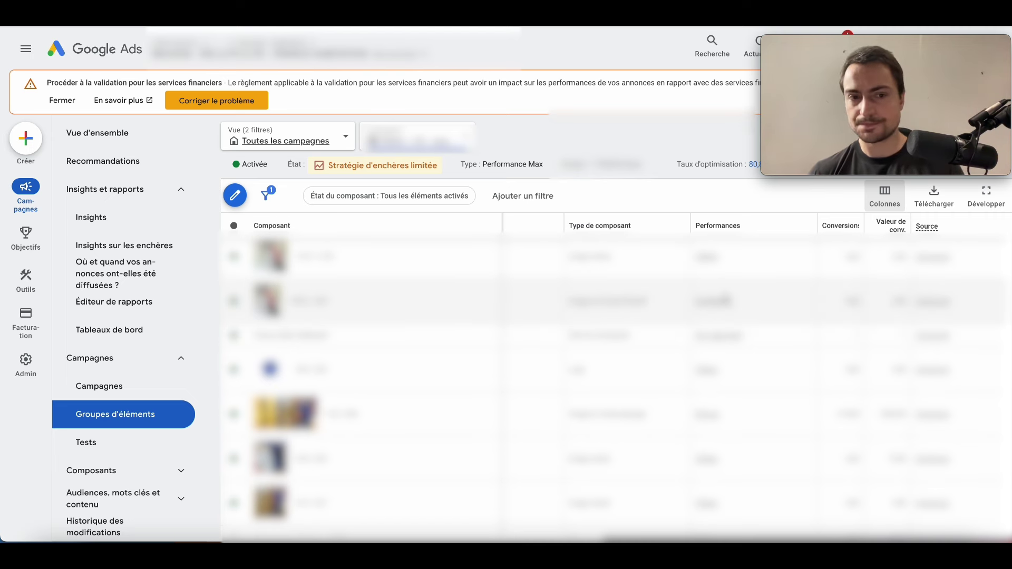
scroll(738, 306, up, 1)
scroll(771, 335, up, 2)
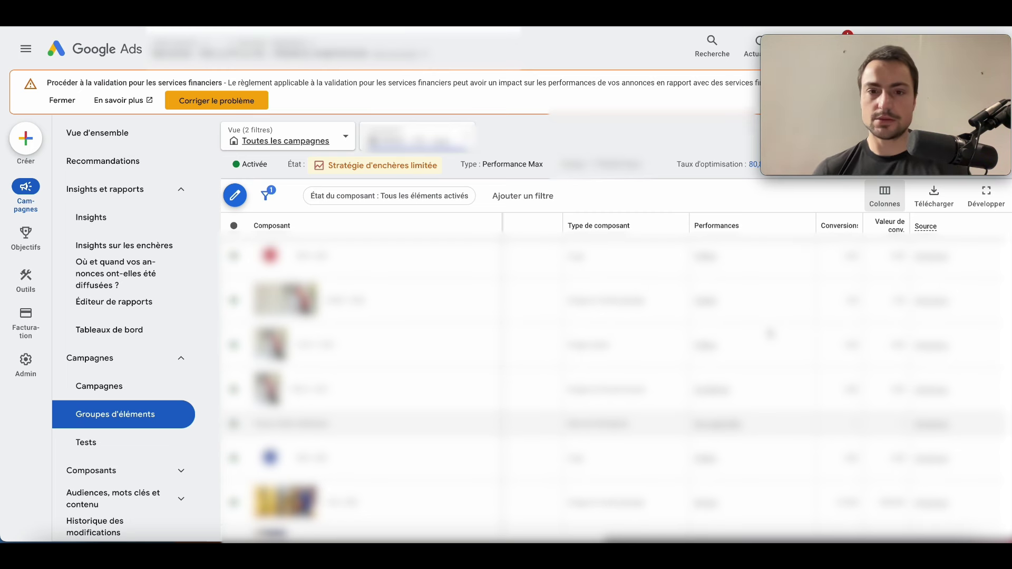
scroll(770, 334, down, 1)
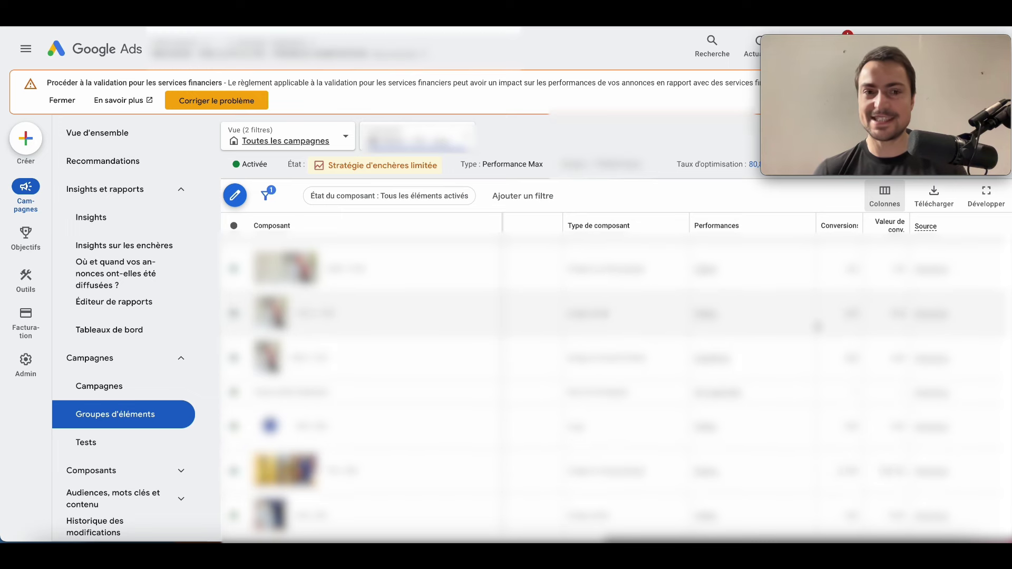
click(818, 326)
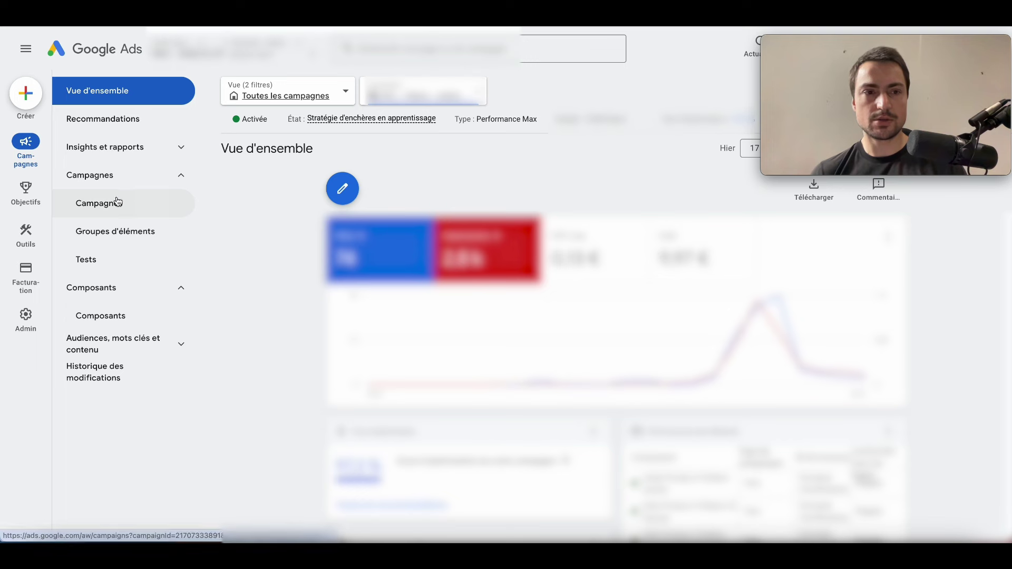
Step: Switch to the ad groups of the Display campaign and apply the custom date range 12 – 18
click(113, 202)
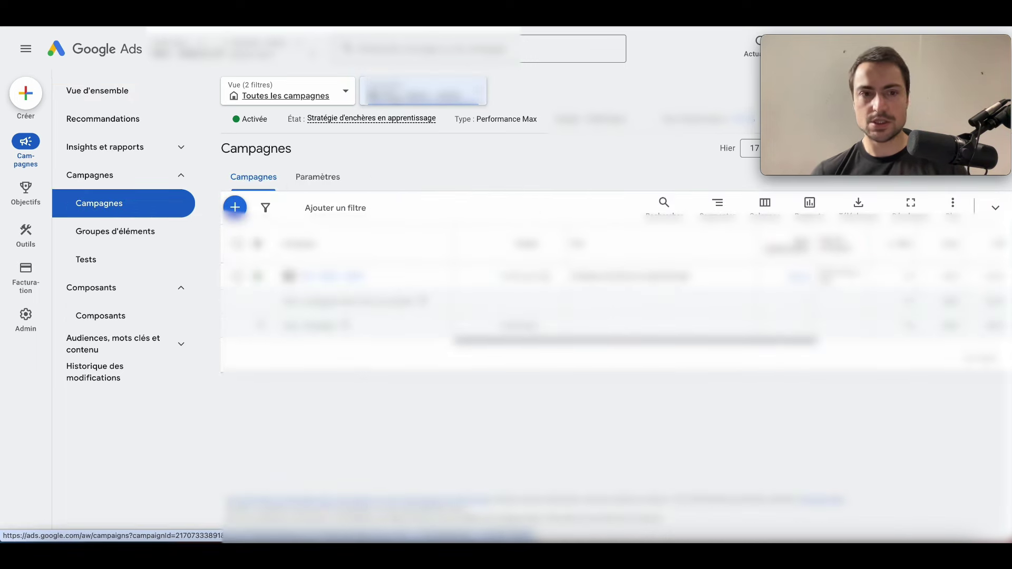
click(363, 95)
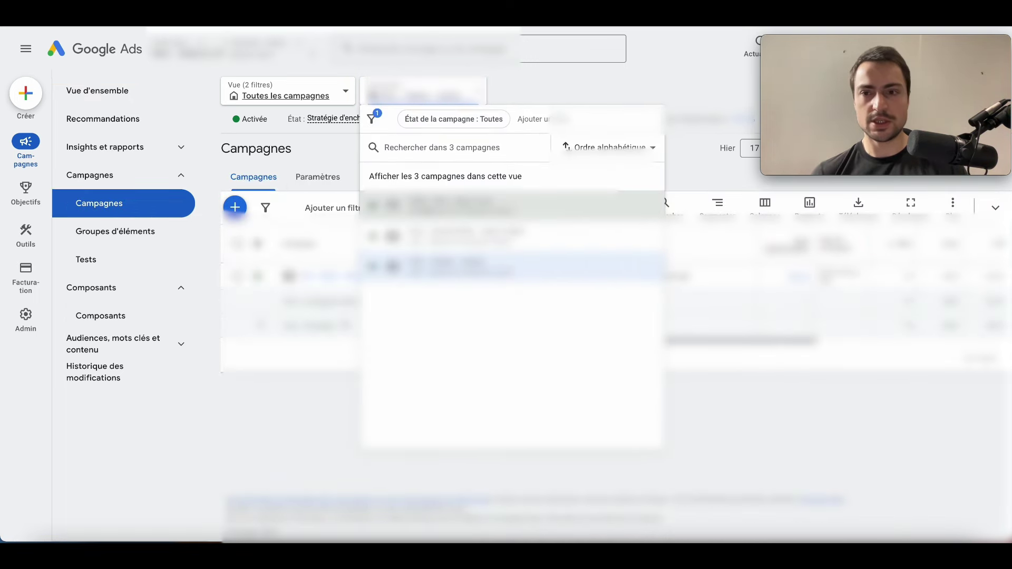
click(424, 223)
click(791, 151)
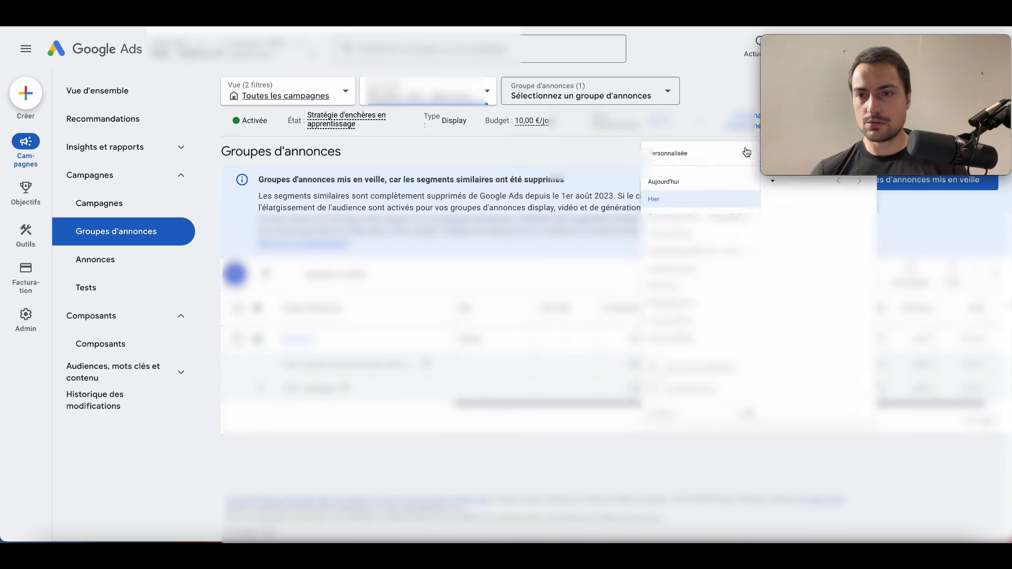
click(794, 448)
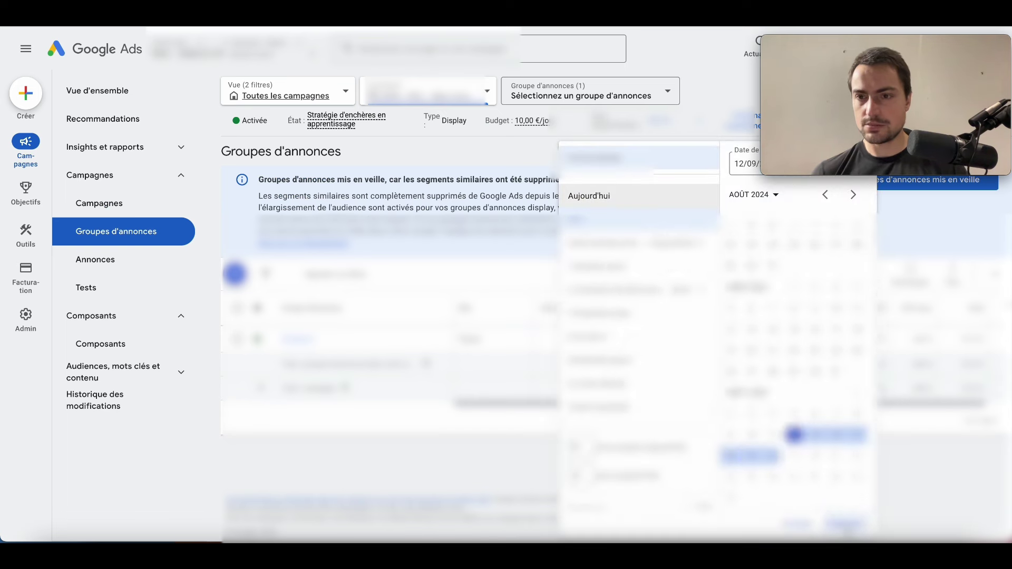
click(701, 510)
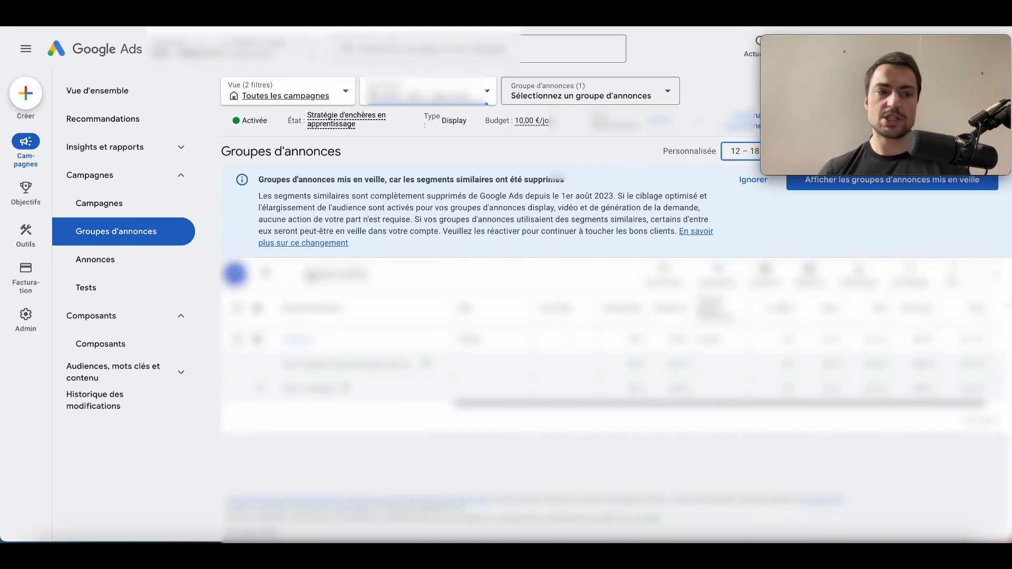
Step: Open the Conformité du contenu settings and review the inventory types, excluded sensitive content, excluded types and labels, and excluded content themes
mouse_move(18, 325)
mouse_move(26, 234)
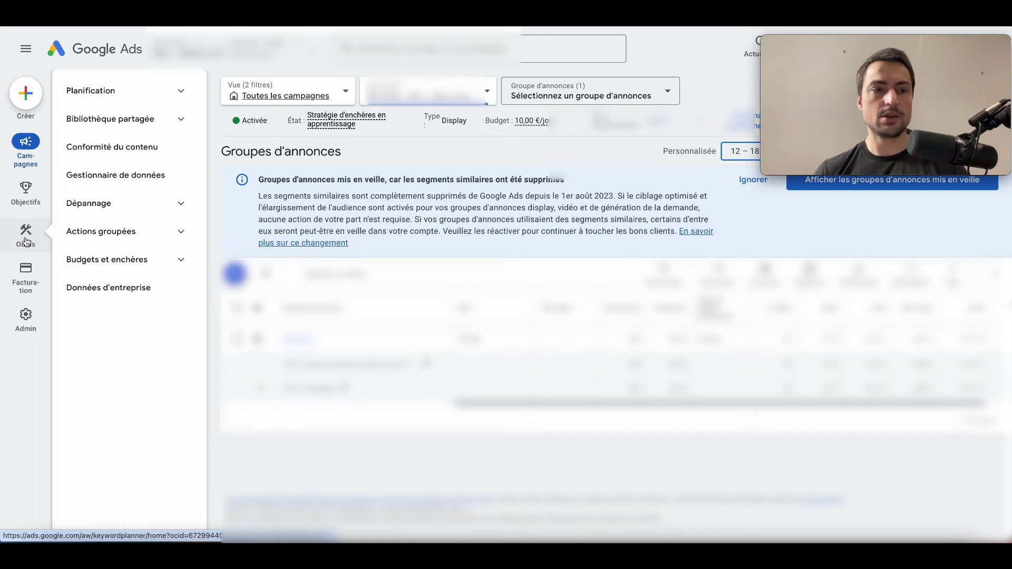
click(108, 152)
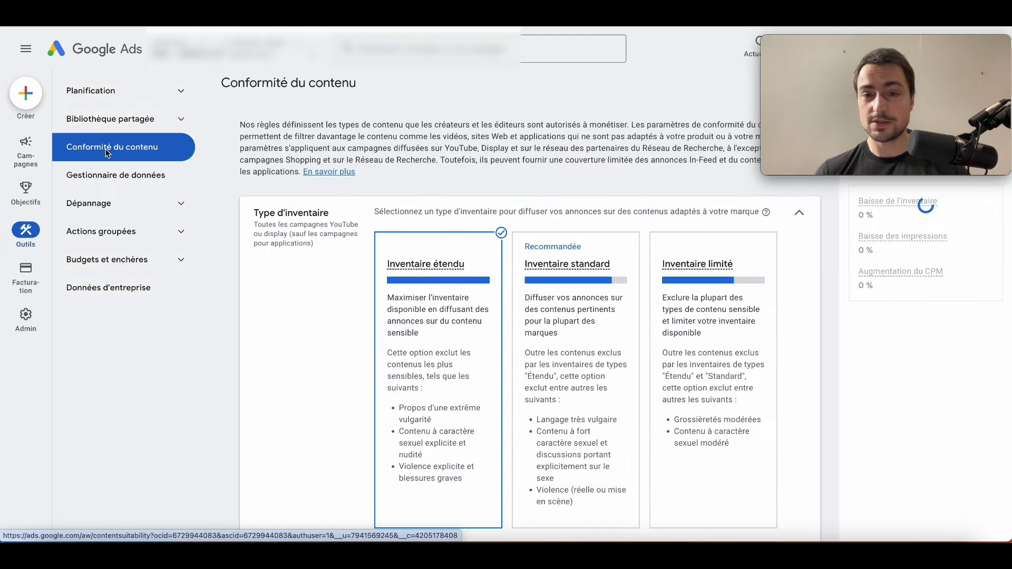
scroll(436, 255, down, 6)
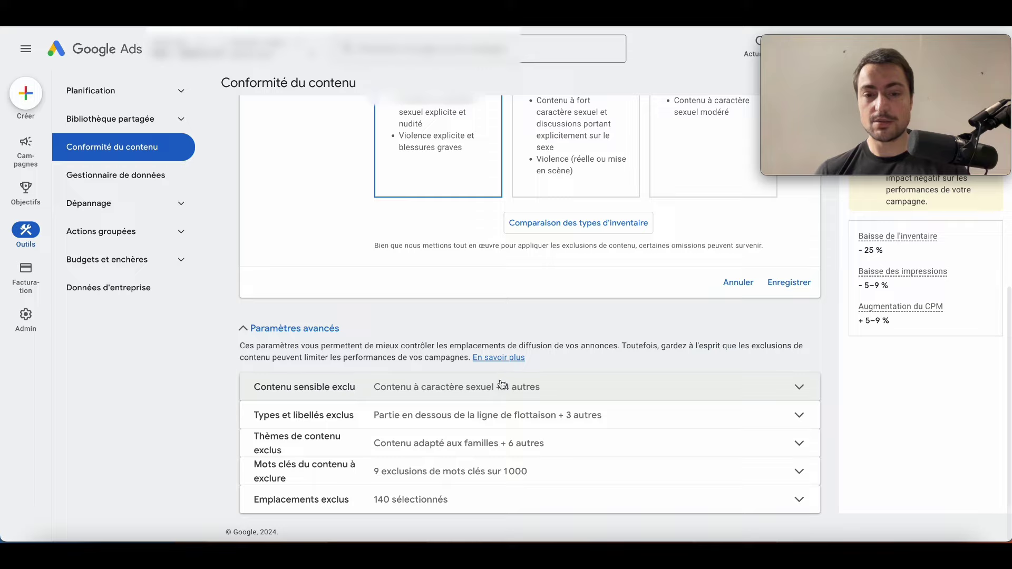
click(502, 384)
click(429, 414)
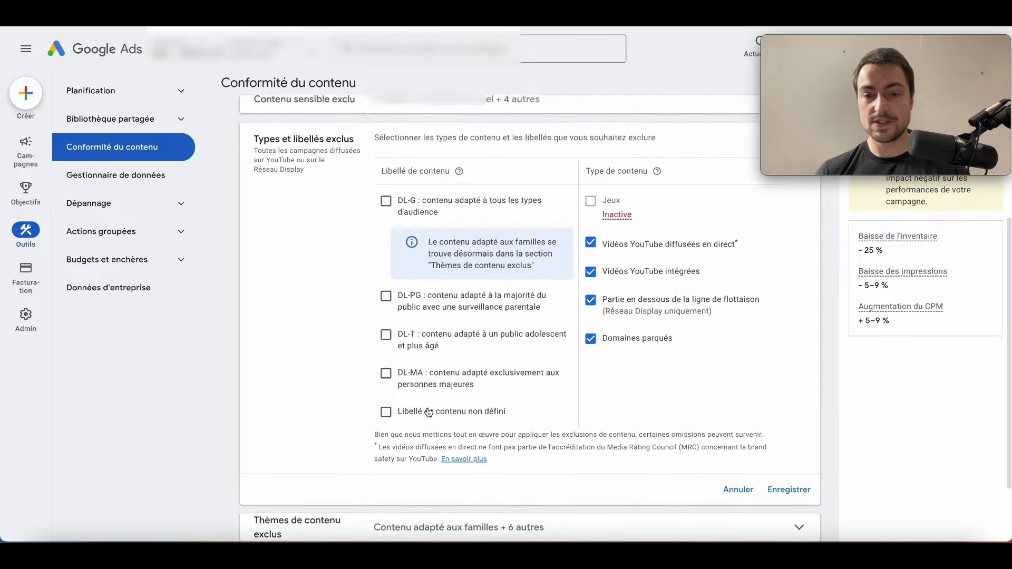
scroll(428, 413, down, 2)
click(482, 444)
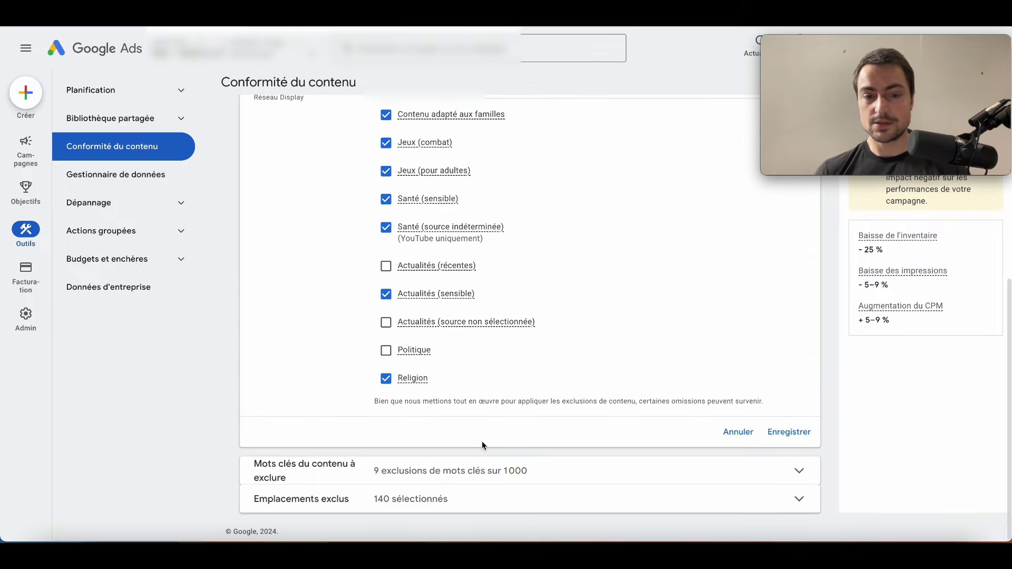
Step: Review the excluded content keywords and the excluded placements in the advanced content suitability settings
click(441, 469)
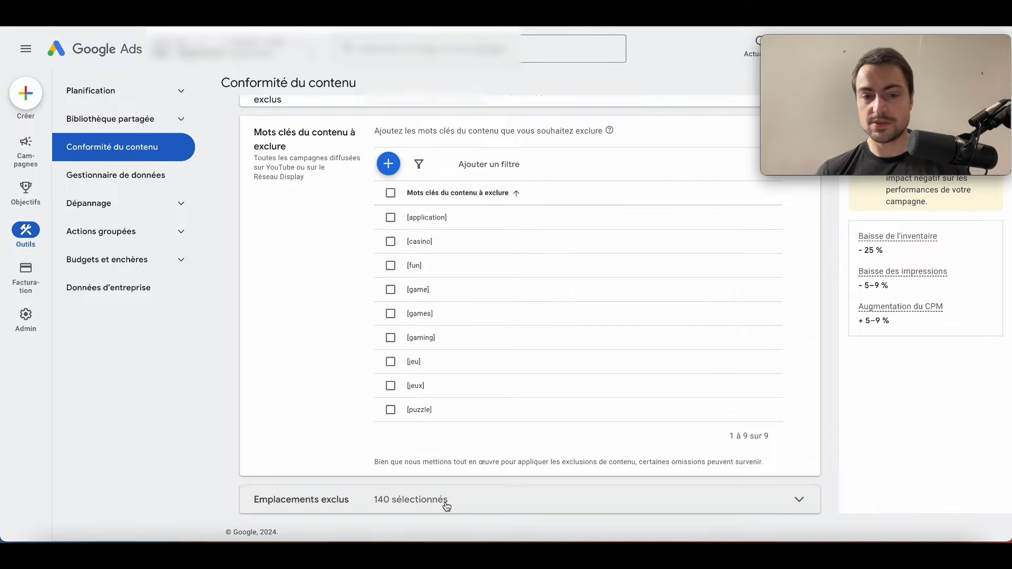
click(446, 506)
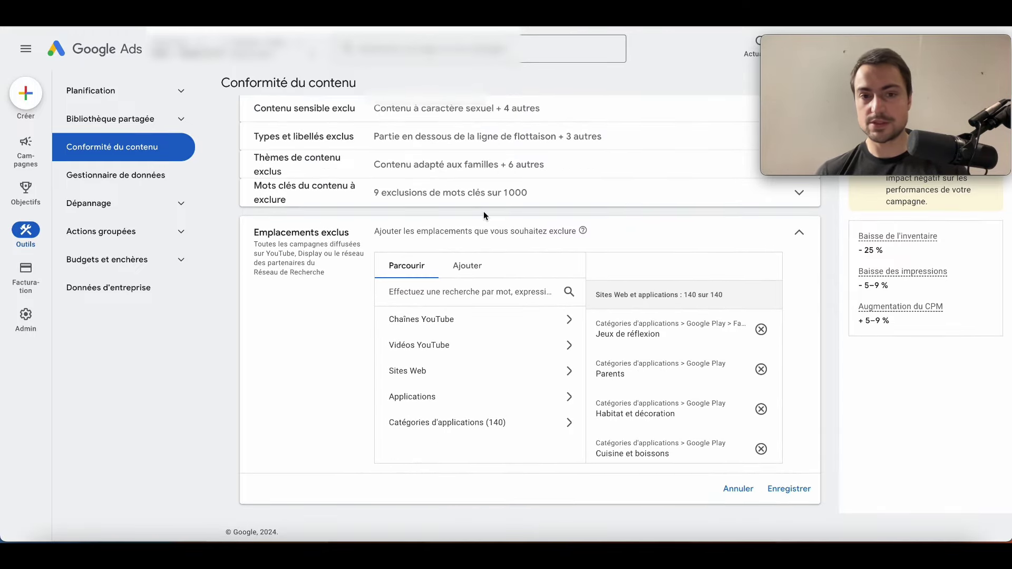
scroll(483, 211, up, 4)
Step: Return to the Display campaign, view the ads of Ad group 1, and go back to its ad groups list
mouse_move(37, 189)
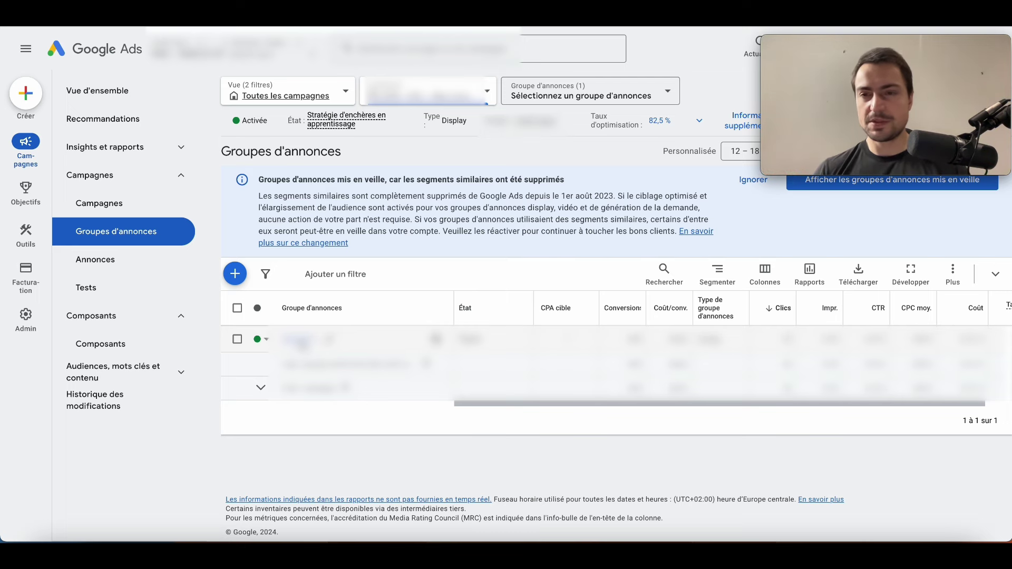
click(300, 339)
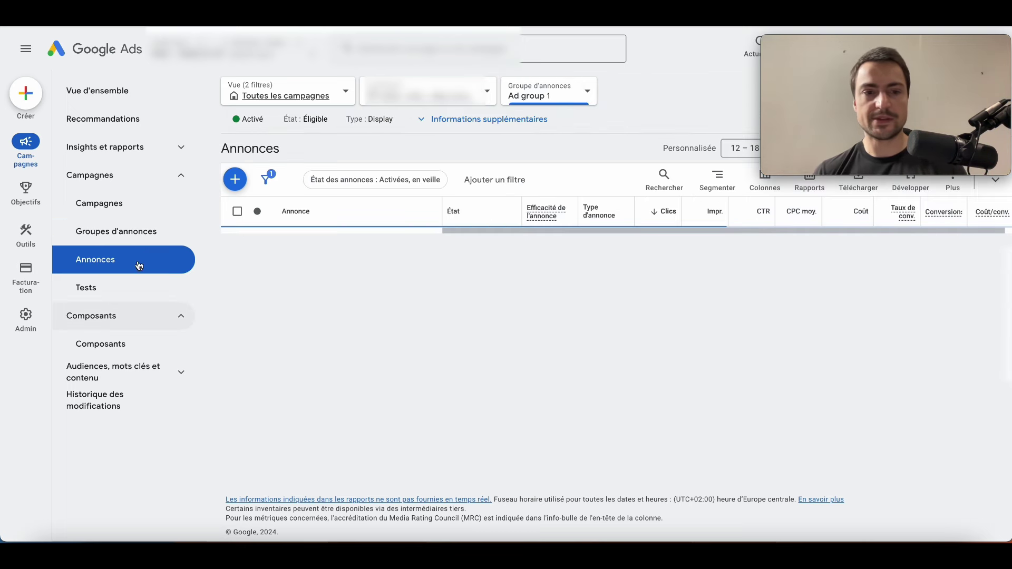
mouse_move(26, 190)
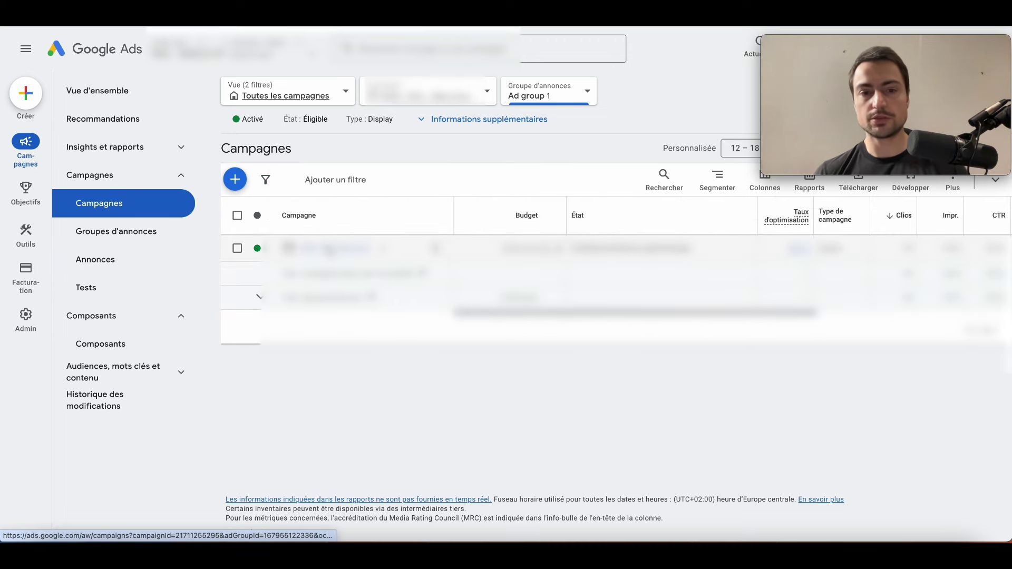
click(116, 231)
Step: Open the report on where the ads were shown and examine the placement sites with their clicks, CTR and cost
click(111, 373)
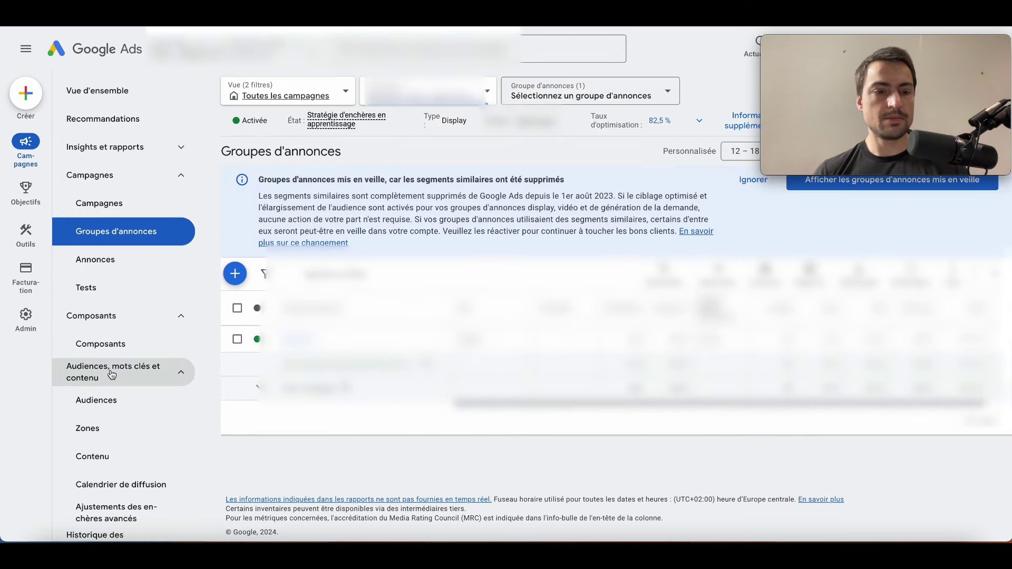
click(97, 154)
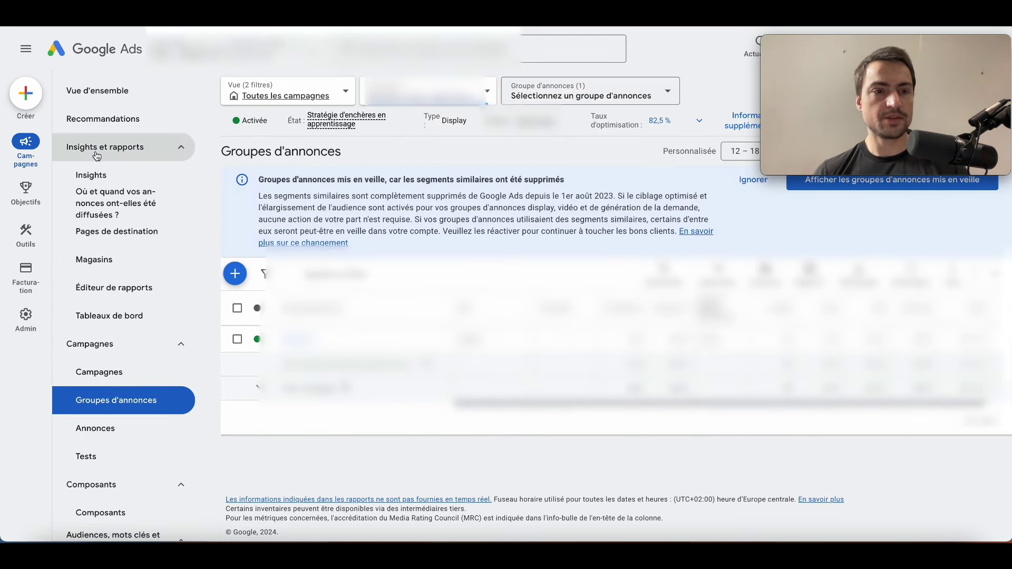
click(100, 203)
click(451, 181)
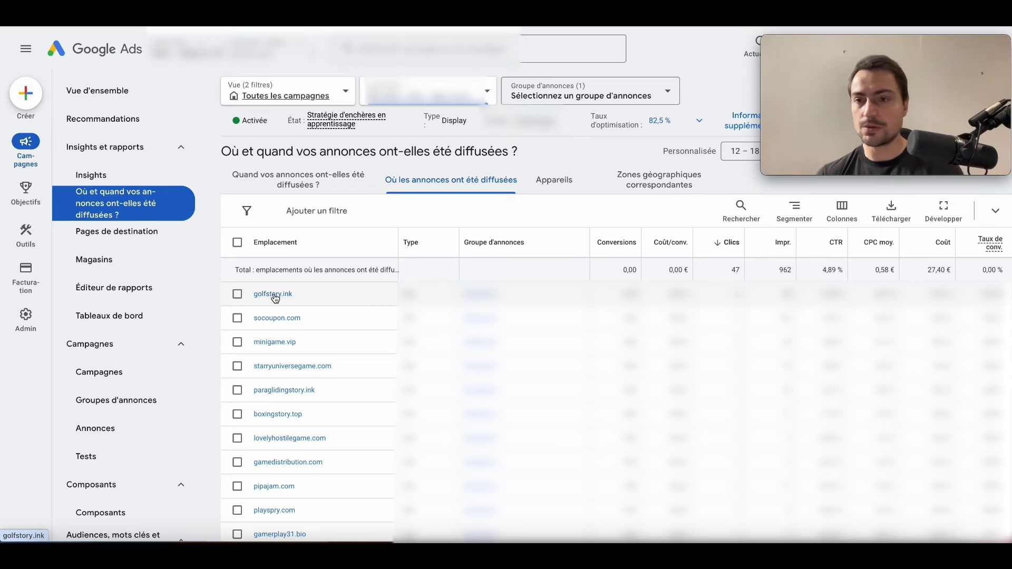
scroll(293, 422, down, 1)
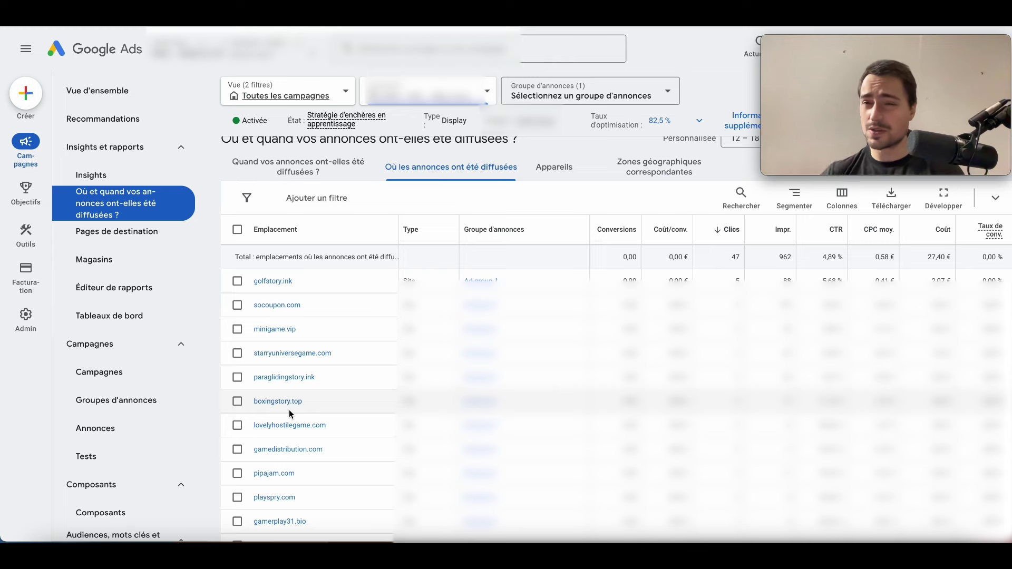
scroll(289, 410, up, 1)
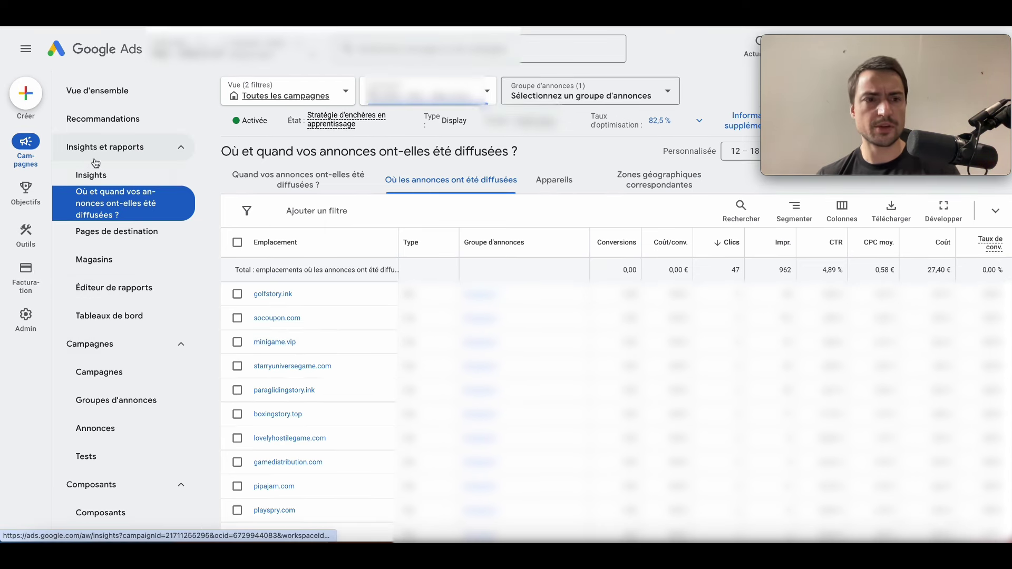
Step: Return to the campaign's ad groups and open its Contenu targeting page
click(102, 374)
click(113, 400)
scroll(101, 379, down, 2)
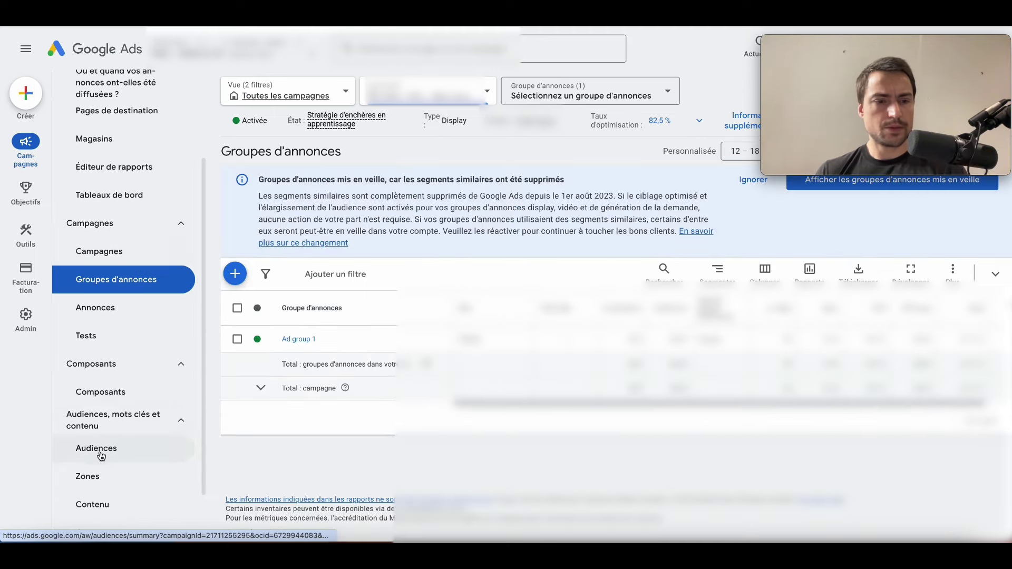
click(87, 504)
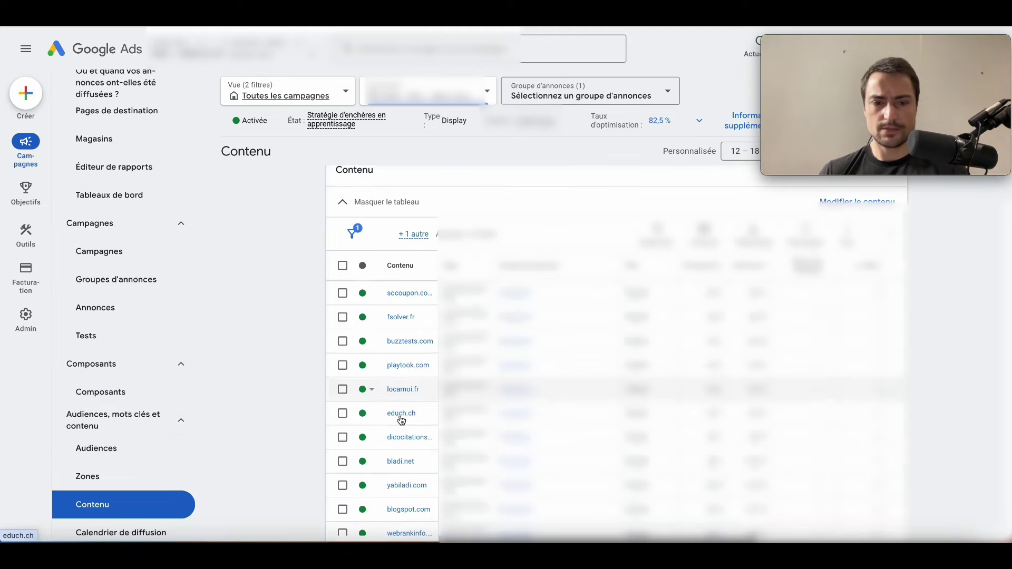
Step: Look through the targeted website placements, the totals rows and the Exclusions table on the Contenu page
scroll(401, 419, down, 20)
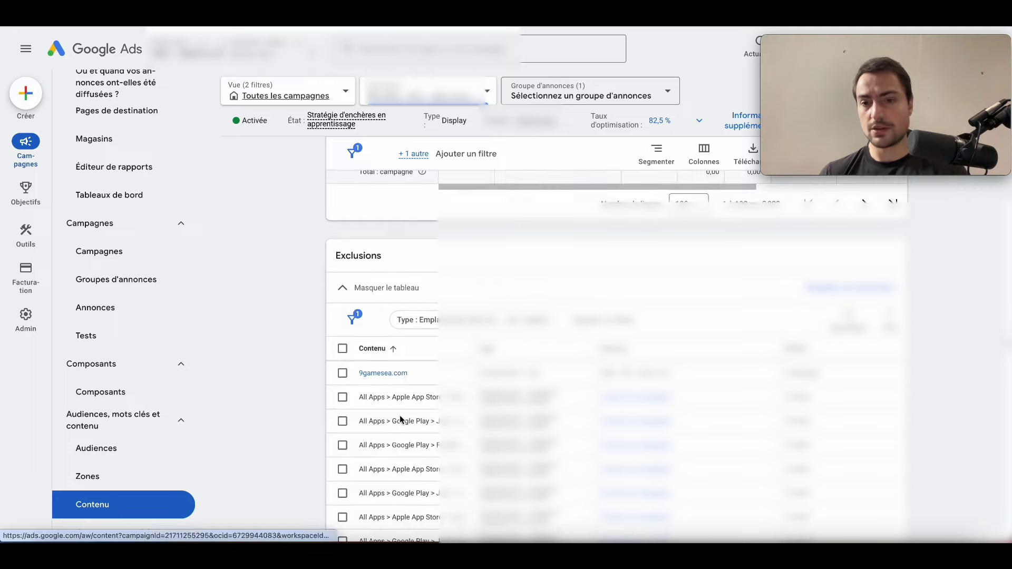
scroll(400, 420, down, 3)
scroll(400, 419, up, 10)
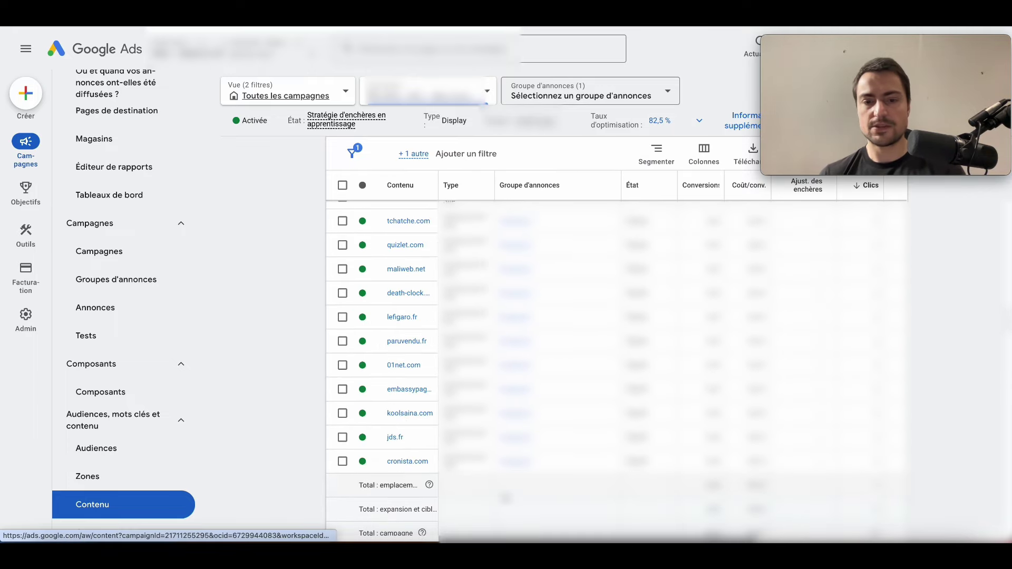
scroll(399, 419, down, 2)
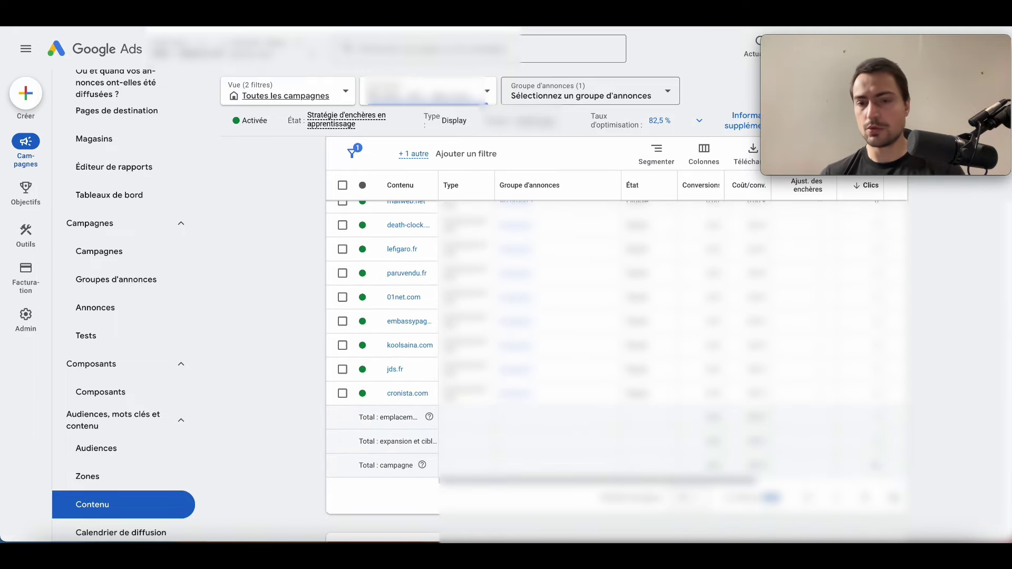
scroll(311, 259, up, 2)
scroll(311, 259, up, 1)
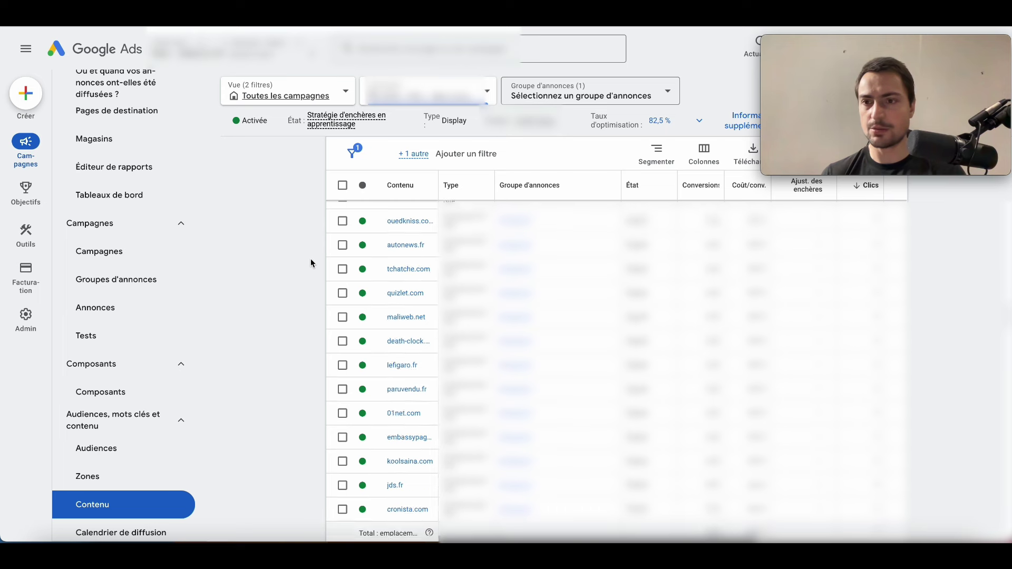
scroll(311, 258, down, 3)
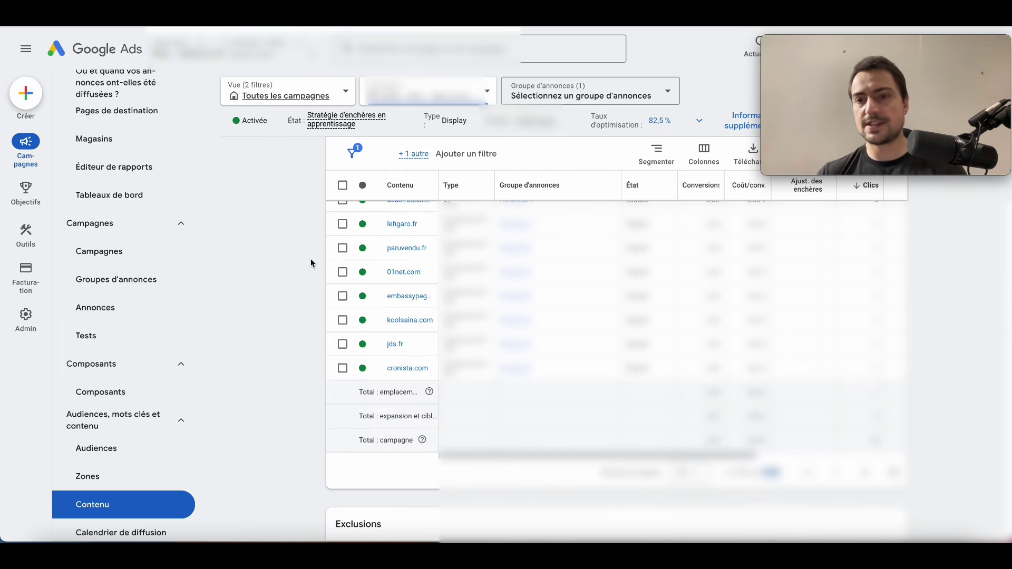
scroll(312, 236, up, 1)
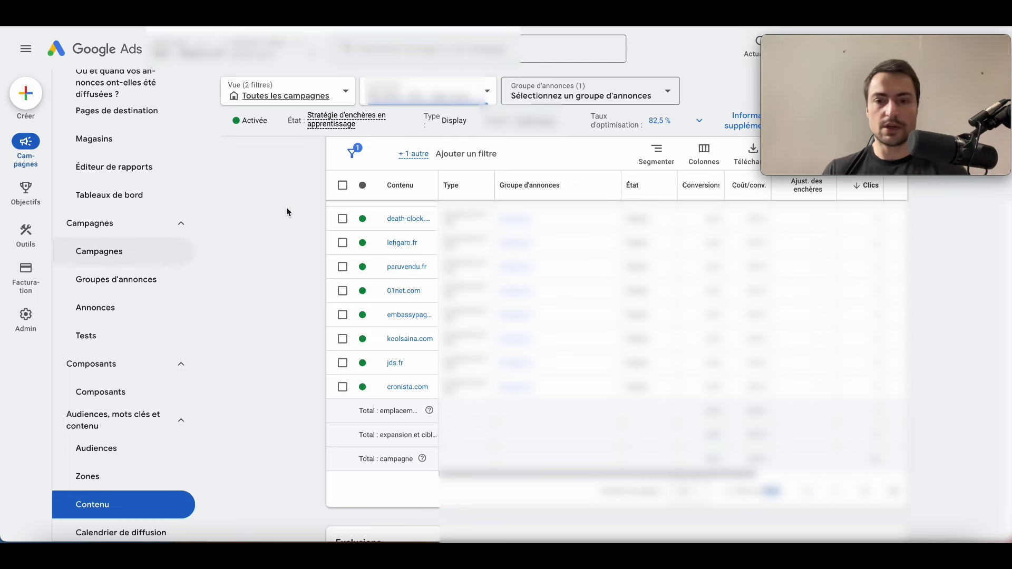
scroll(623, 435, up, 5)
scroll(623, 435, up, 5)
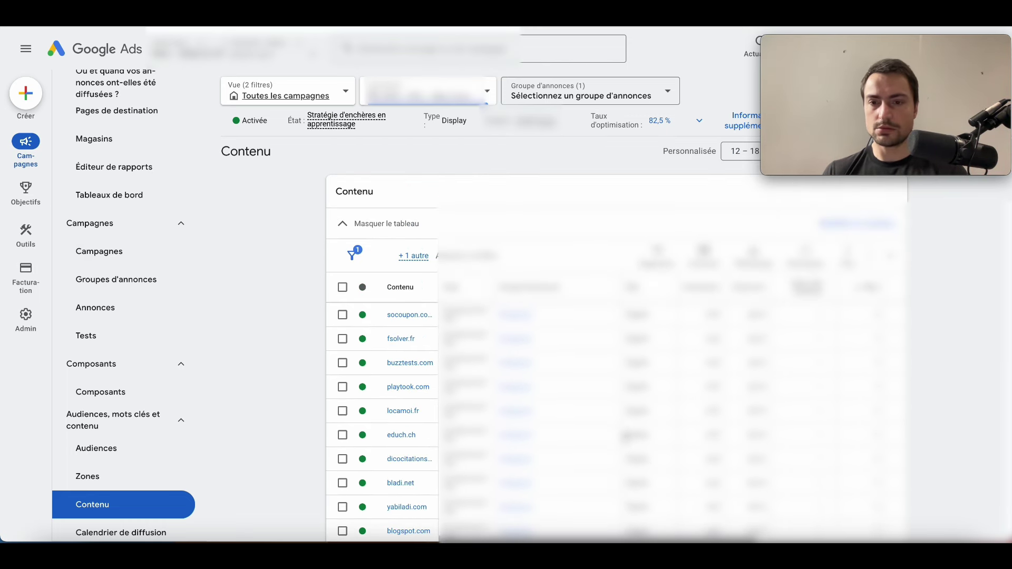
Step: Set the Contenu report's date range to Aujourd'hui and examine the clicks, impressions, CTR and cost of the targeted sites
click(714, 153)
click(694, 196)
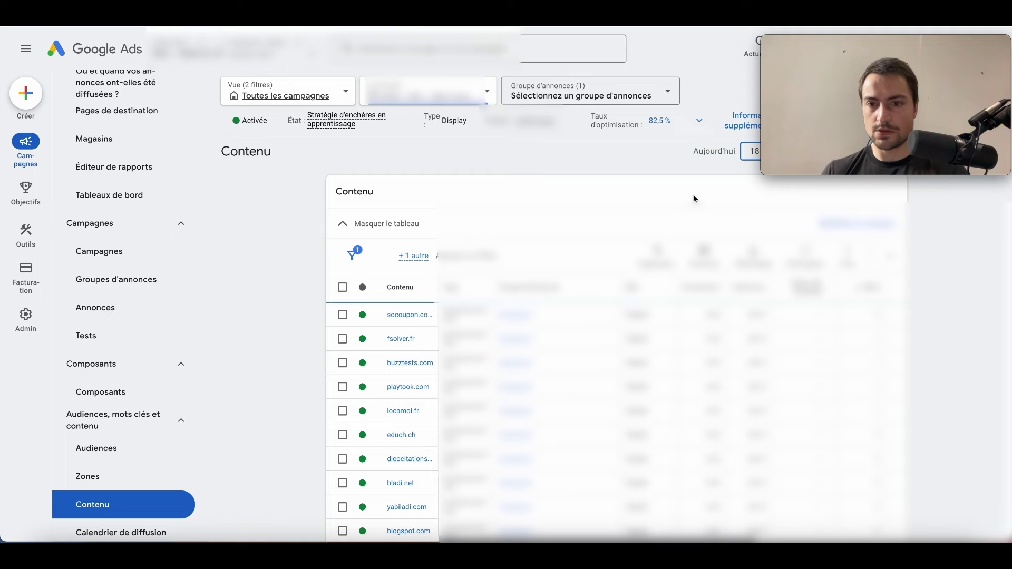
scroll(633, 317, down, 10)
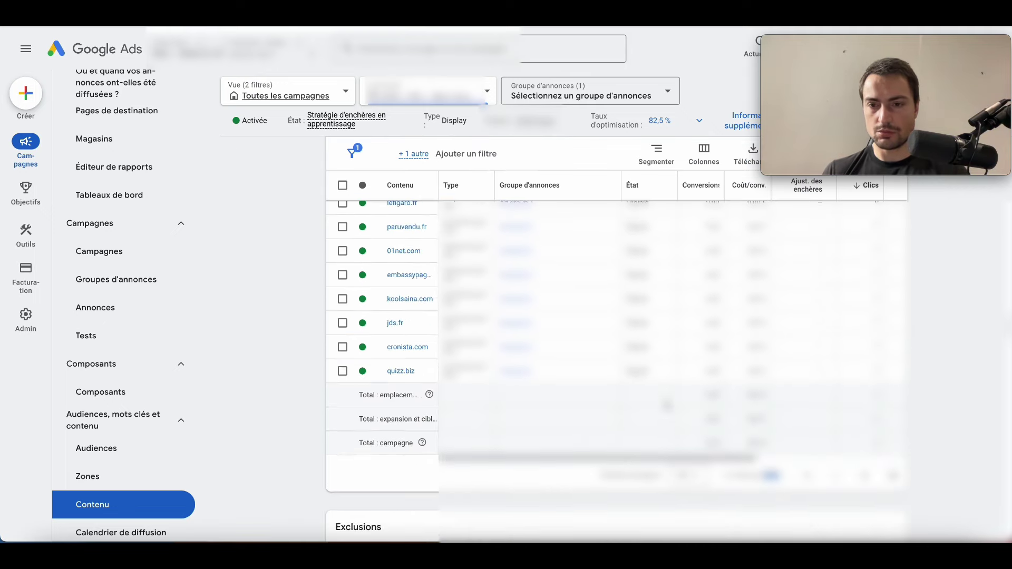
scroll(665, 405, down, 8)
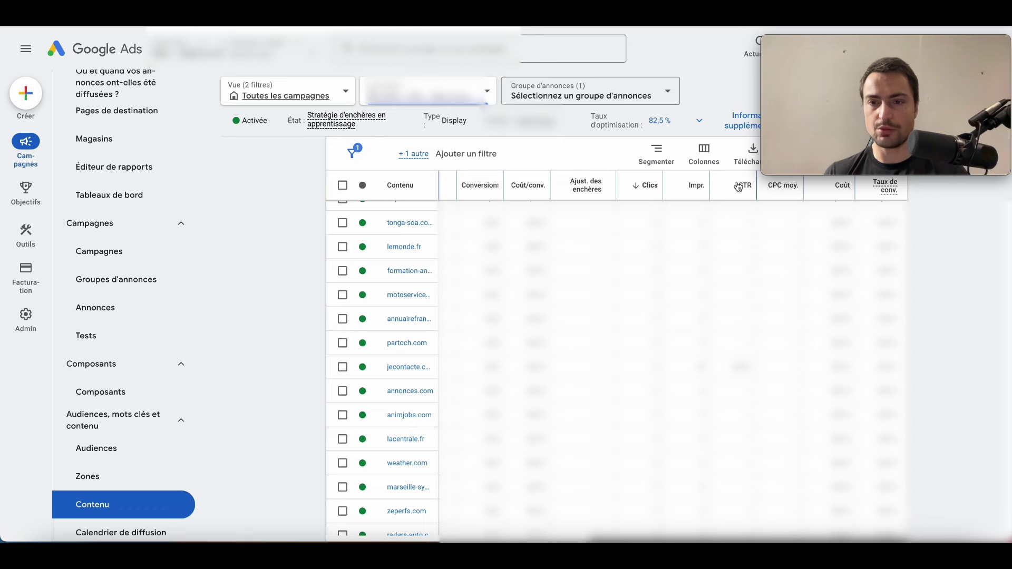
scroll(633, 342, up, 15)
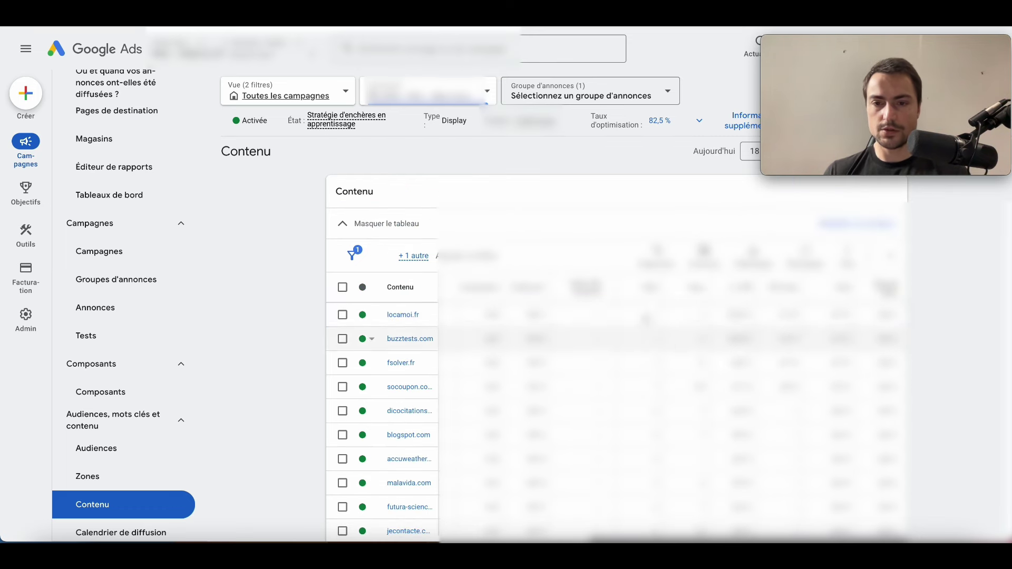
scroll(667, 373, left, 3)
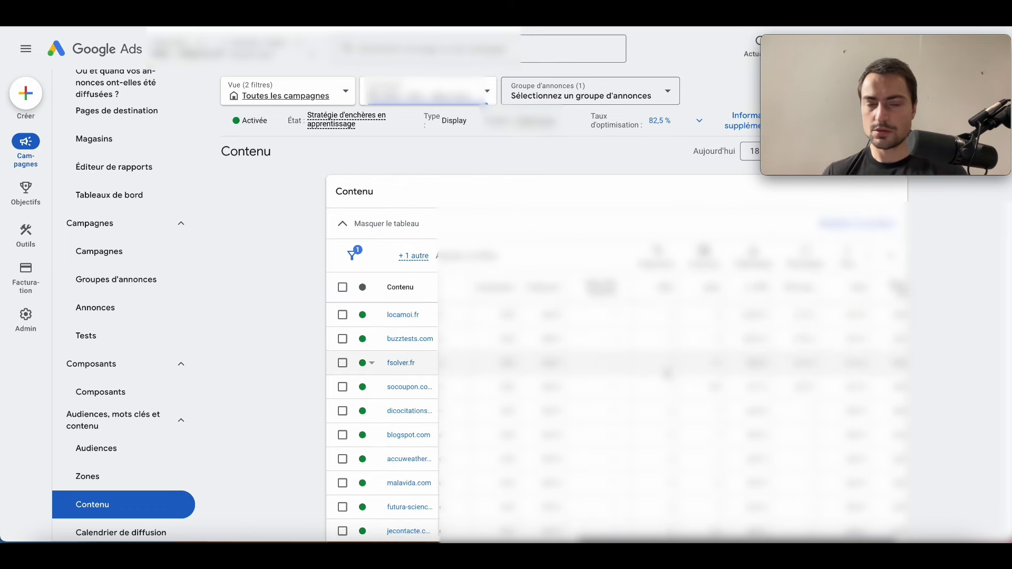
scroll(666, 373, right, 2)
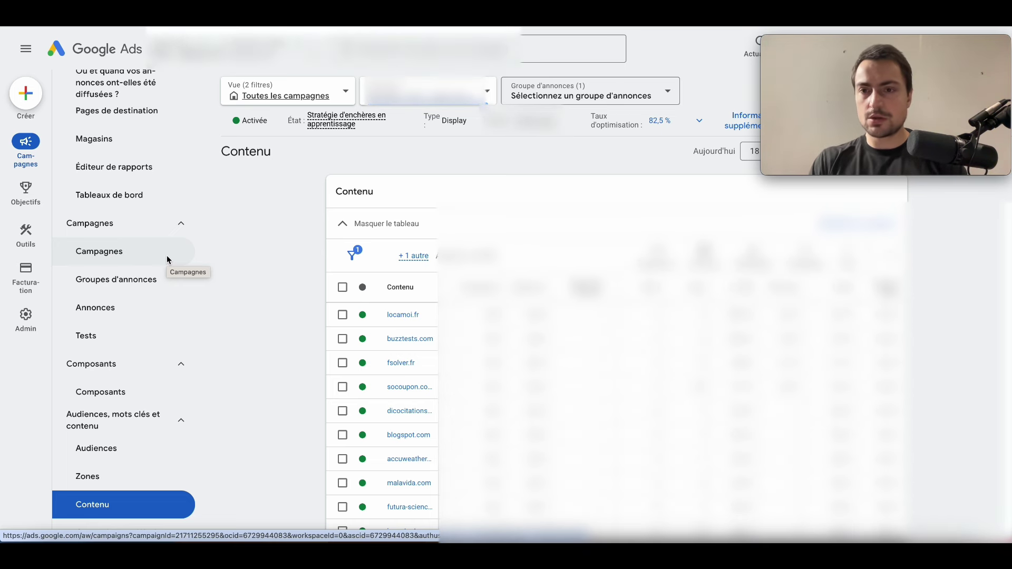
Step: Open the Display campaign's Campagnes page and examine its CTR in the performance table
click(125, 256)
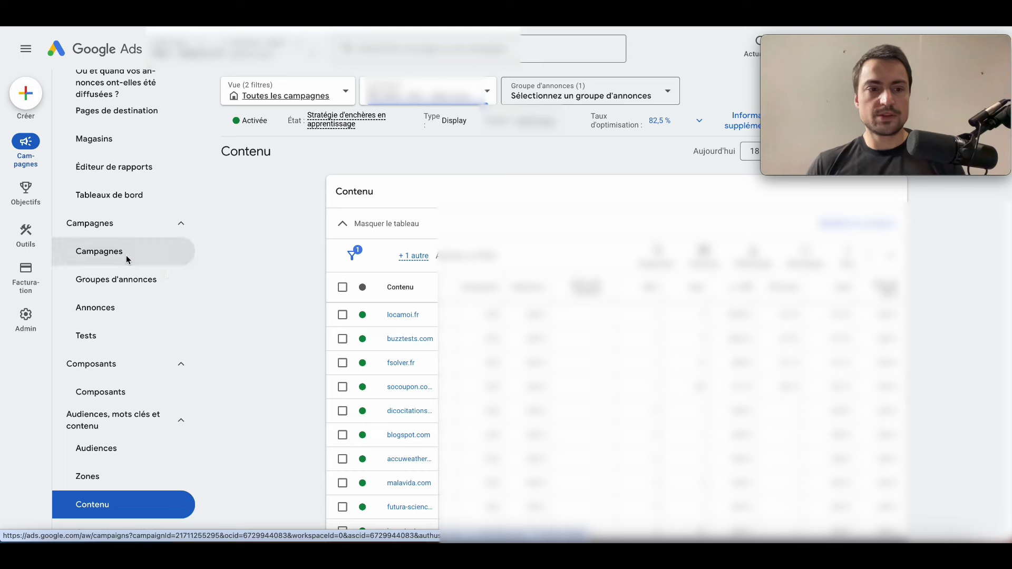
scroll(685, 274, right, 5)
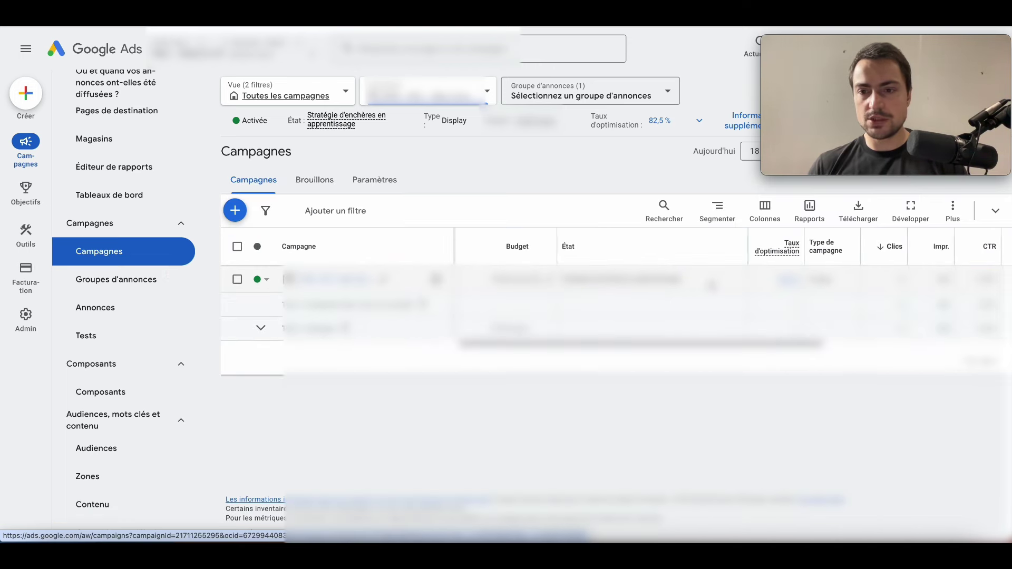
double_click(694, 286)
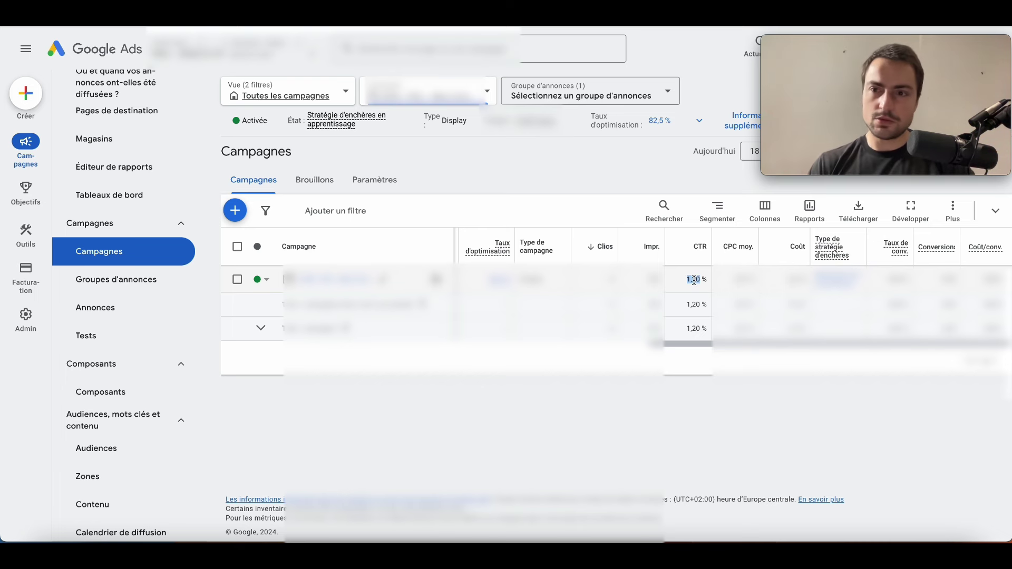
Step: Segment the campaign table by device (appareil) and compare the CTR of each device type
click(719, 225)
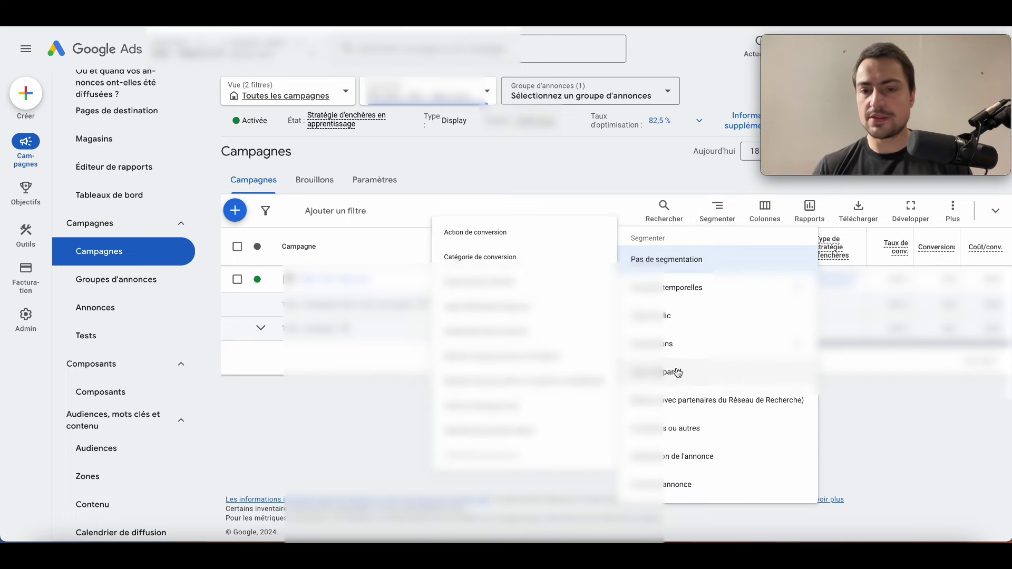
click(677, 372)
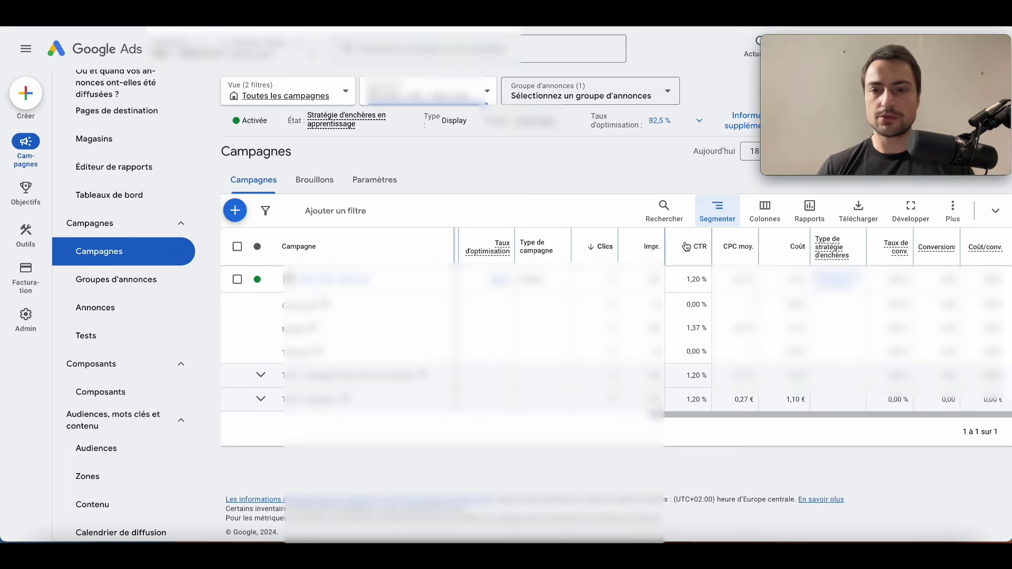
Step: Set the campaign table back to Pas de segmentation and examine the campaign's CTR and conversion rate
click(718, 210)
click(674, 258)
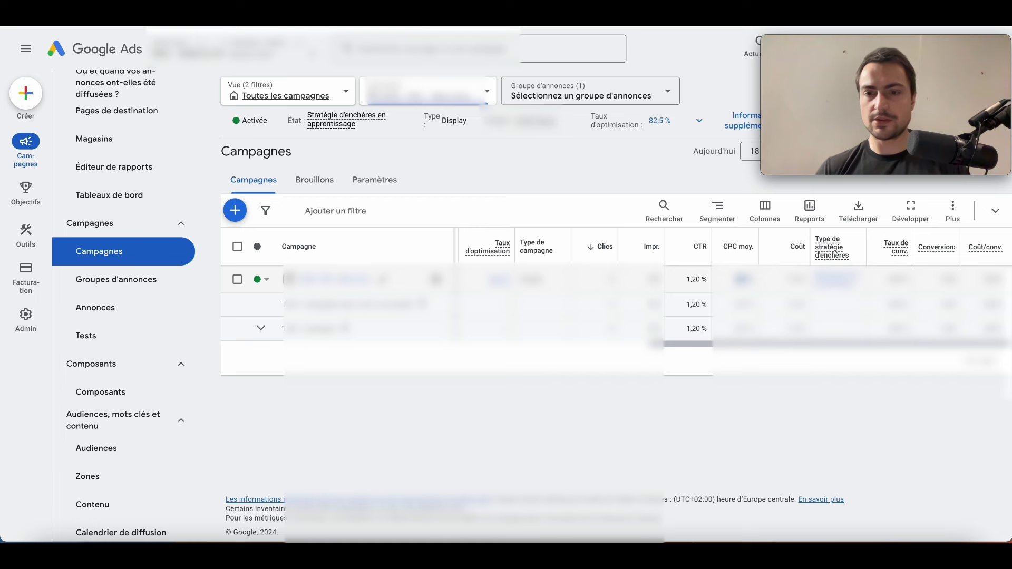
double_click(693, 279)
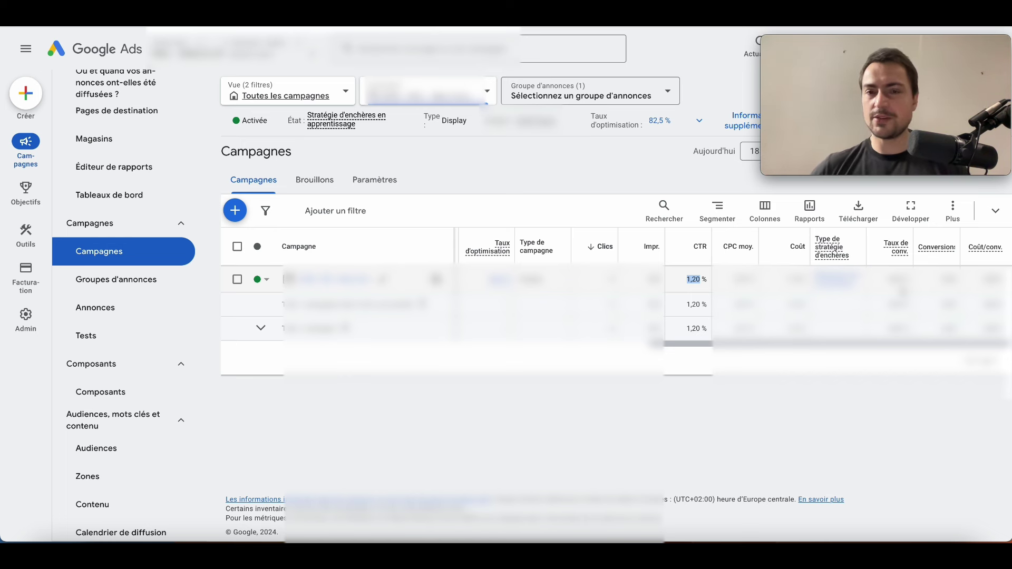
click(896, 280)
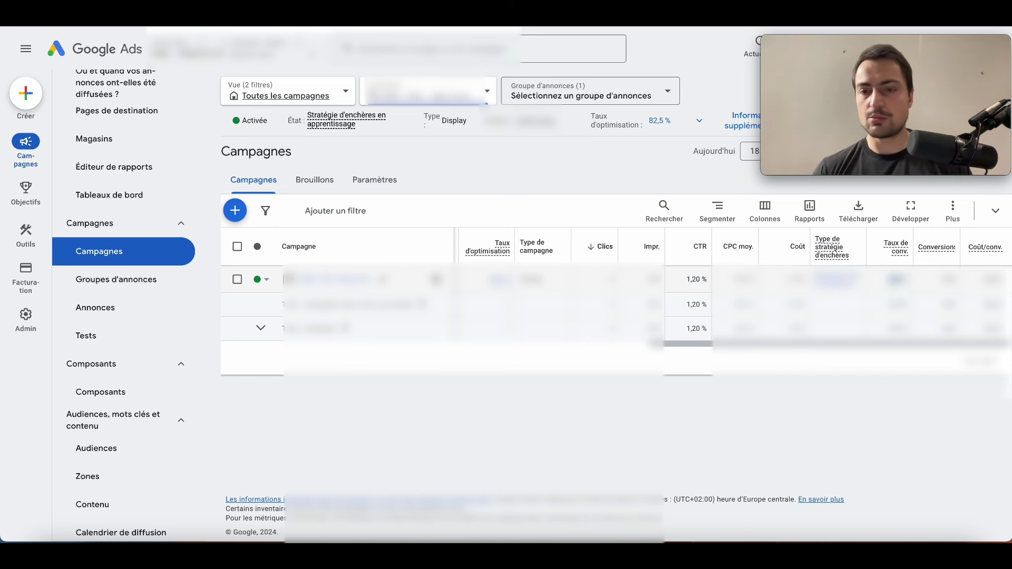